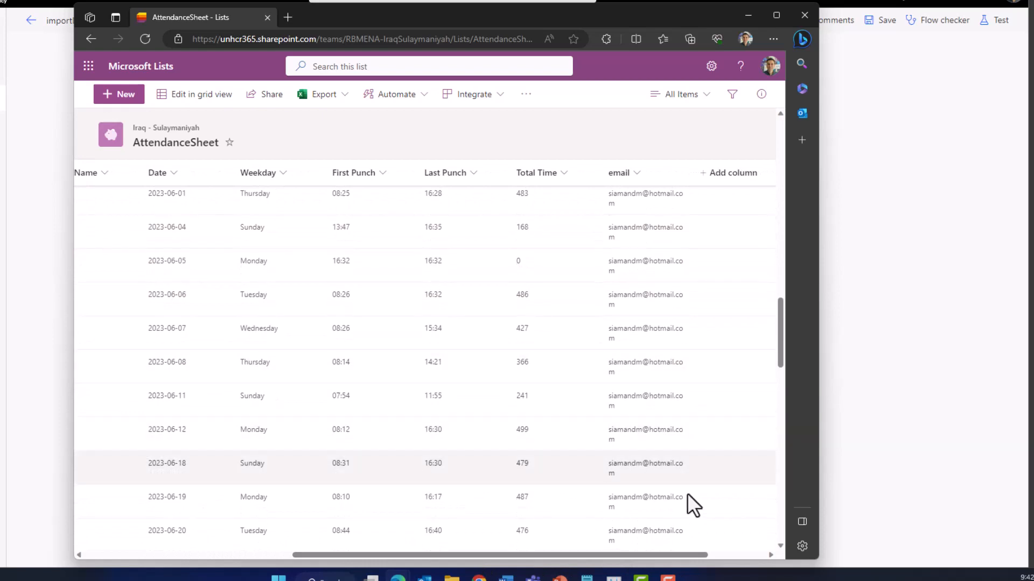
# Review the attendance records and email column in the AttendanceSheet list, and return to the importDateFromExcelToList flow
pyautogui.scroll(-6, 678, 468)
pyautogui.scroll(5, 677, 376)
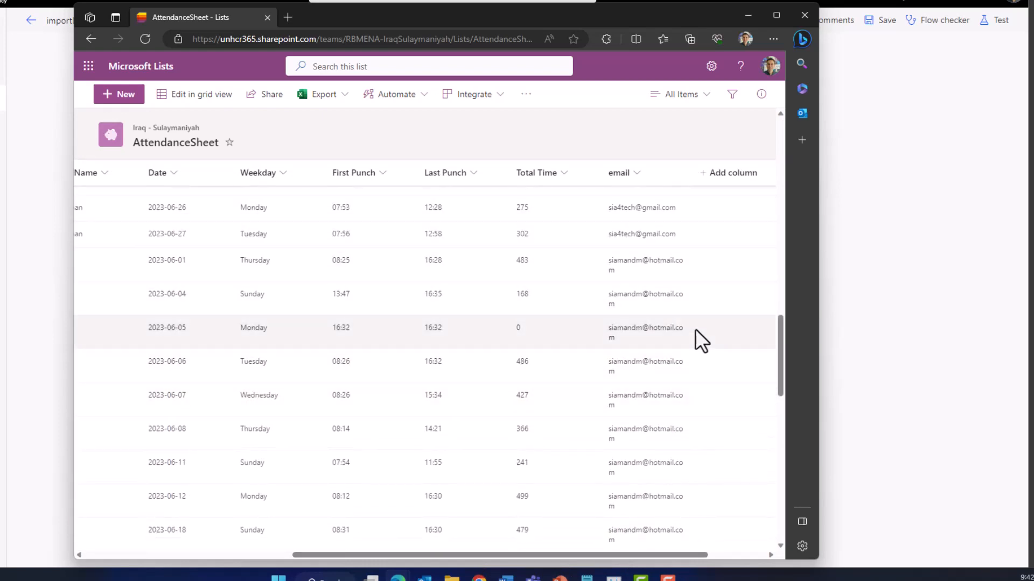
pyautogui.scroll(5, 700, 329)
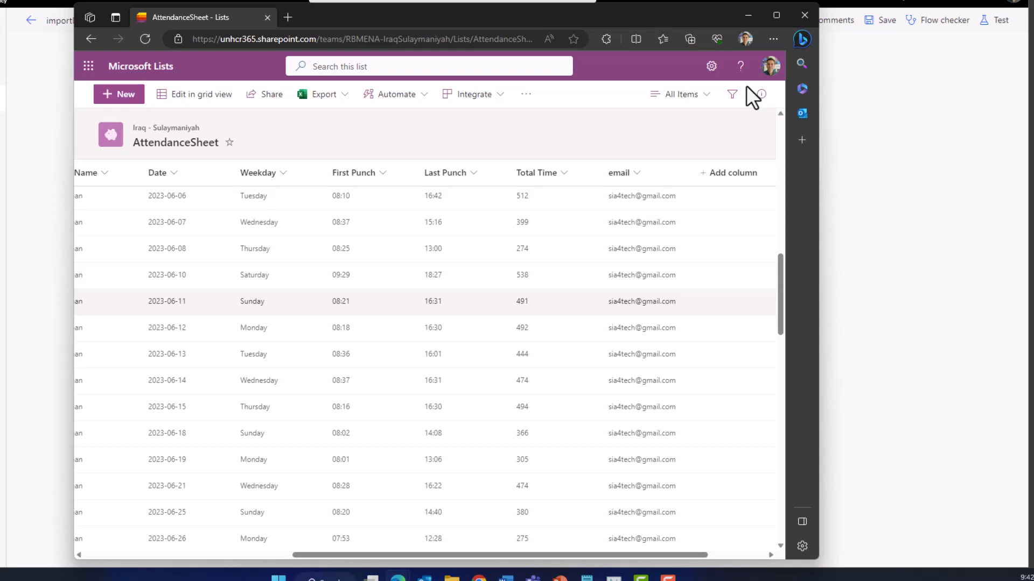
pyautogui.click(748, 17)
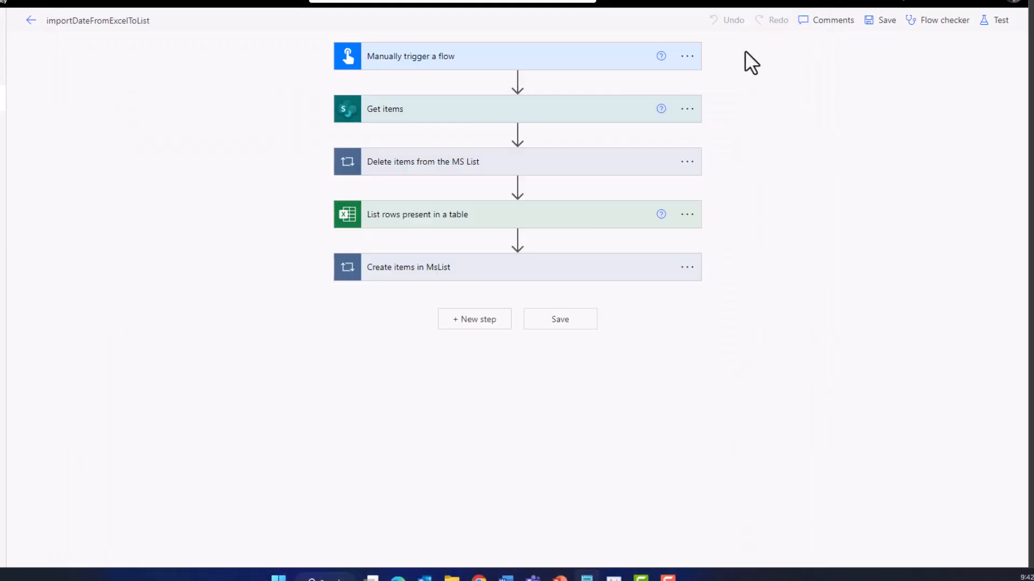
# Add an Initialize variable action at the end of the flow, with the name VarEmails and type Array
pyautogui.click(485, 325)
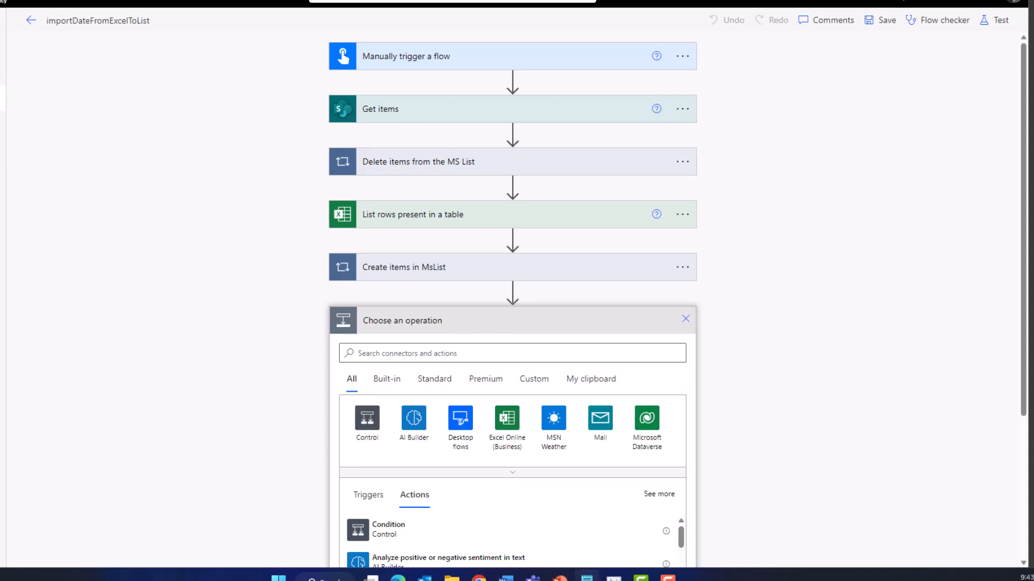
pyautogui.click(455, 352)
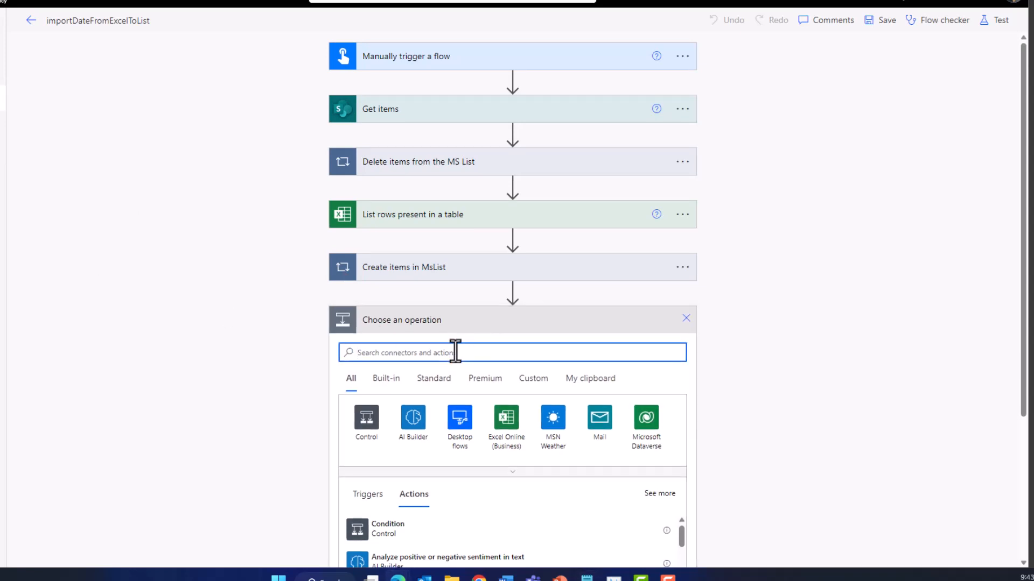
pyautogui.write('initialize vari')
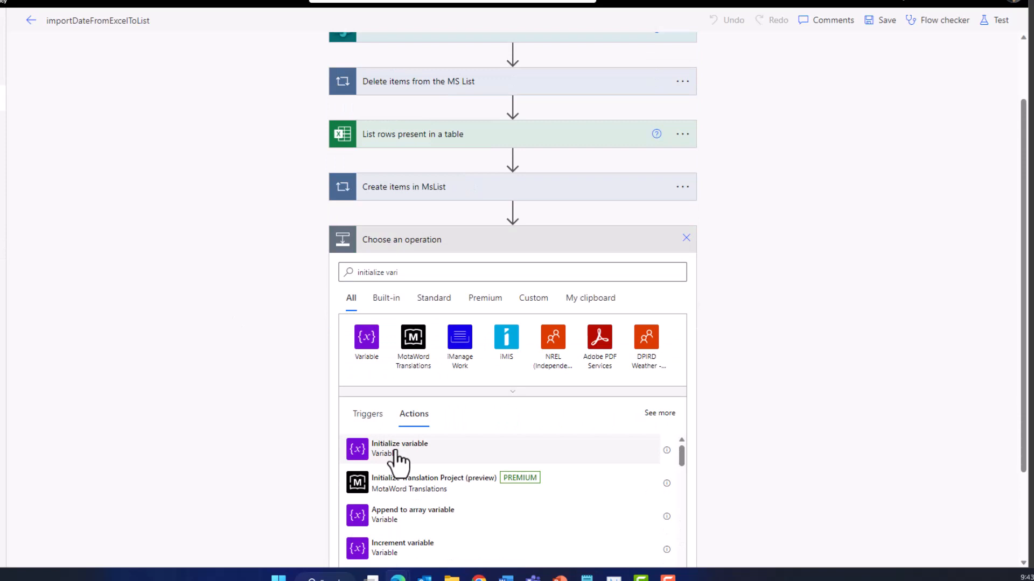
pyautogui.click(396, 459)
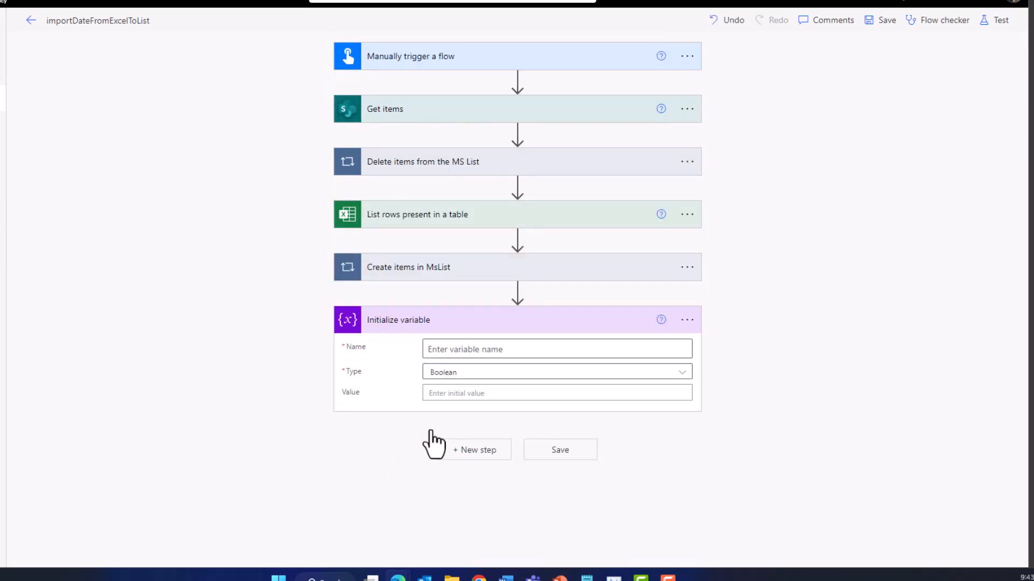
pyautogui.click(474, 349)
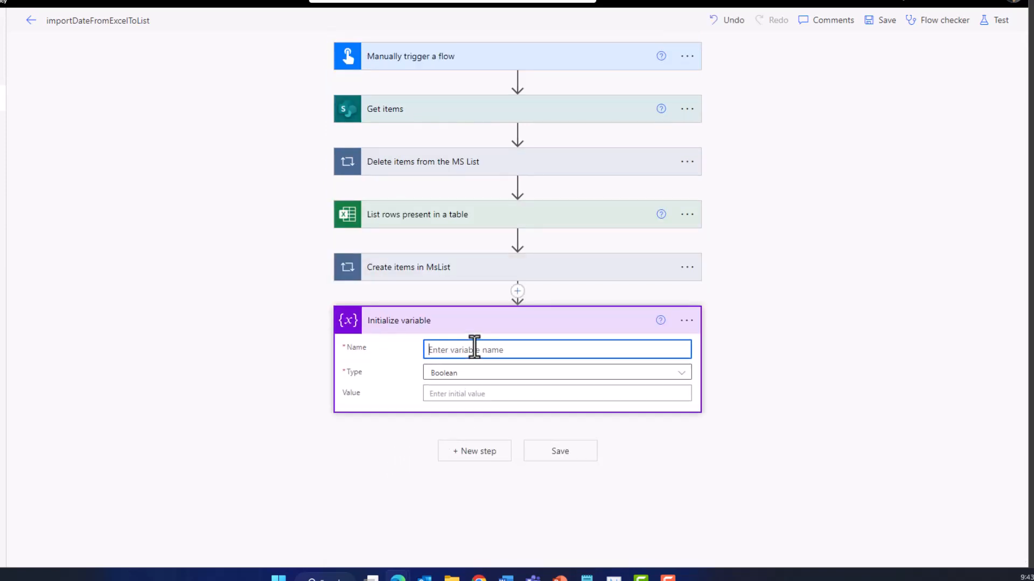
pyautogui.write('VarEmails')
pyautogui.click(452, 372)
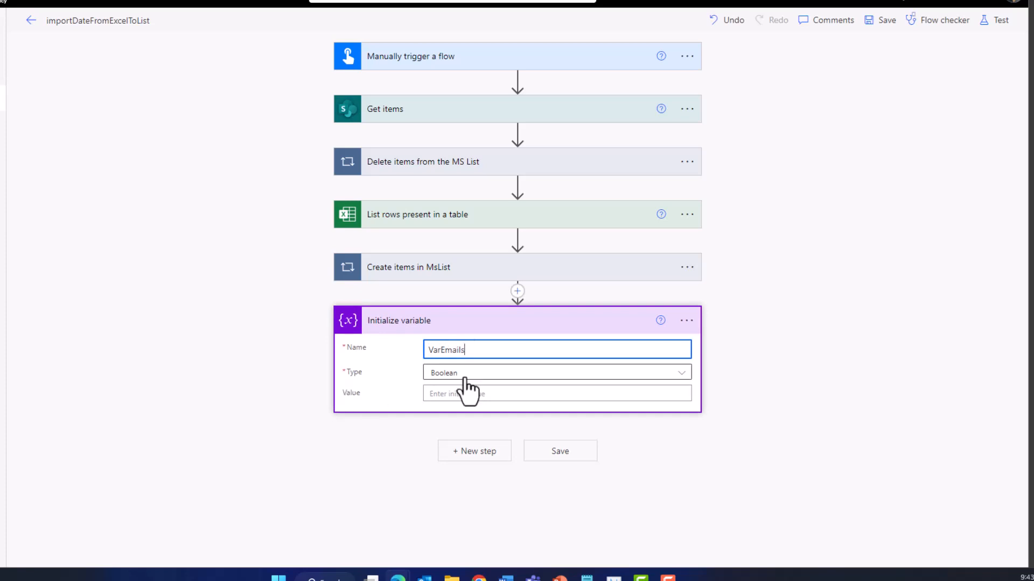
pyautogui.click(464, 385)
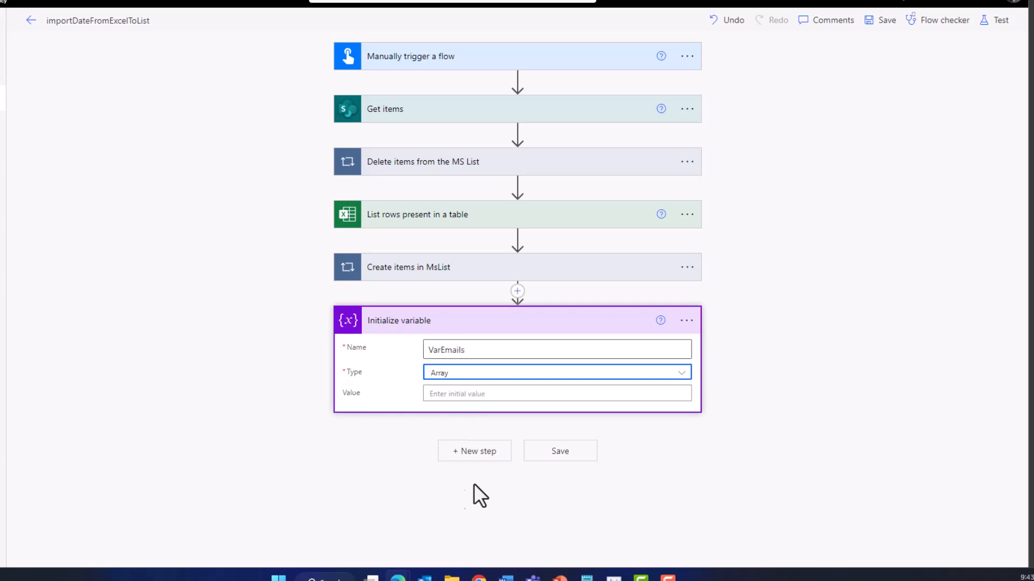
# Add an Append to array variable action after Initialize variable and target it at VarEmails
pyautogui.click(490, 455)
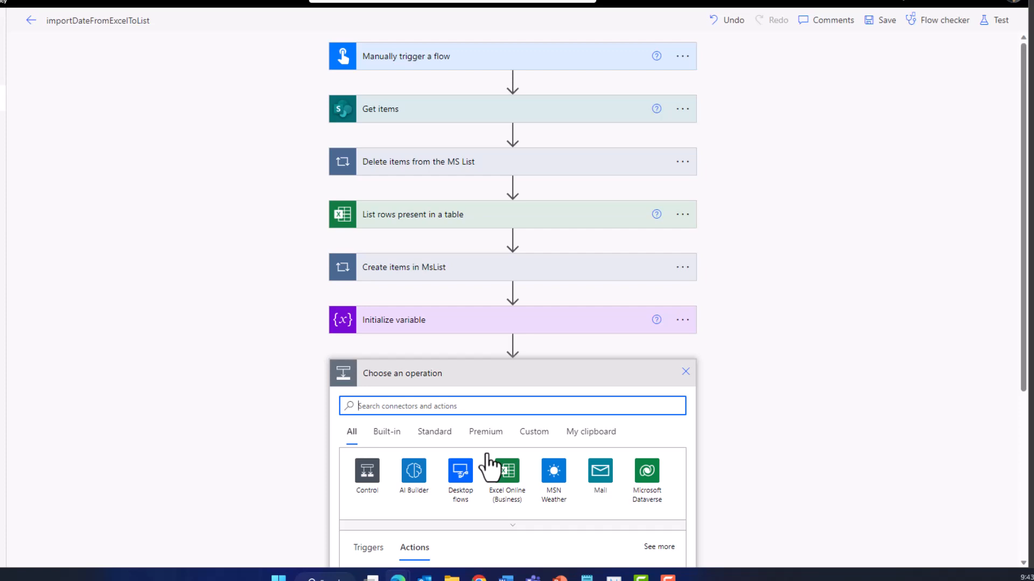
pyautogui.write('append to')
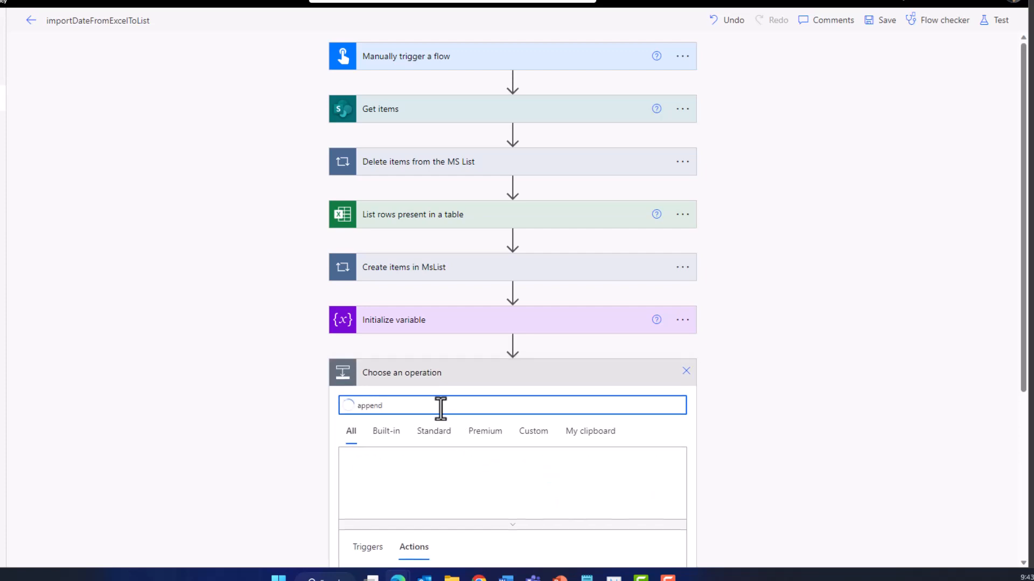
pyautogui.click(438, 434)
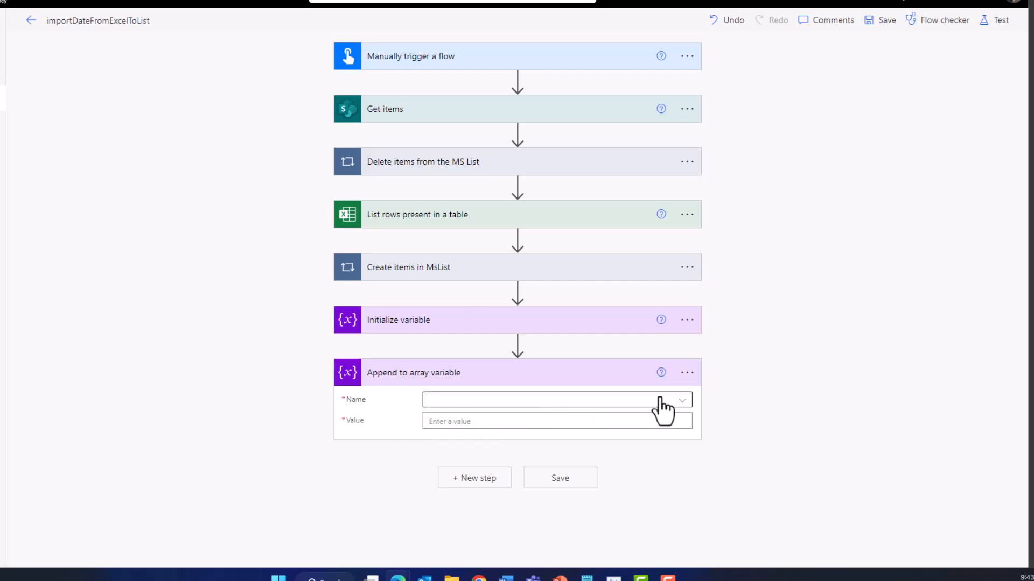
pyautogui.click(681, 405)
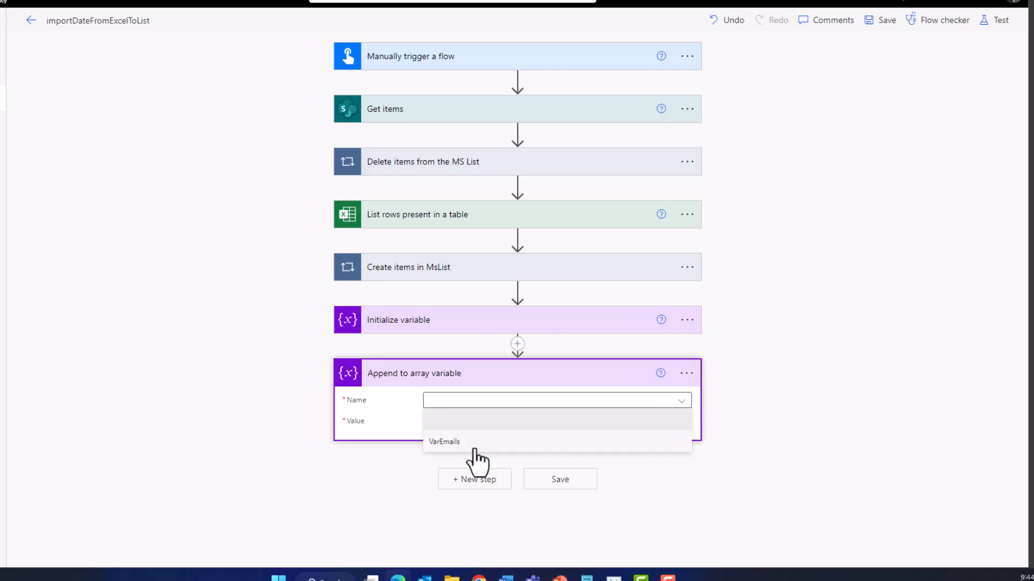
pyautogui.click(467, 442)
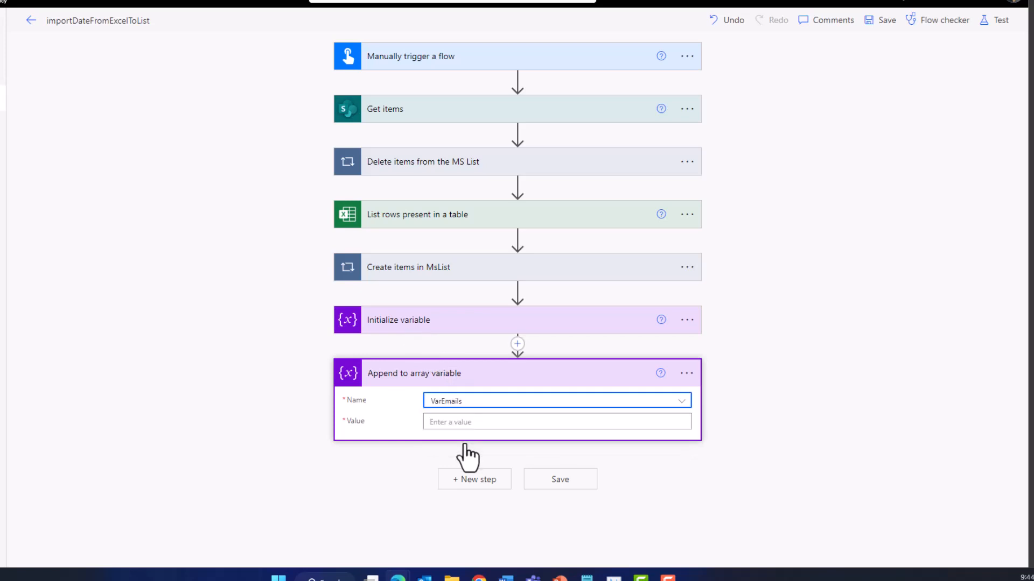
# Set the value of the Append to array variable action to the email dynamic content from Get items
pyautogui.click(439, 422)
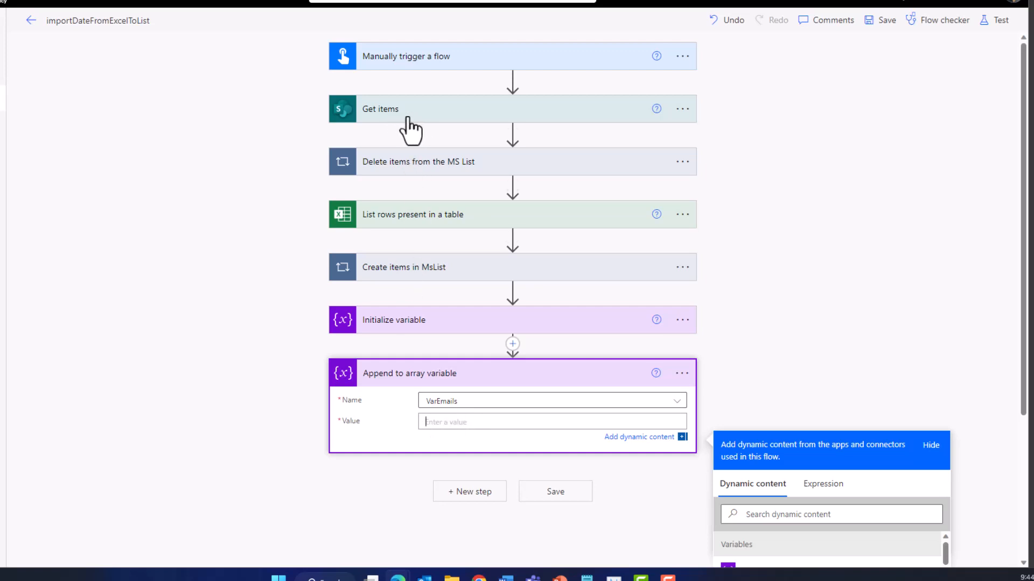
pyautogui.scroll(-3, 812, 511)
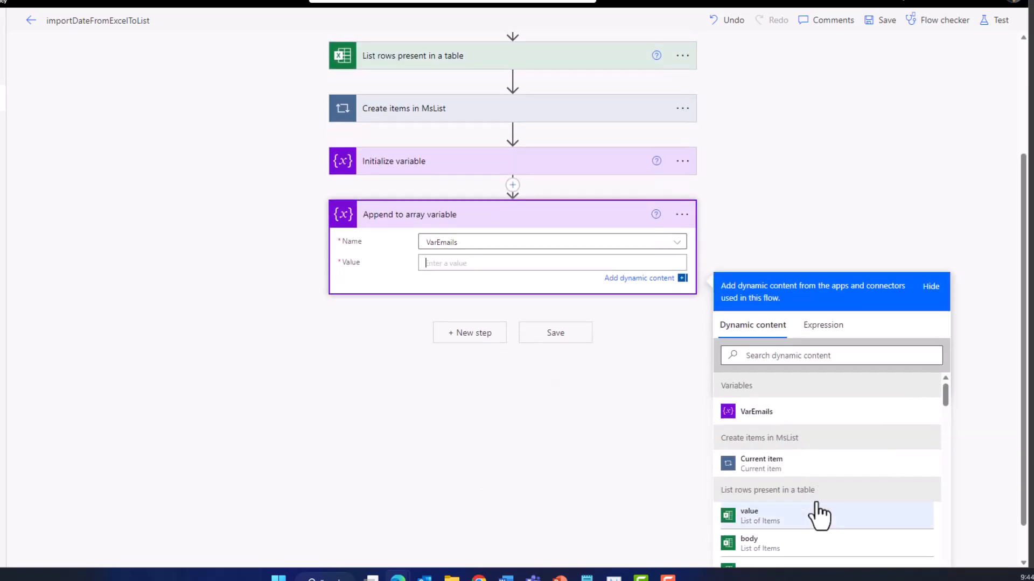
pyautogui.scroll(3, 810, 495)
pyautogui.click(799, 516)
pyautogui.write('email')
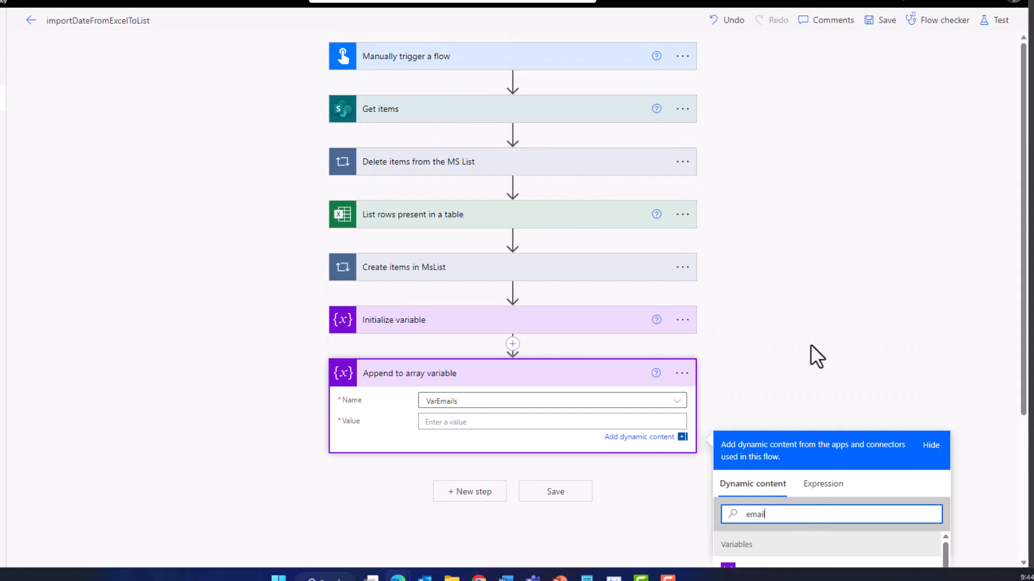
pyautogui.scroll(-3, 842, 450)
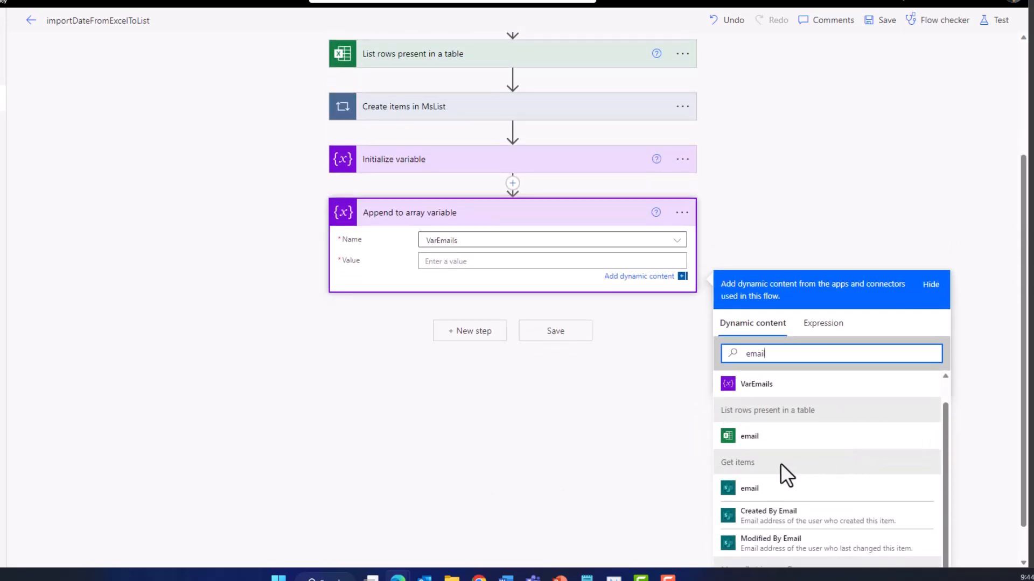
pyautogui.click(759, 491)
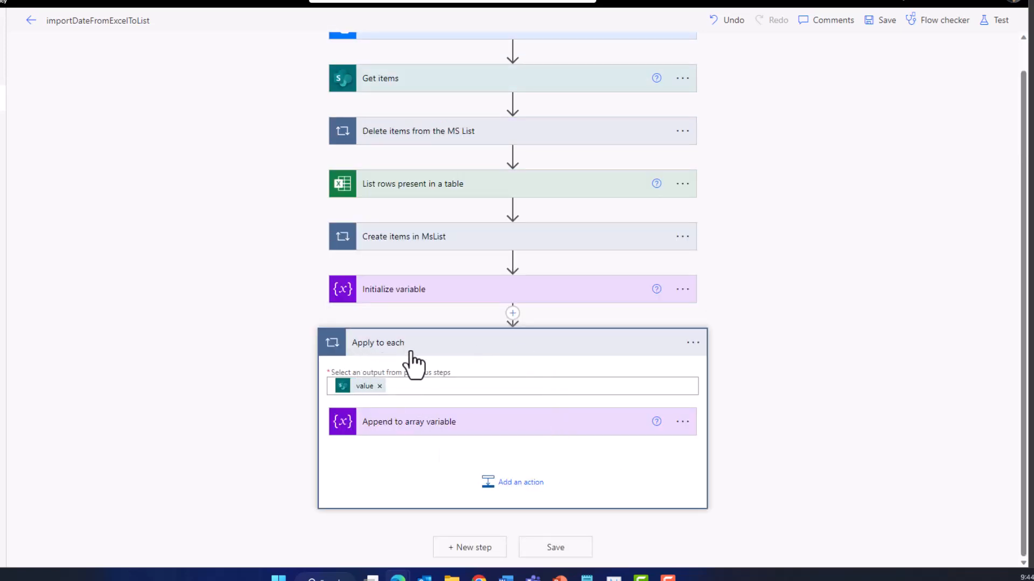
# Rename the Apply to each loop around the append action as "Apply to each - Share Point Item"
pyautogui.click(692, 345)
pyautogui.click(743, 384)
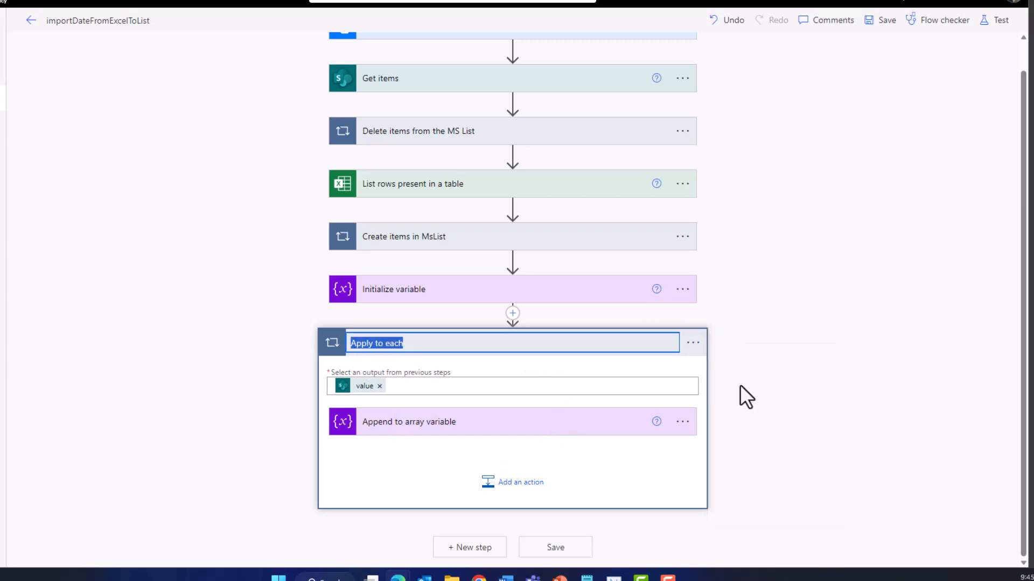
pyautogui.click(453, 341)
pyautogui.write('- ')
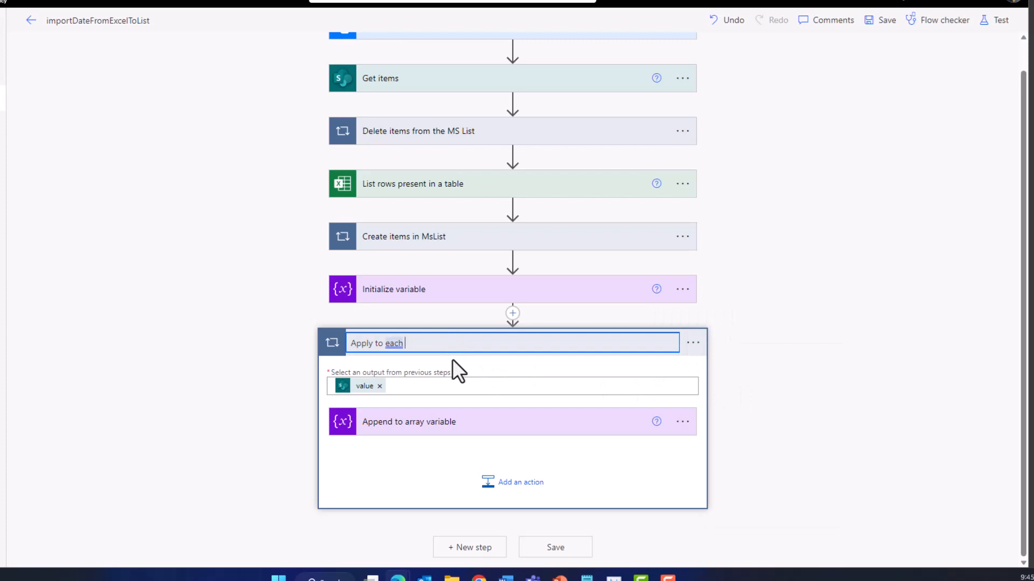
pyautogui.write('Share Point Item')
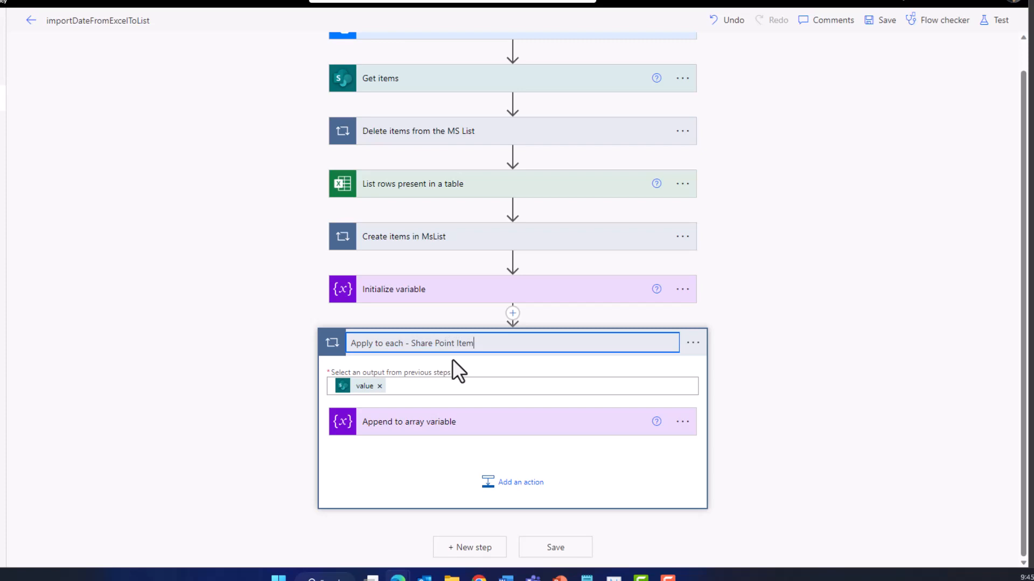
pyautogui.click(793, 392)
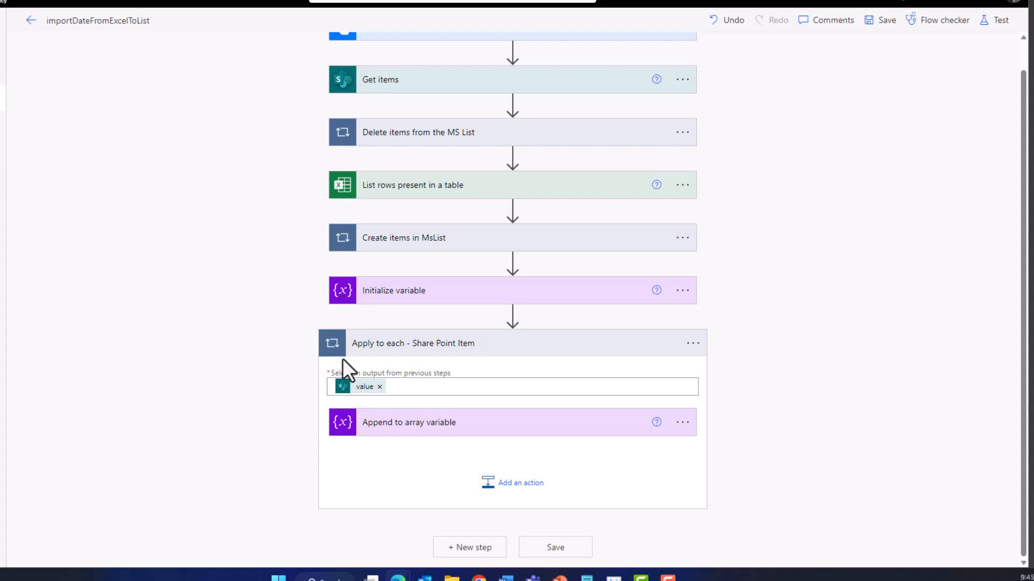
# Add a Compose action after the Share Point Item loop and enter [] as its input
pyautogui.click(463, 548)
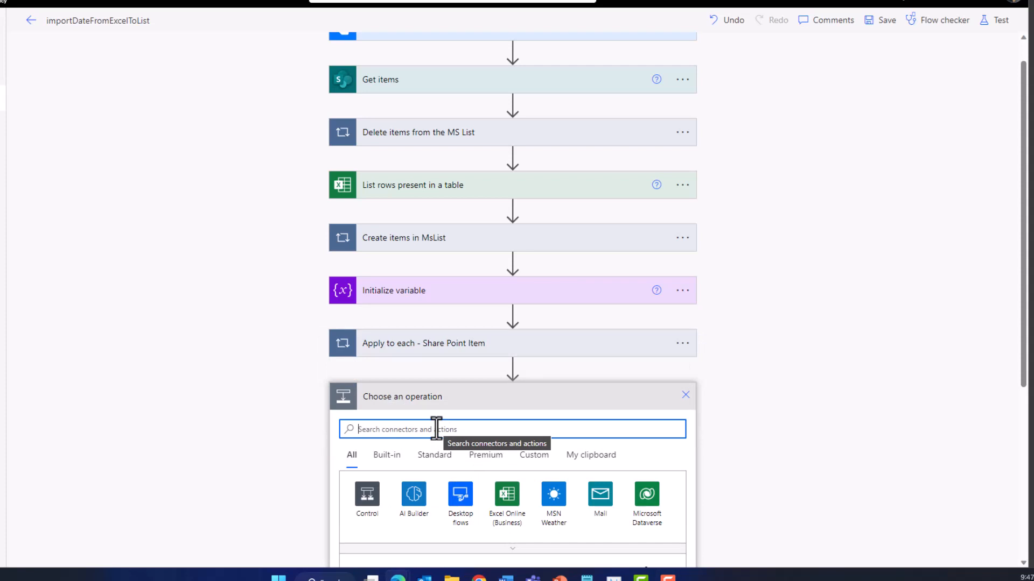
pyautogui.write('compose')
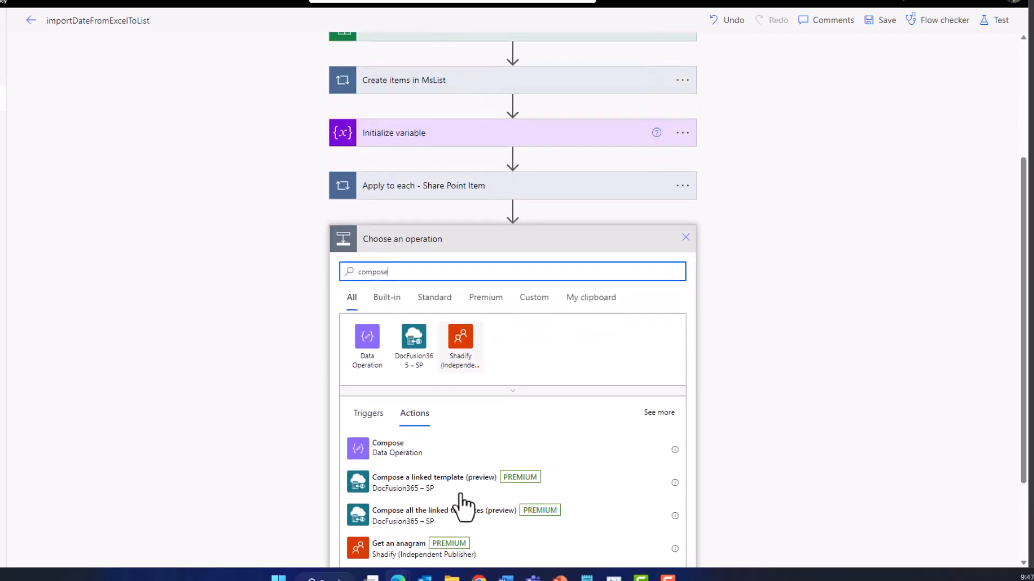
pyautogui.scroll(-3, 436, 512)
pyautogui.click(453, 456)
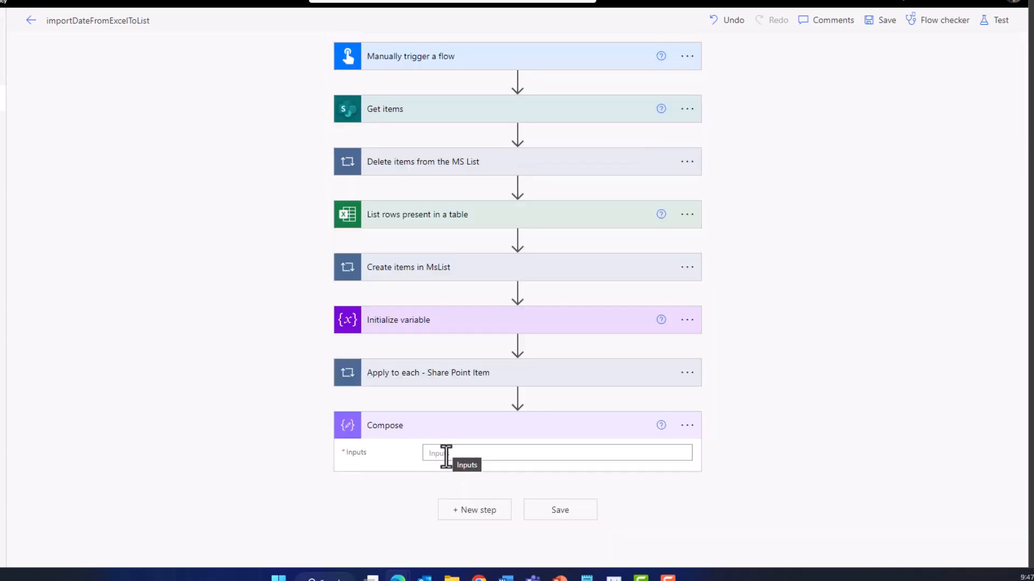
pyautogui.click(446, 454)
pyautogui.write('[]')
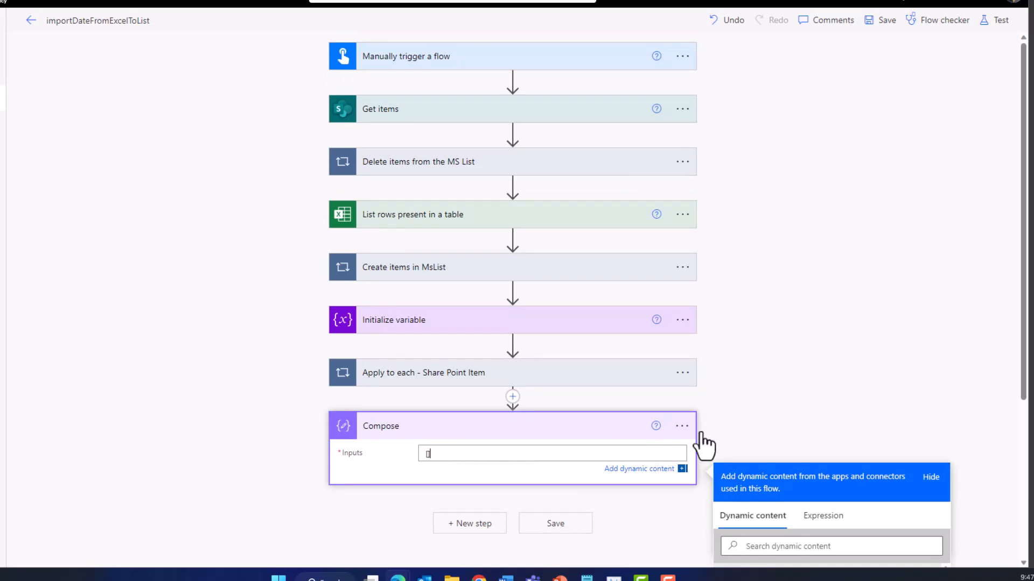
# Rename the Compose action as "Compose - Empty Array"
pyautogui.click(681, 426)
pyautogui.click(734, 419)
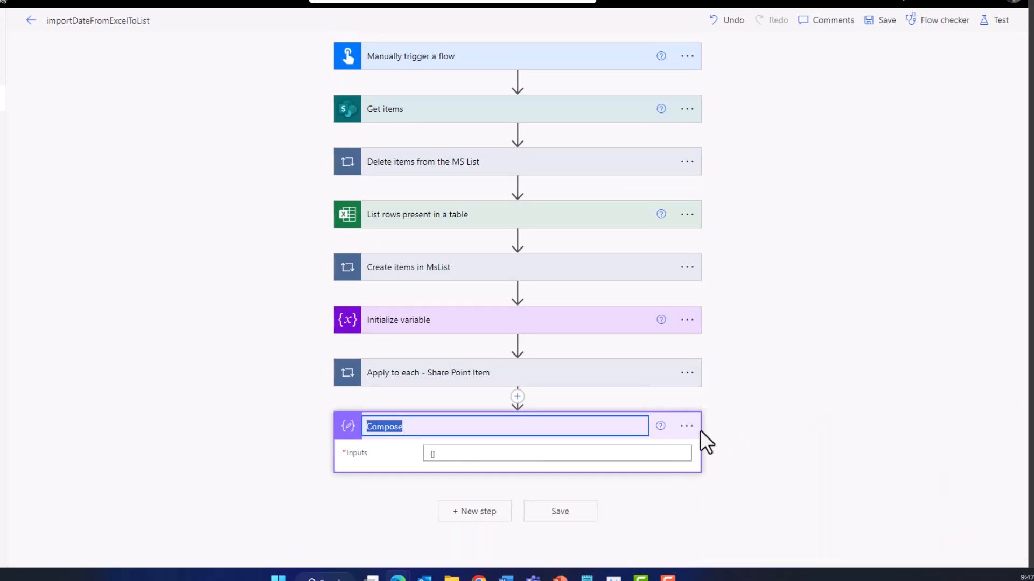
pyautogui.write('Compose - Empty Array')
pyautogui.click(747, 438)
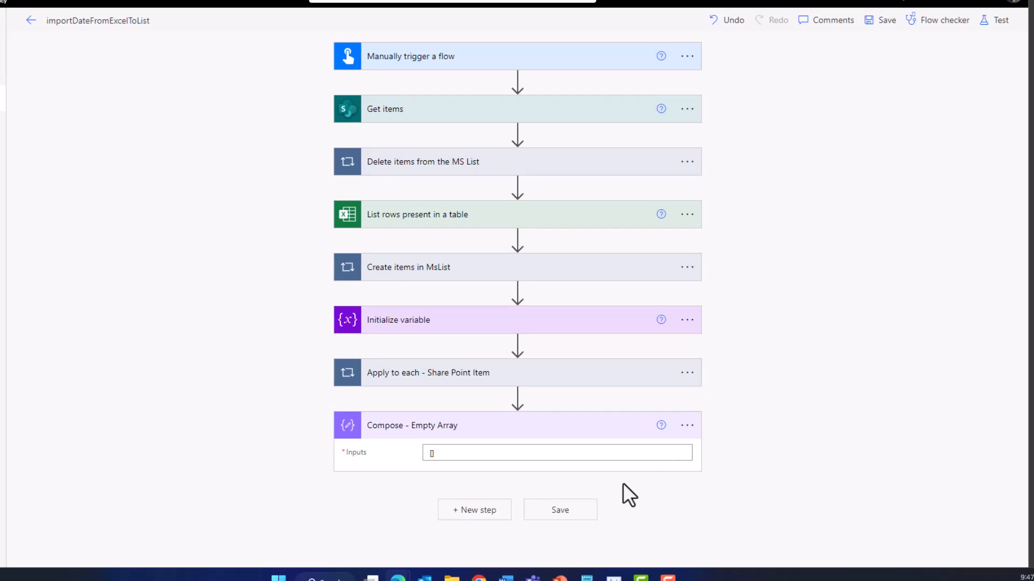
# Add a new Compose data operation after the Compose - Empty Array action
pyautogui.click(499, 518)
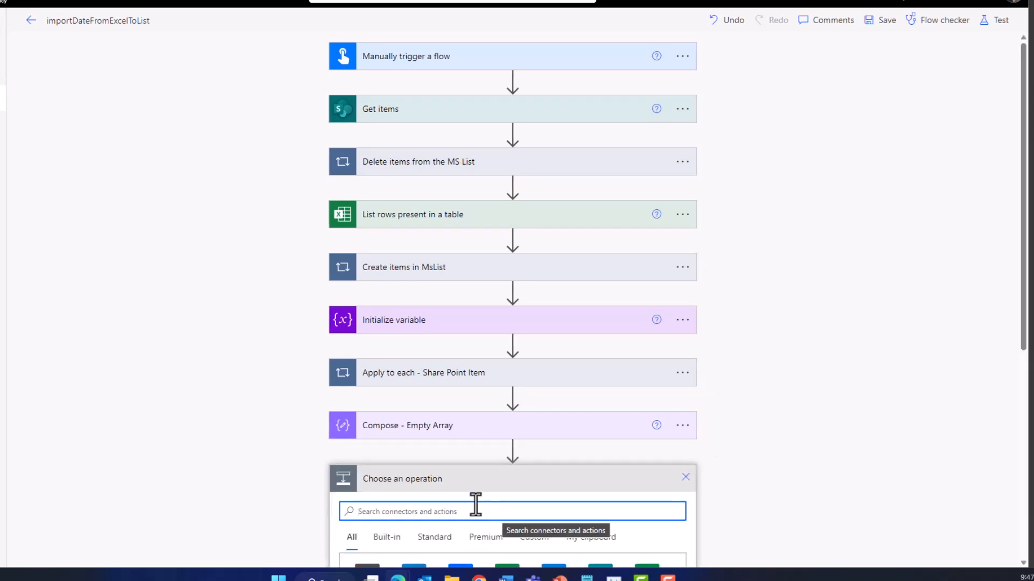
pyautogui.write('compose')
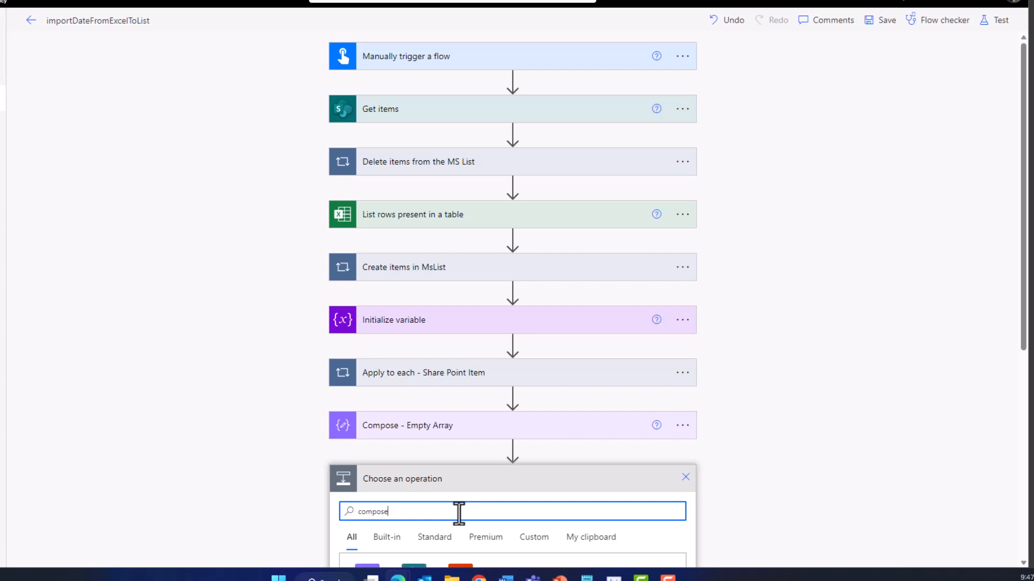
pyautogui.scroll(-3, 457, 514)
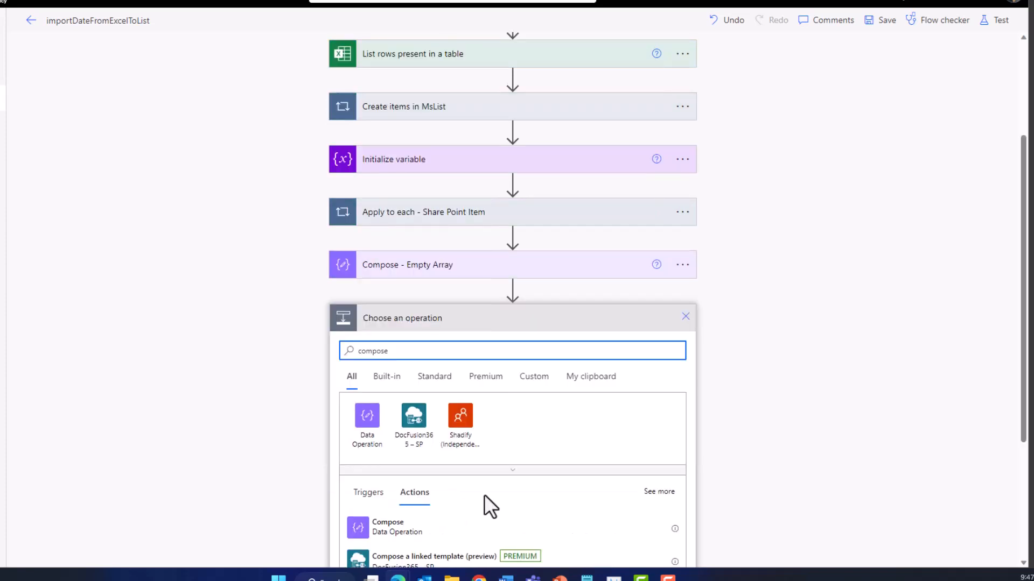
pyautogui.click(439, 521)
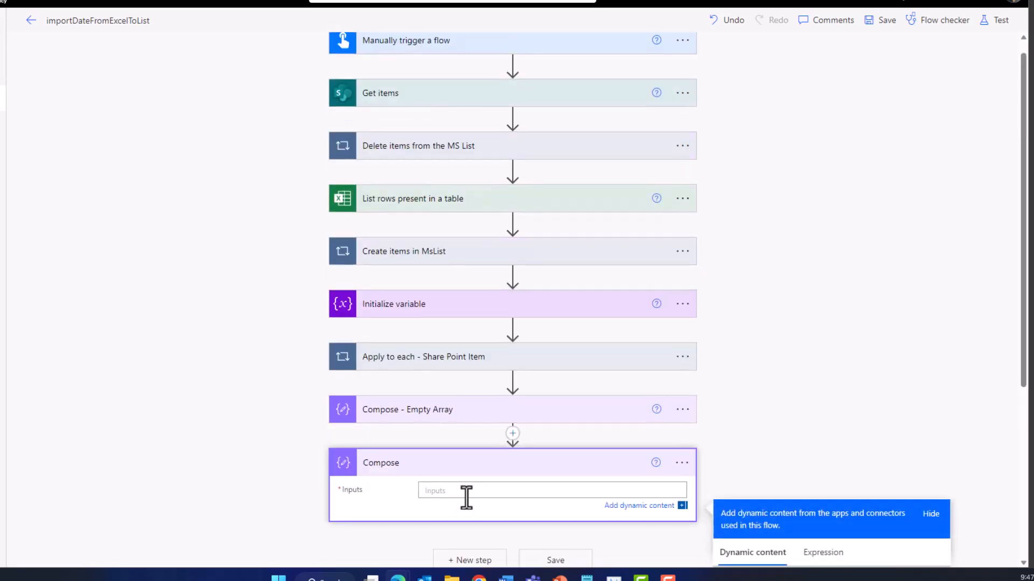
# Set the new Compose action's input to a union() expression combining the outputs of Compose - Empty Array with the VarEmails variable
pyautogui.scroll(-3, 466, 498)
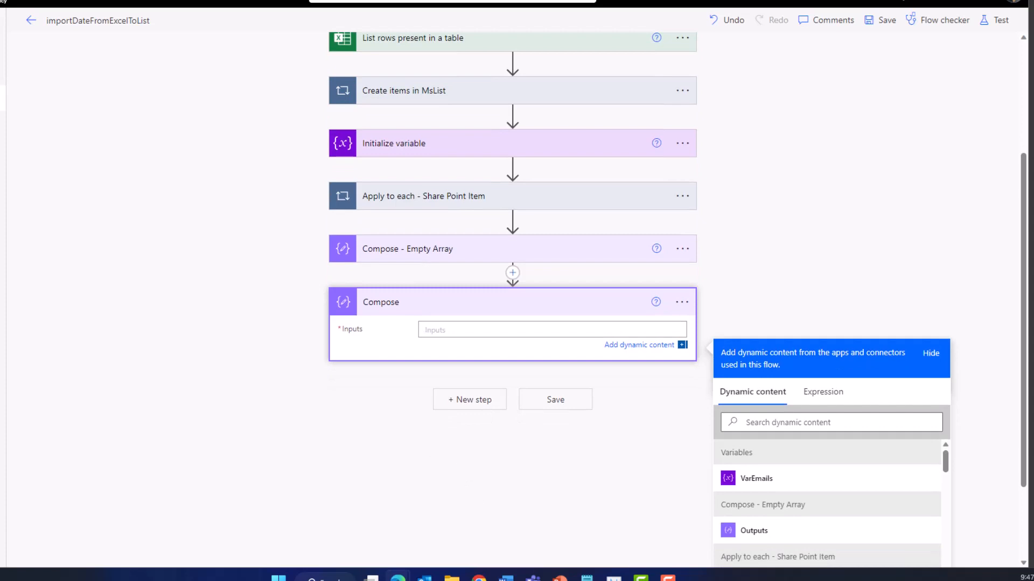
pyautogui.click(819, 392)
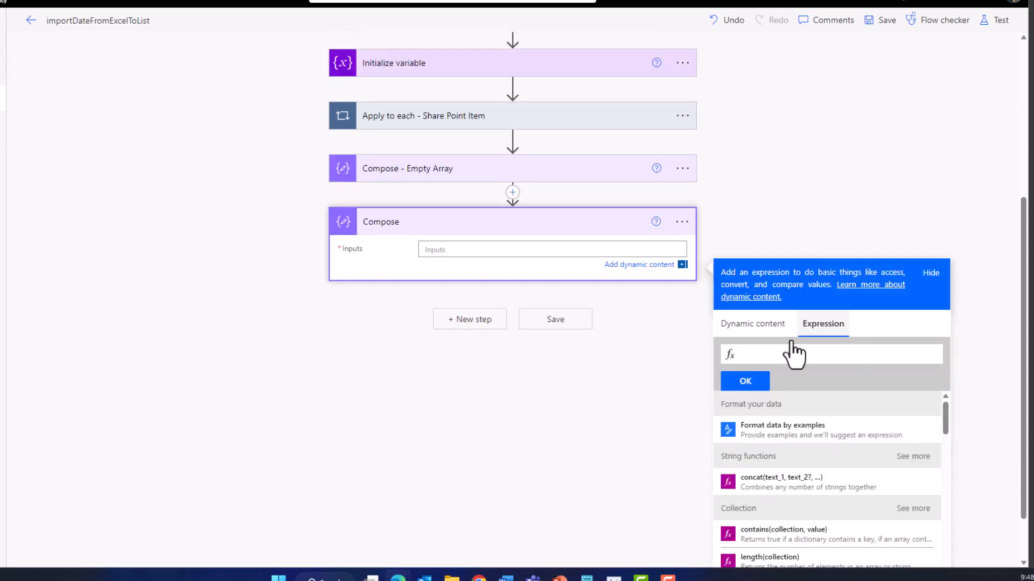
pyautogui.write('ur')
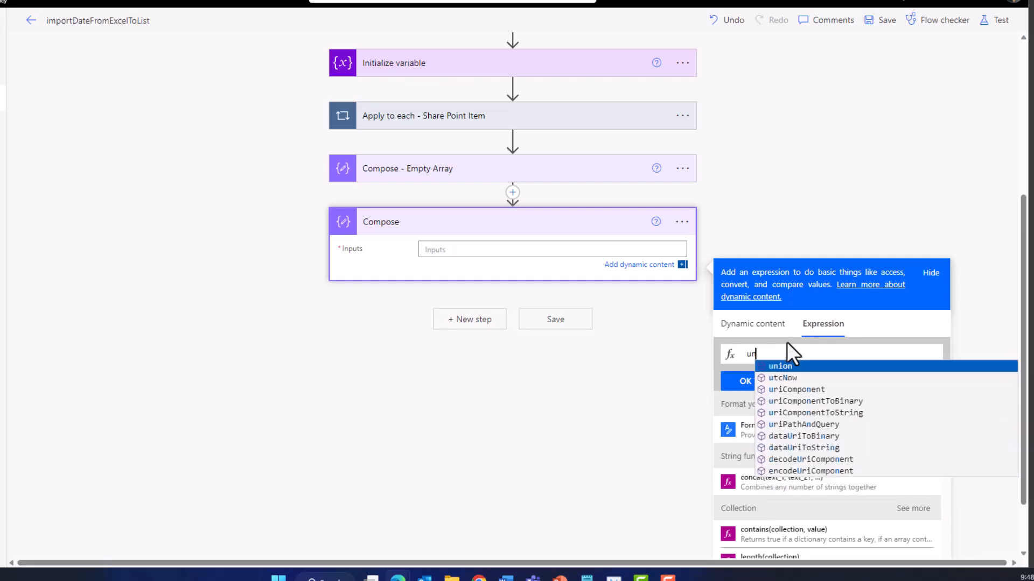
pyautogui.press('Return')
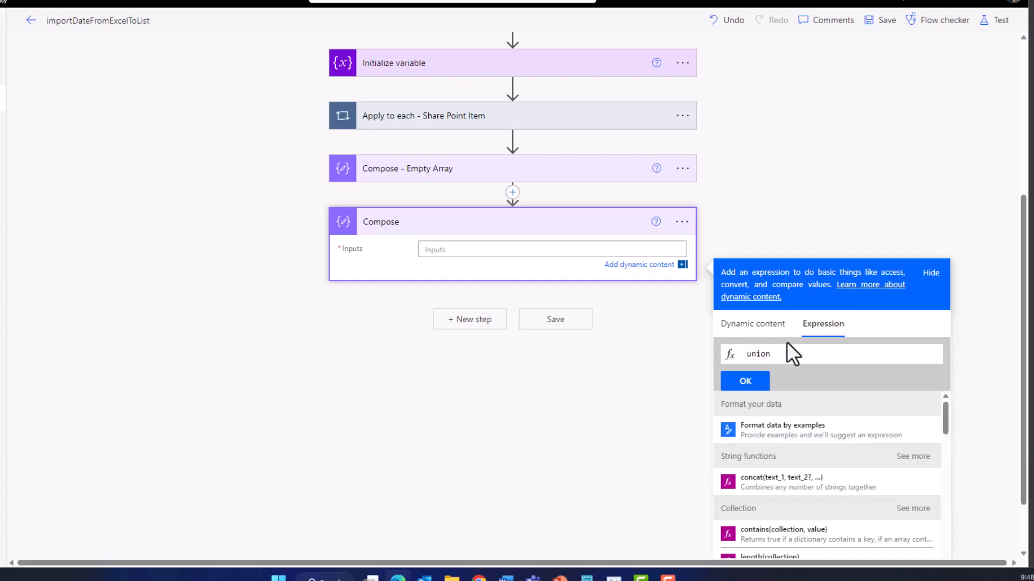
pyautogui.write('(')
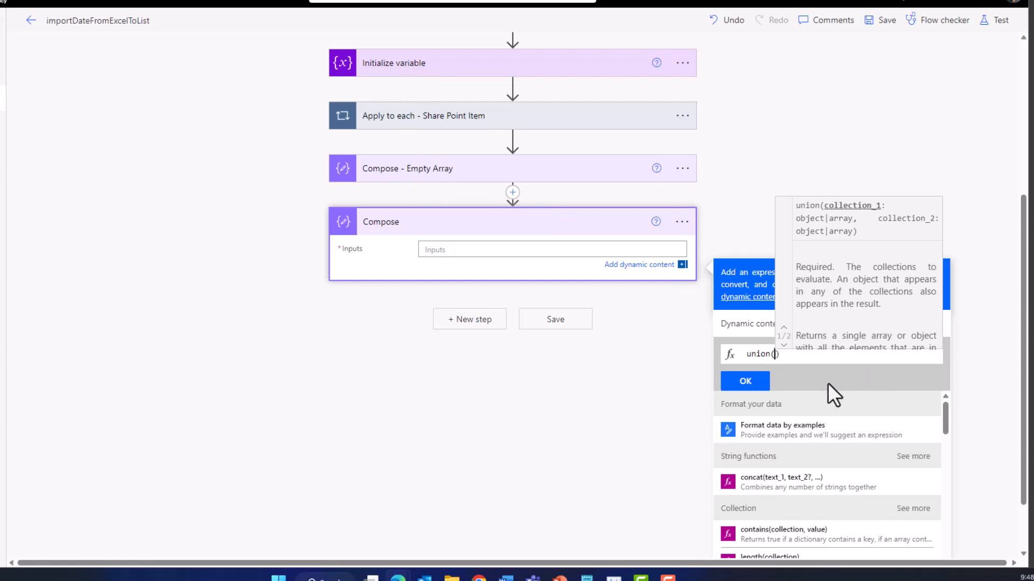
pyautogui.click(792, 373)
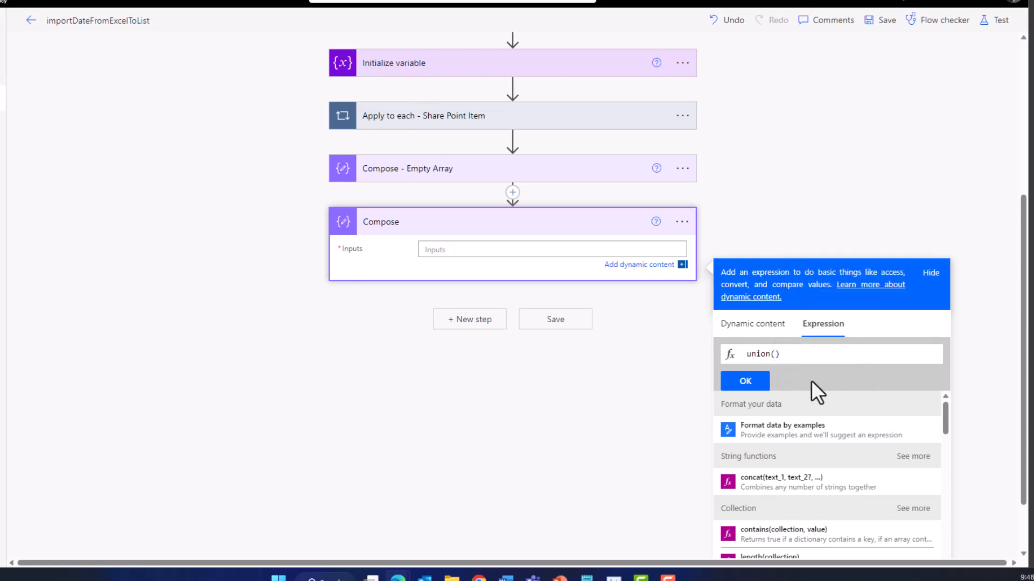
pyautogui.click(759, 327)
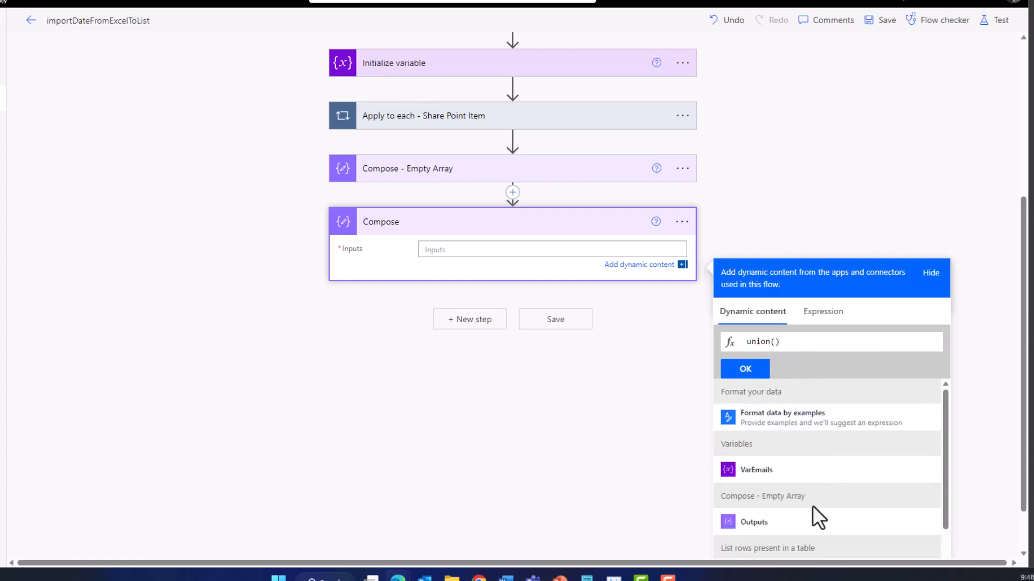
pyautogui.moveTo(806, 496); pyautogui.dragTo(754, 504)
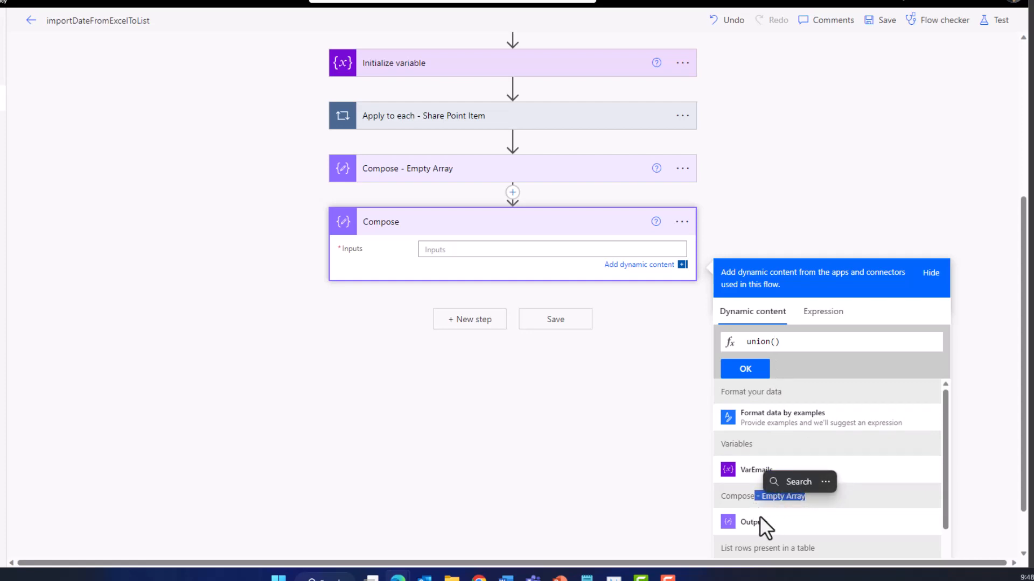
pyautogui.click(755, 522)
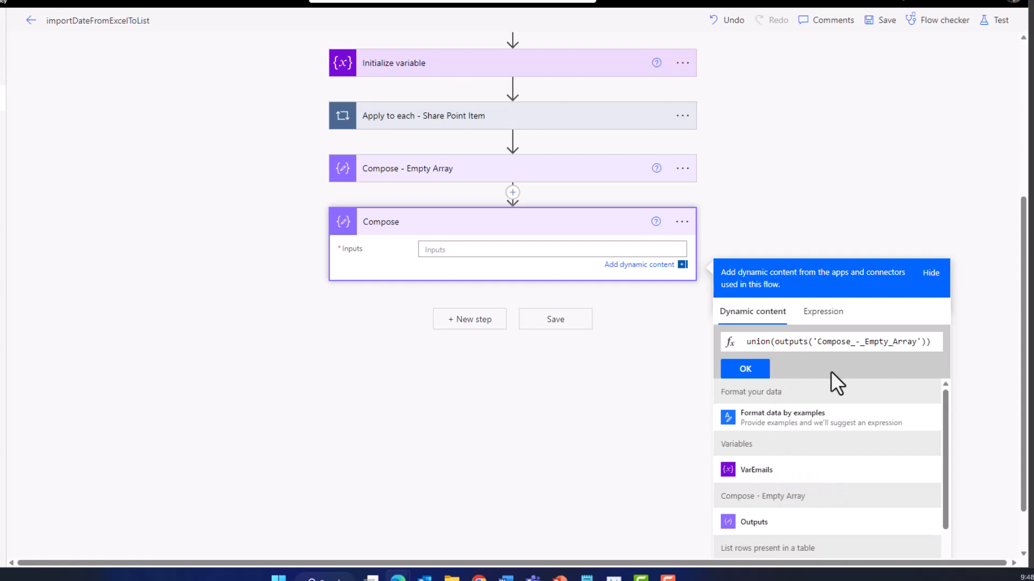
pyautogui.write(',')
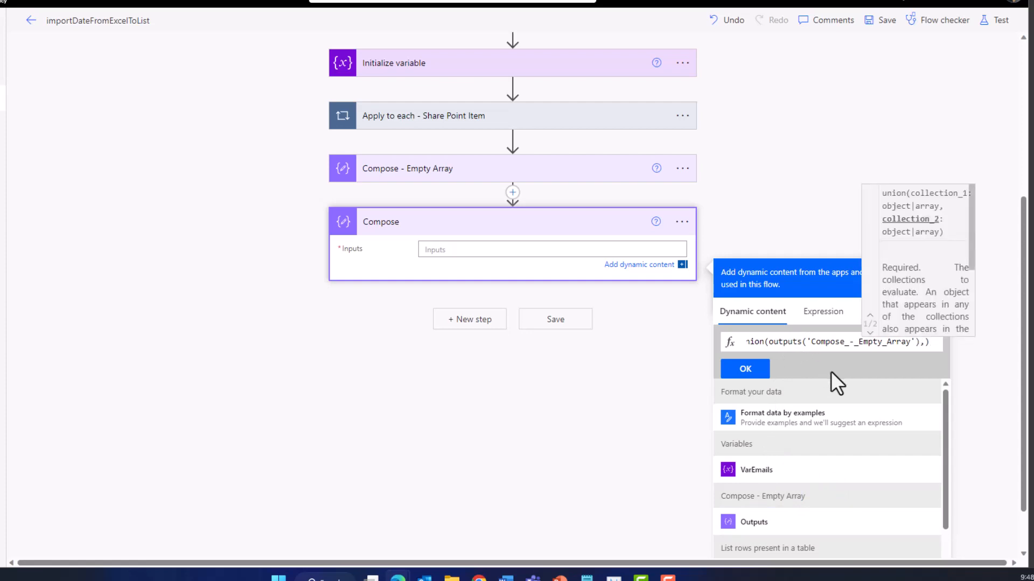
pyautogui.click(753, 473)
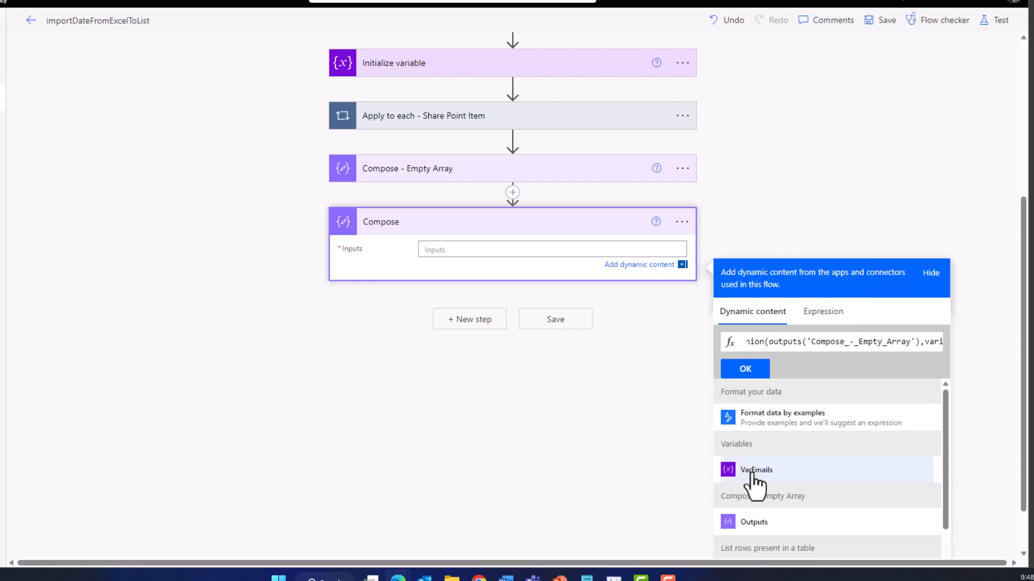
pyautogui.click(743, 372)
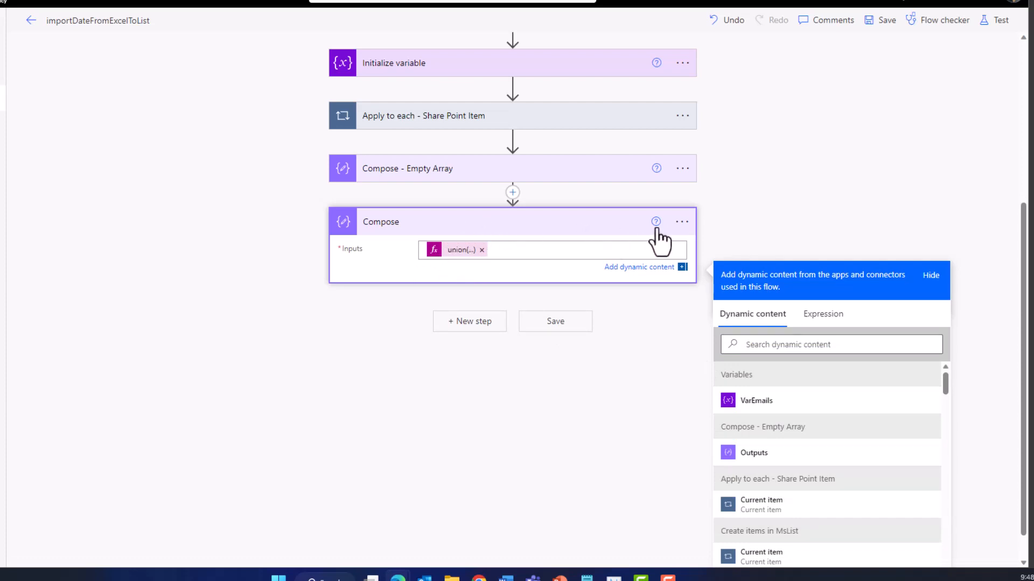
# Rename the Compose action holding the union expression as "Compose - Remove Duplicates"
pyautogui.click(683, 223)
pyautogui.click(719, 269)
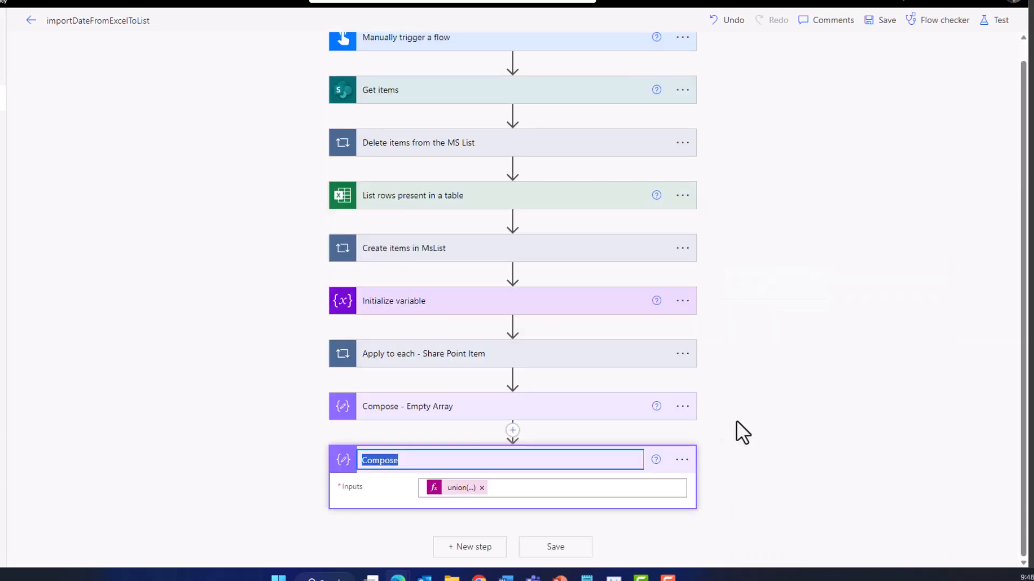
pyautogui.press('End')
pyautogui.write('- Remove Duplicates')
pyautogui.press('Return')
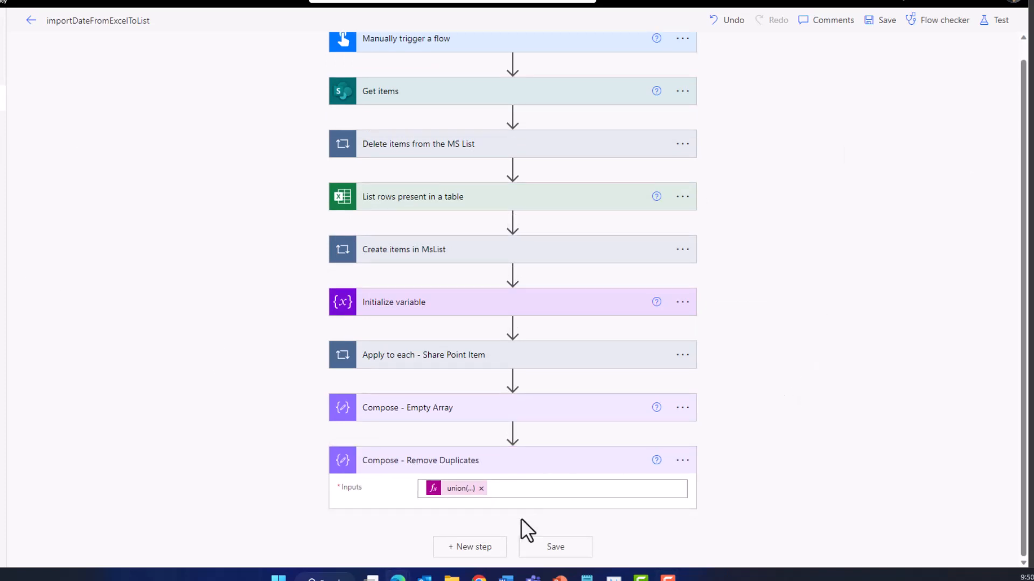
# Add an Apply to each control after Compose - Remove Duplicates and make it loop over that action's Outputs
pyautogui.click(483, 553)
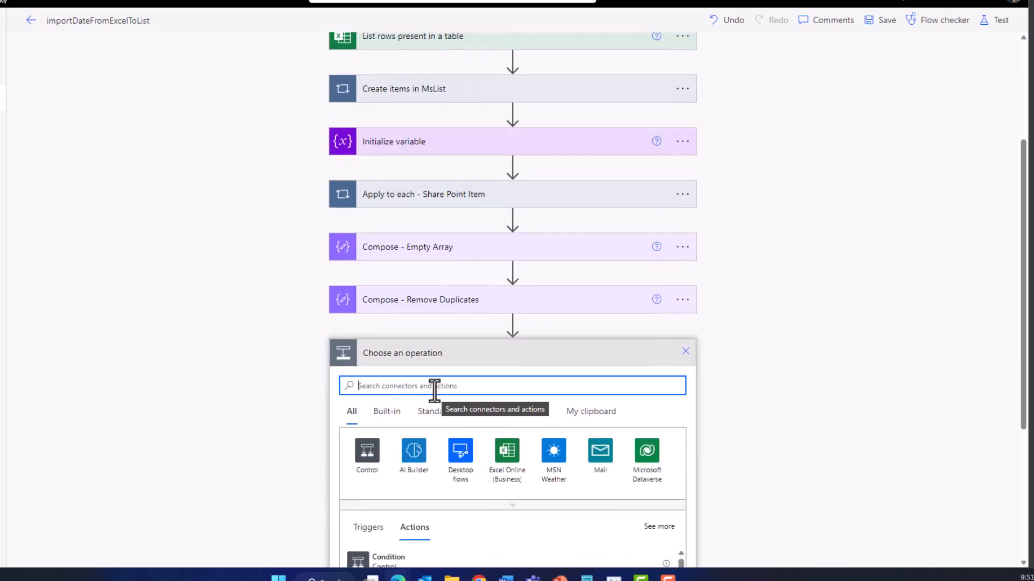
pyautogui.click(368, 452)
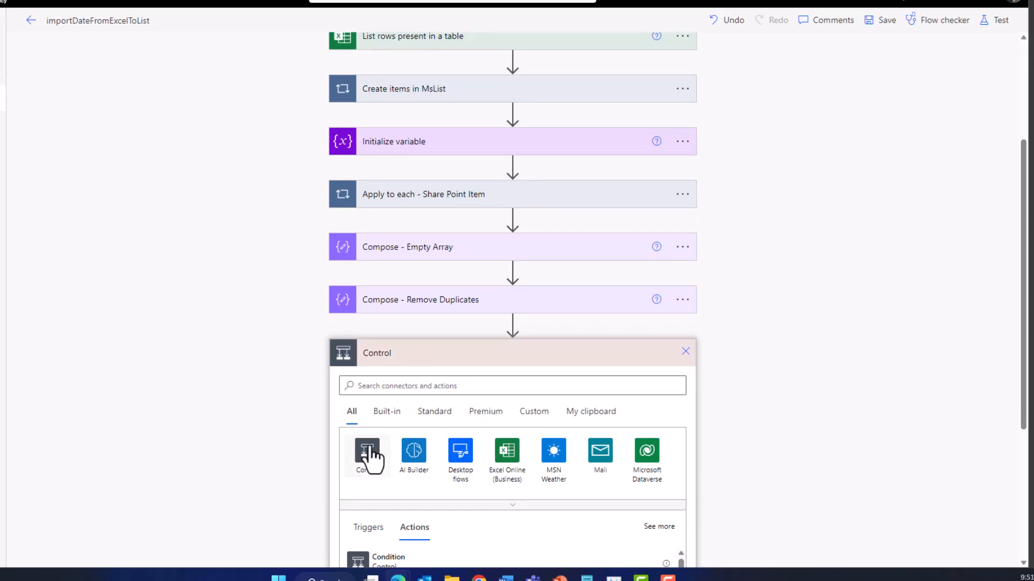
pyautogui.scroll(-2, 515, 445)
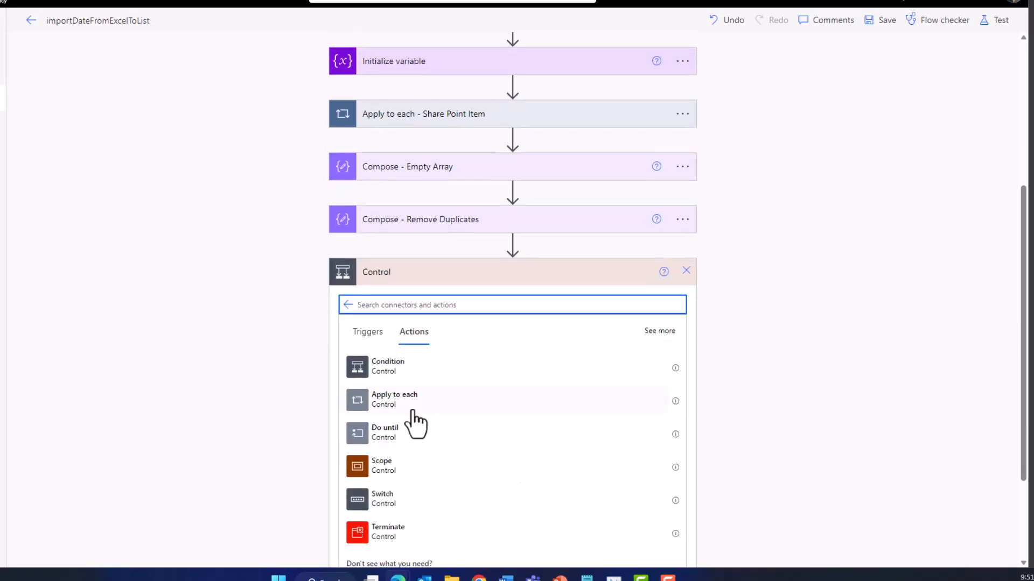
pyautogui.click(394, 399)
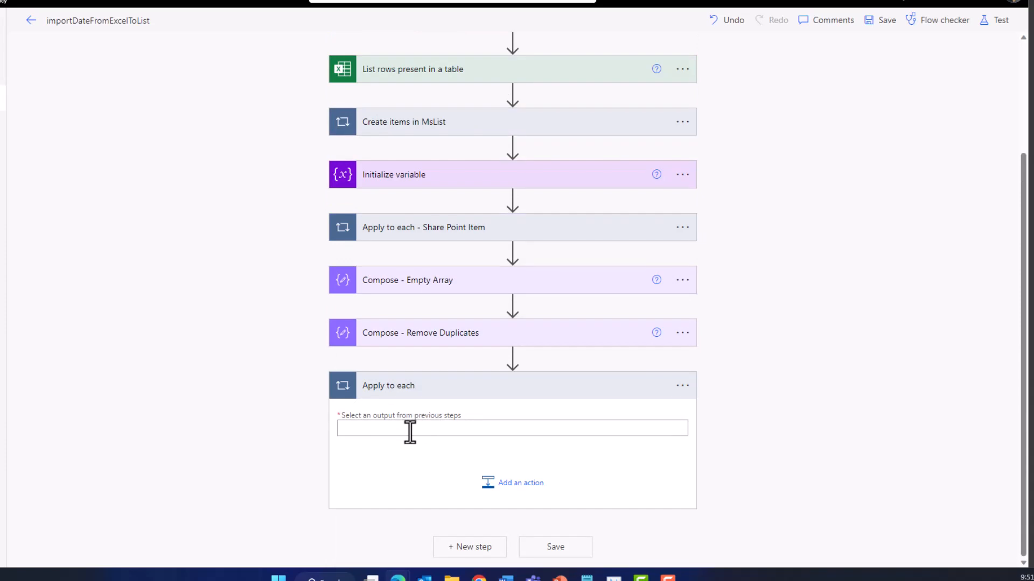
pyautogui.click(409, 429)
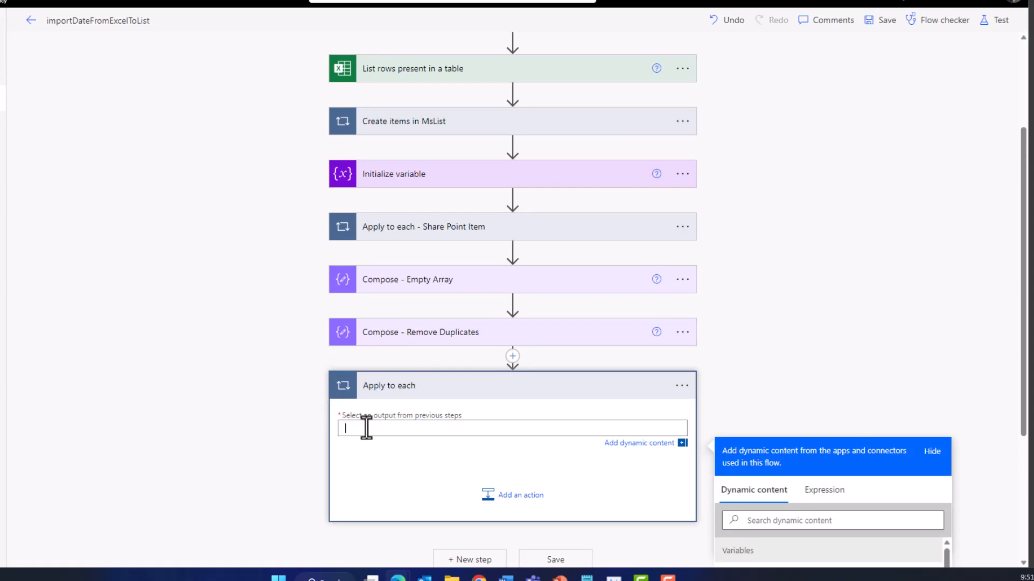
pyautogui.scroll(-2, 818, 506)
pyautogui.scroll(-1, 809, 498)
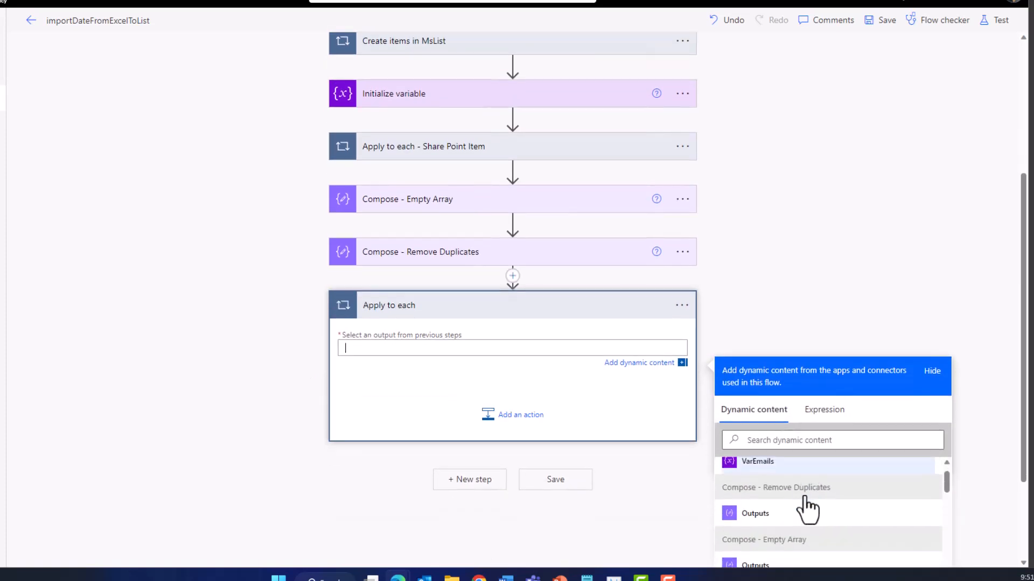
pyautogui.click(764, 512)
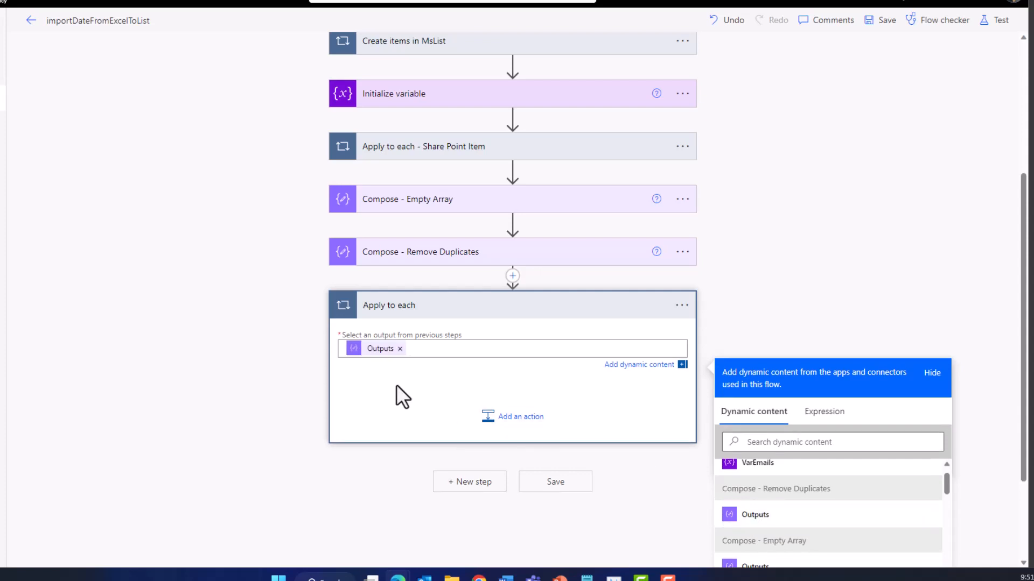
# Rename the new Apply to each loop as "Apply to each - Email Address"
pyautogui.scroll(2, 396, 383)
pyautogui.click(682, 382)
pyautogui.click(735, 420)
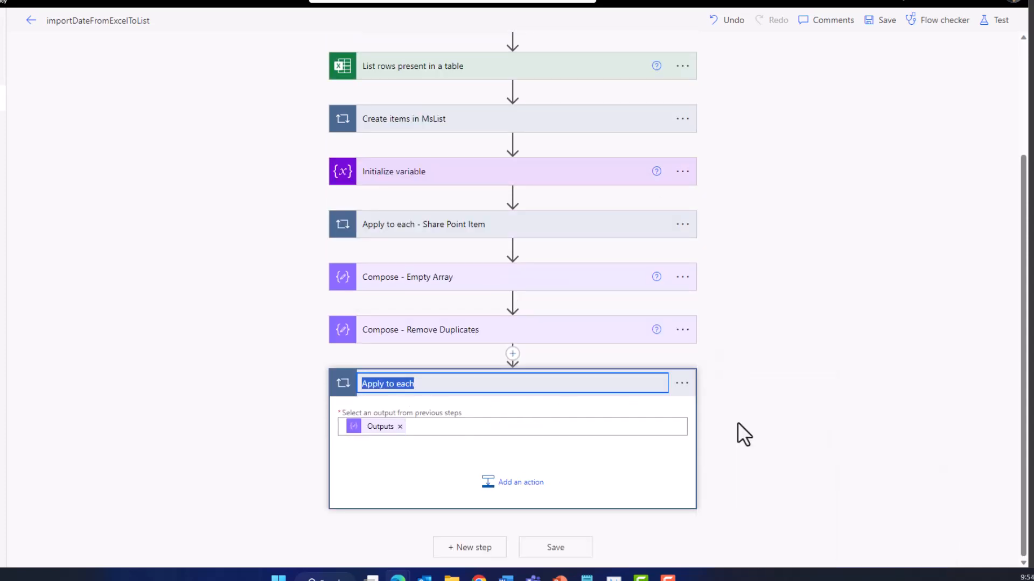
pyautogui.press('End')
pyautogui.write('-')
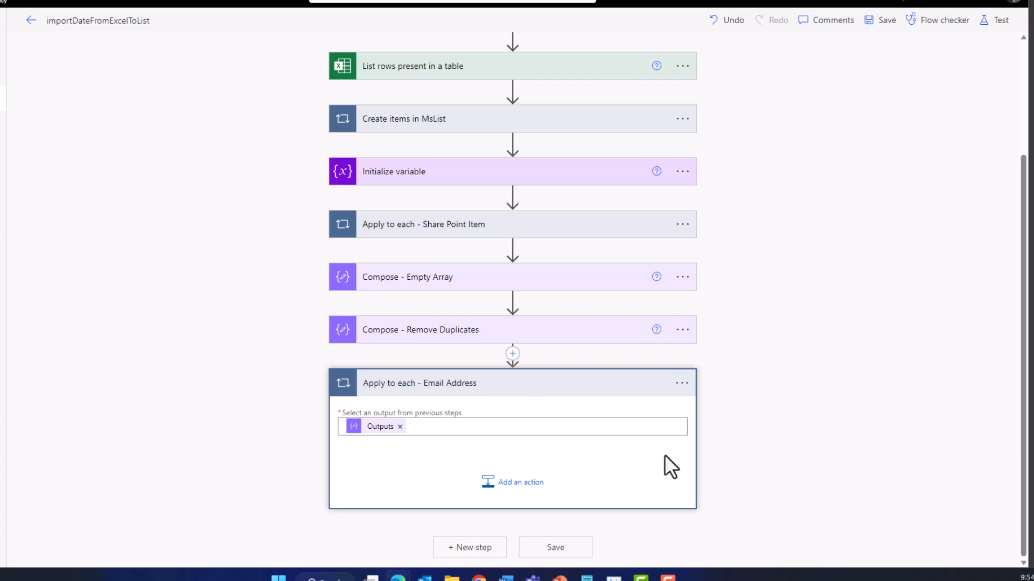
# Add a Compose data operation inside the Apply to each - Email Address loop
pyautogui.click(522, 484)
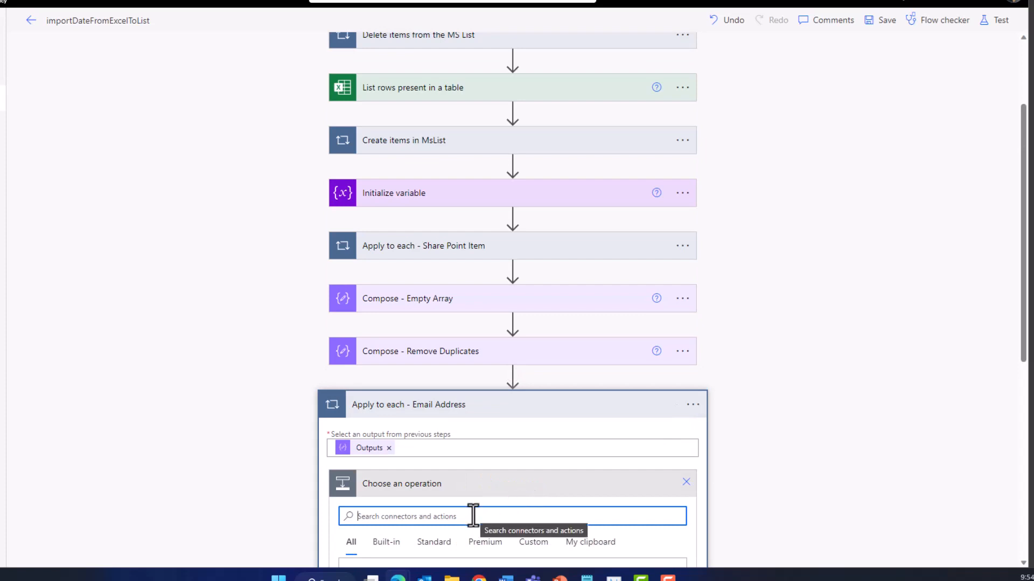
pyautogui.write('d')
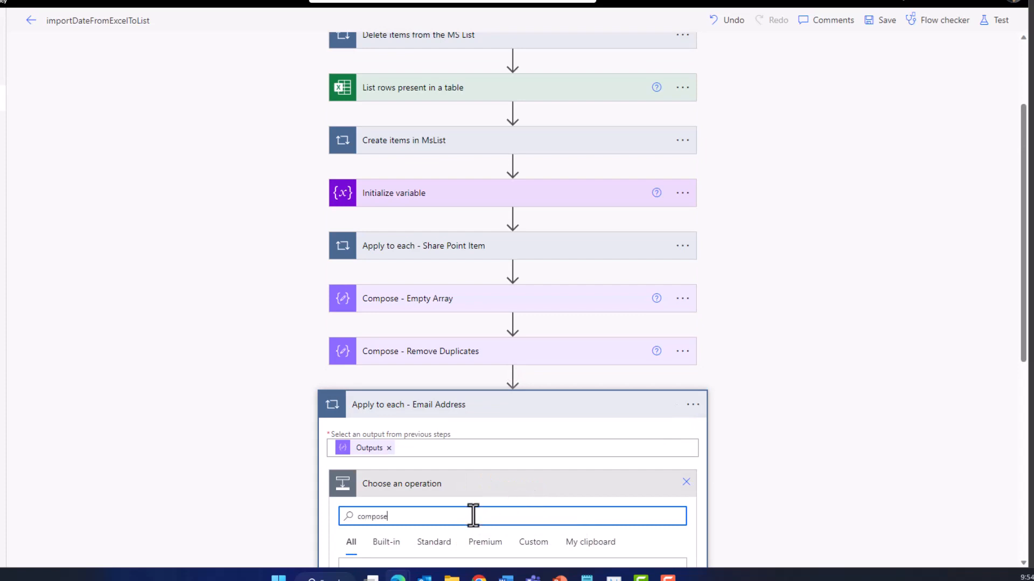
pyautogui.scroll(-5, 757, 341)
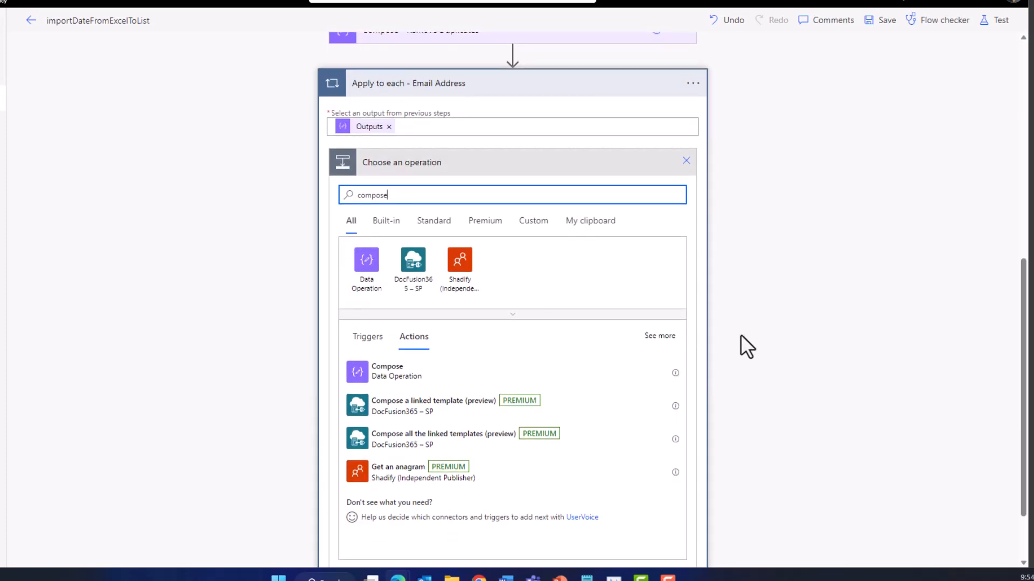
pyautogui.click(401, 375)
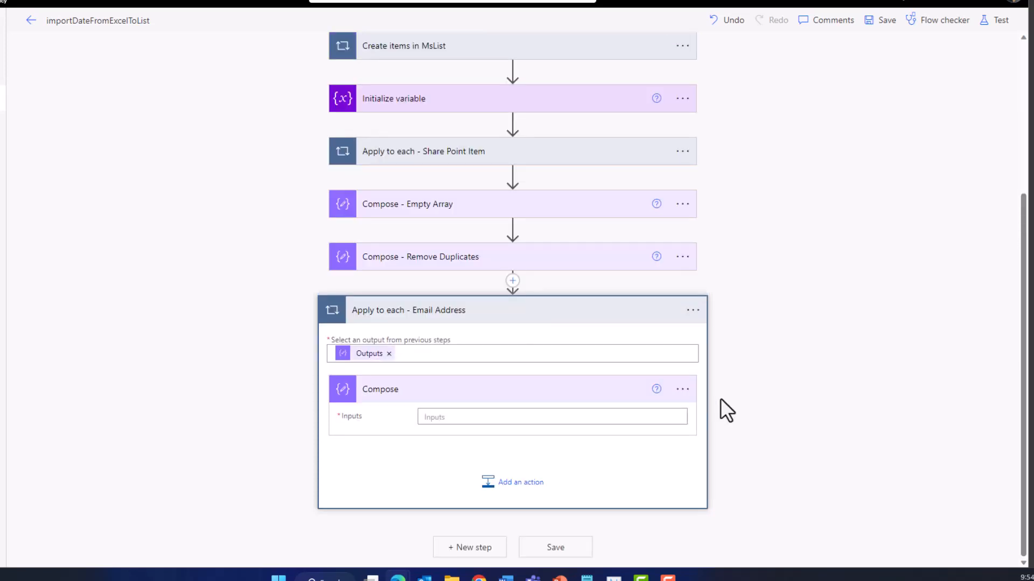
# Rename the Compose action inside the email address loop as "Compose - Current Email"
pyautogui.click(682, 389)
pyautogui.click(719, 419)
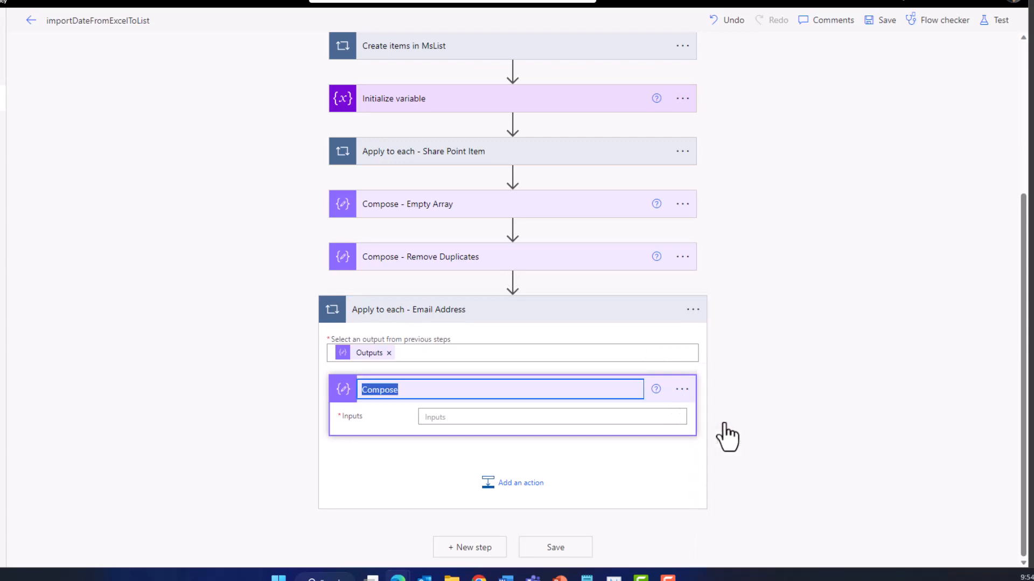
pyautogui.write('Compose - Current Email')
# Set the Inputs of Compose - Current Email to the Current item of Apply to each - Email Address
pyautogui.click(552, 417)
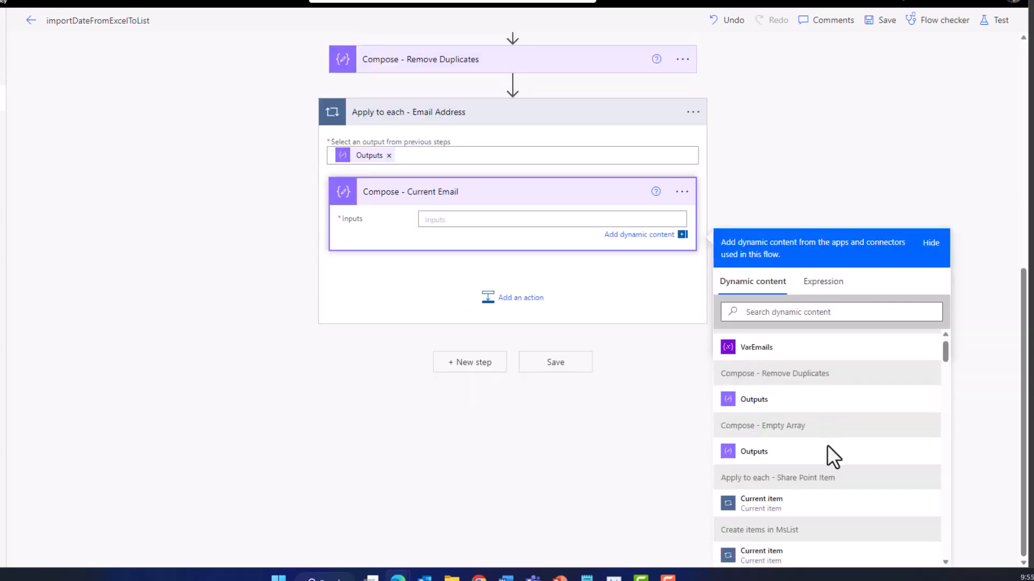
pyautogui.scroll(-1, 797, 484)
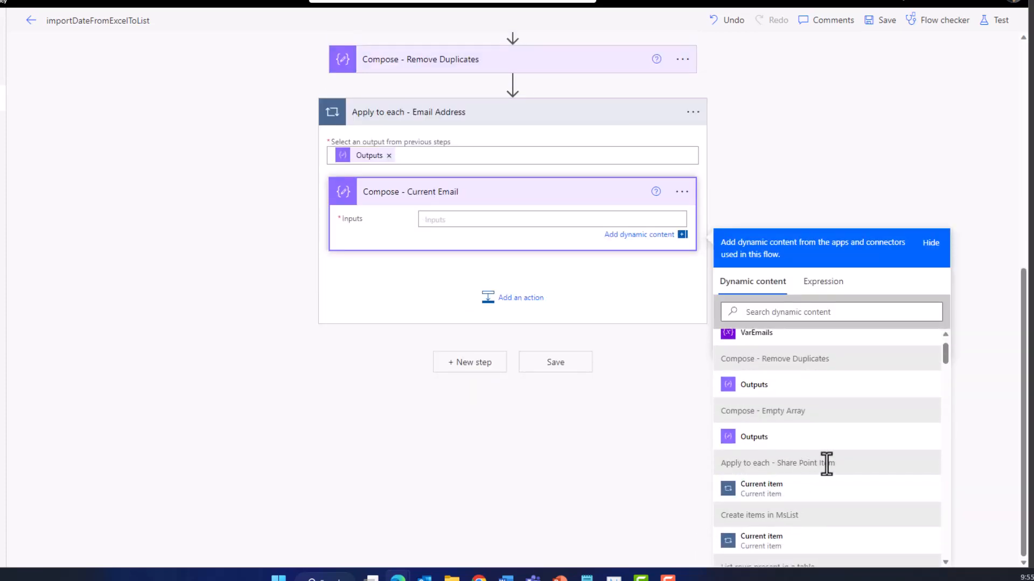
pyautogui.moveTo(827, 463); pyautogui.dragTo(754, 445)
pyautogui.scroll(-3, 844, 477)
pyautogui.scroll(-1, 835, 484)
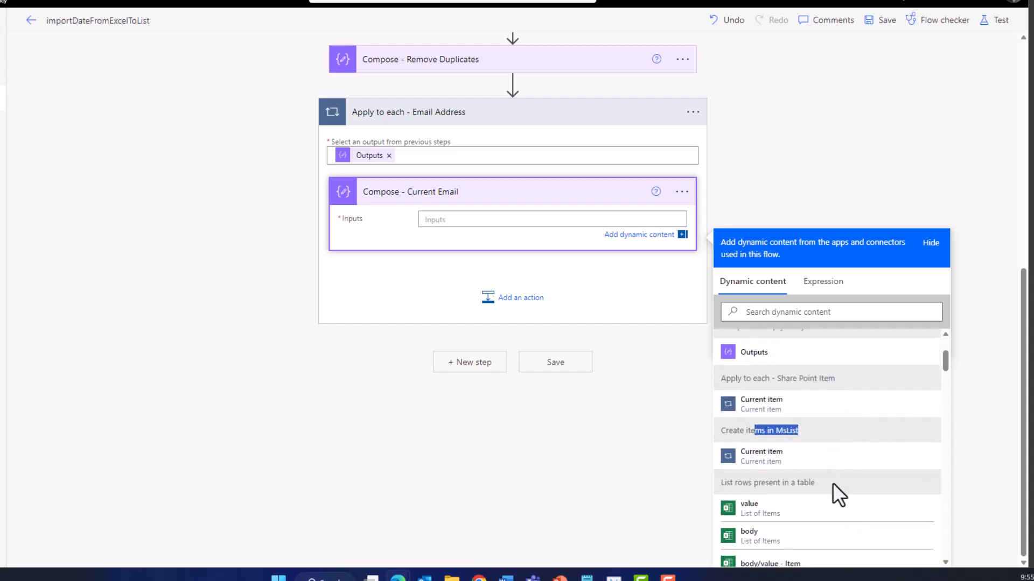
pyautogui.scroll(-10, 832, 482)
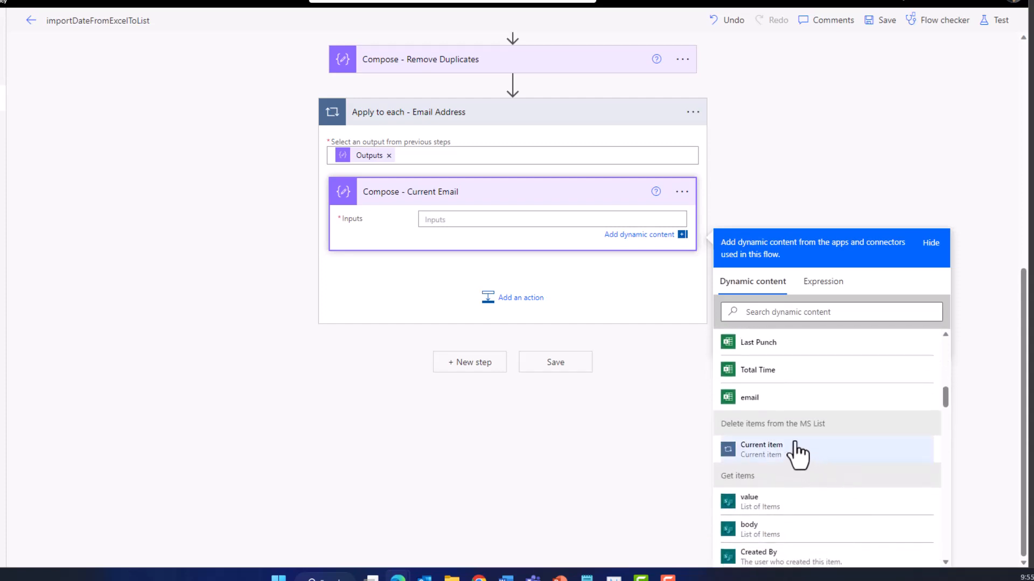
pyautogui.scroll(-5, 839, 479)
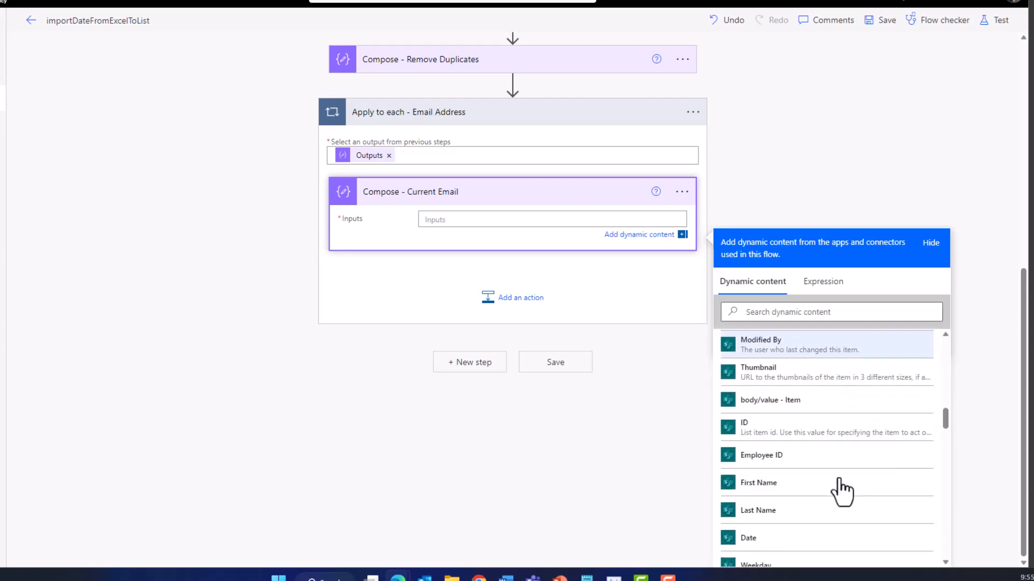
pyautogui.scroll(-10, 841, 490)
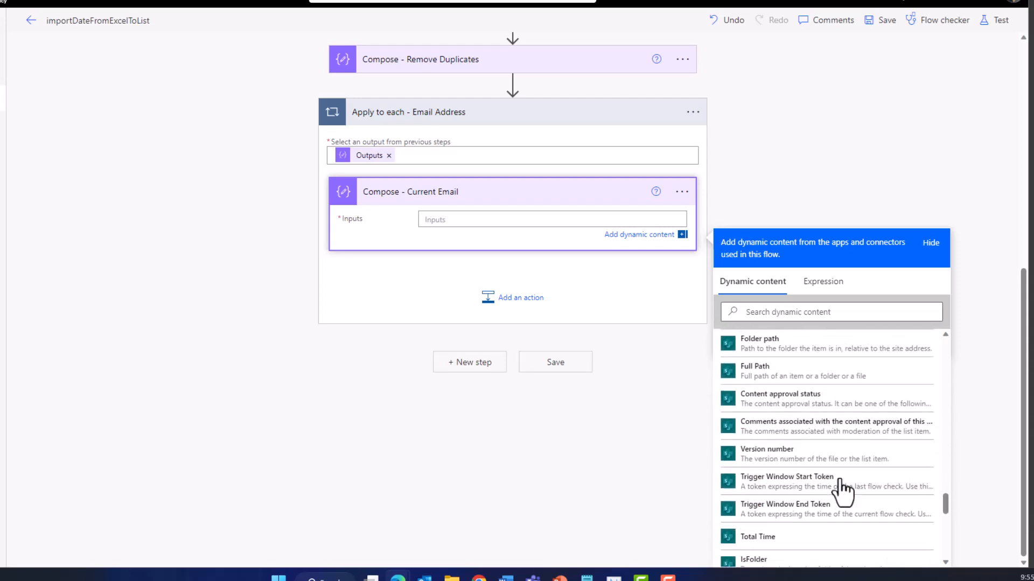
pyautogui.scroll(-10, 841, 489)
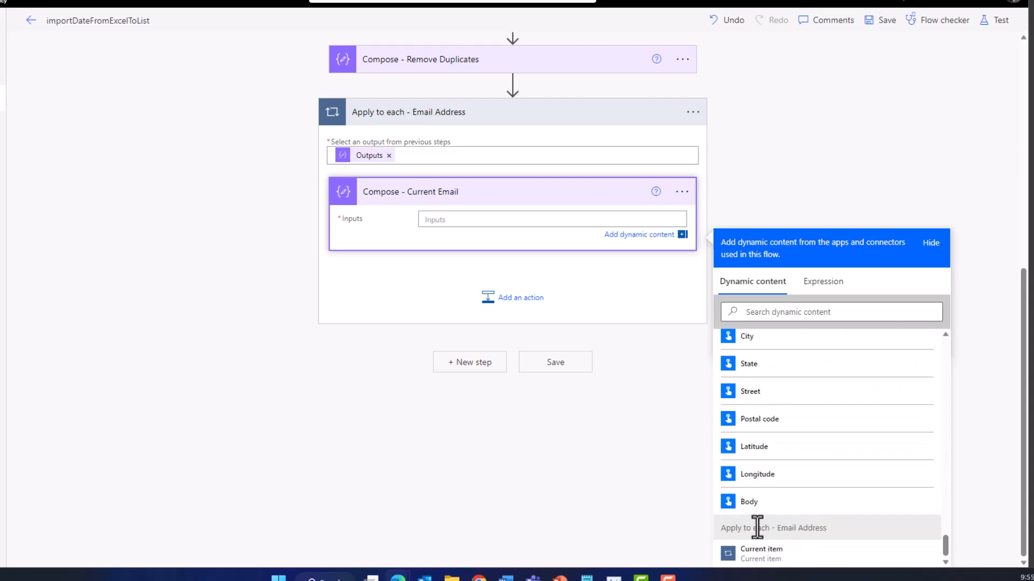
pyautogui.moveTo(742, 528); pyautogui.dragTo(815, 528)
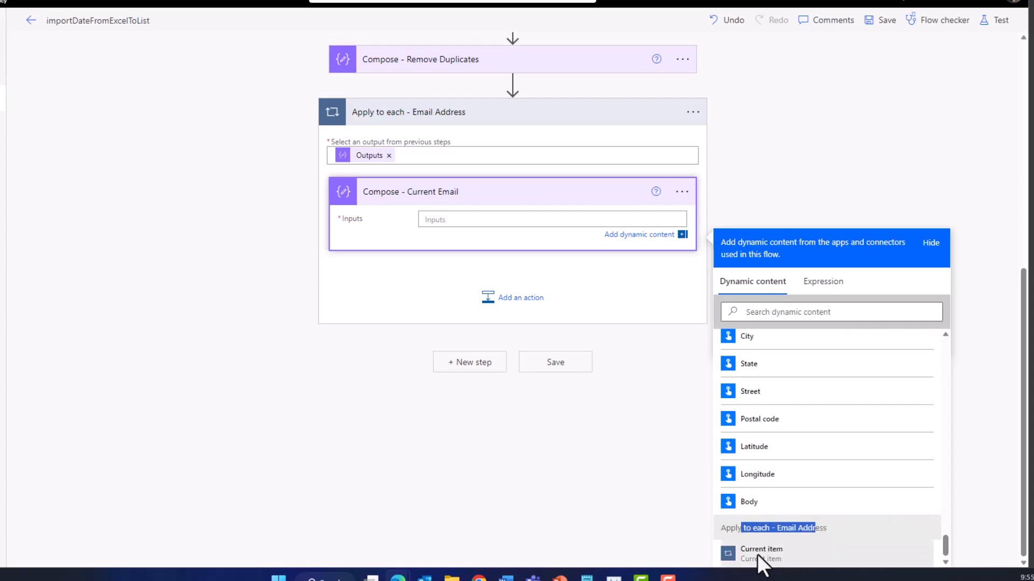
pyautogui.click(757, 554)
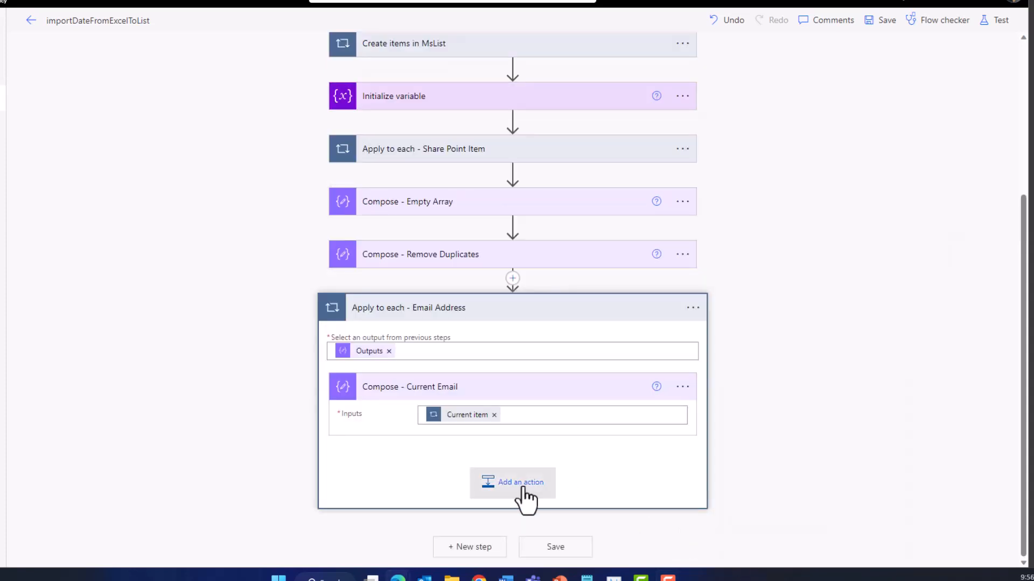
# Add a Filter array data operation after Compose - Current Email inside the email address loop
pyautogui.click(520, 482)
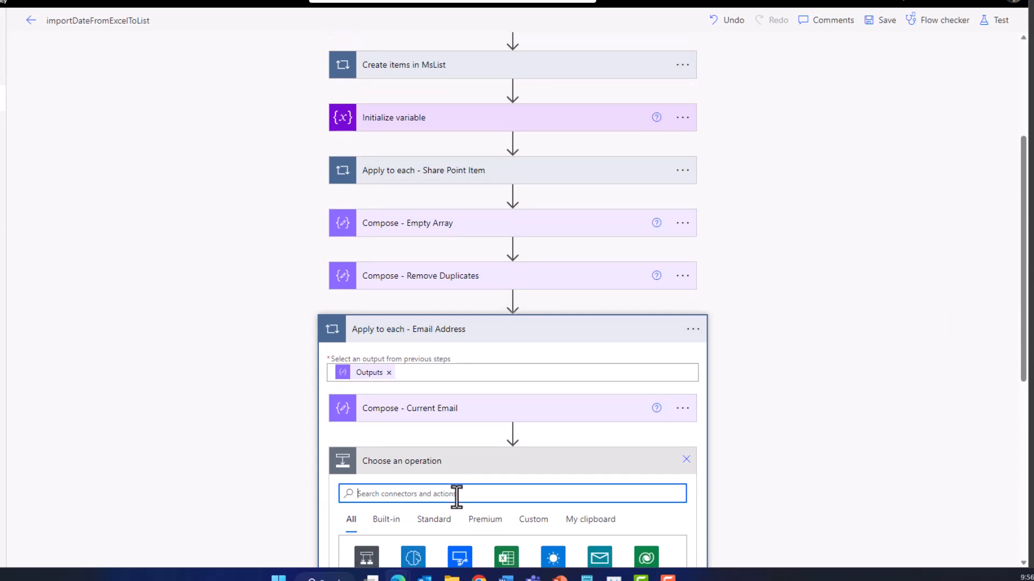
pyautogui.write('filter array')
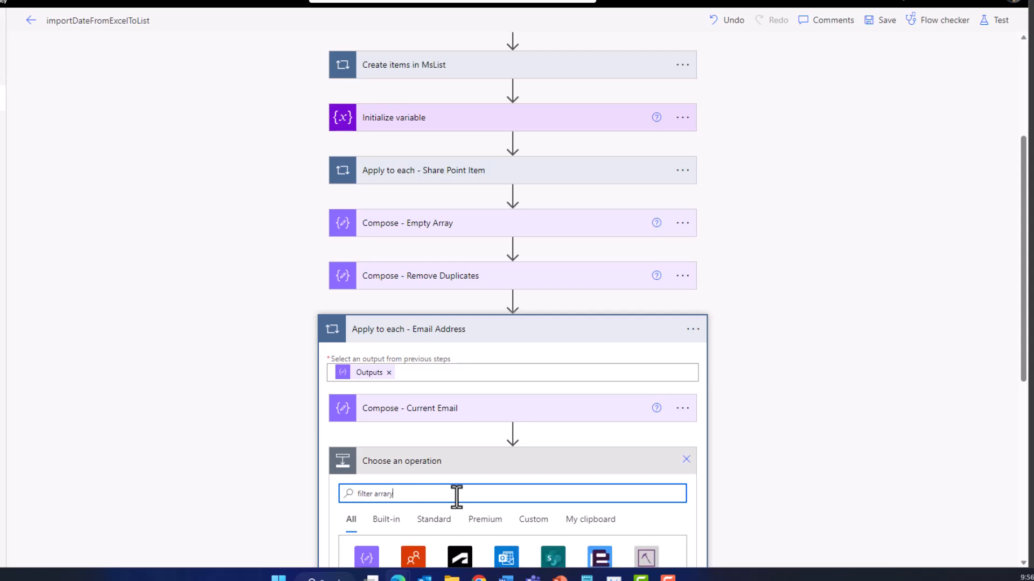
pyautogui.scroll(-5, 457, 496)
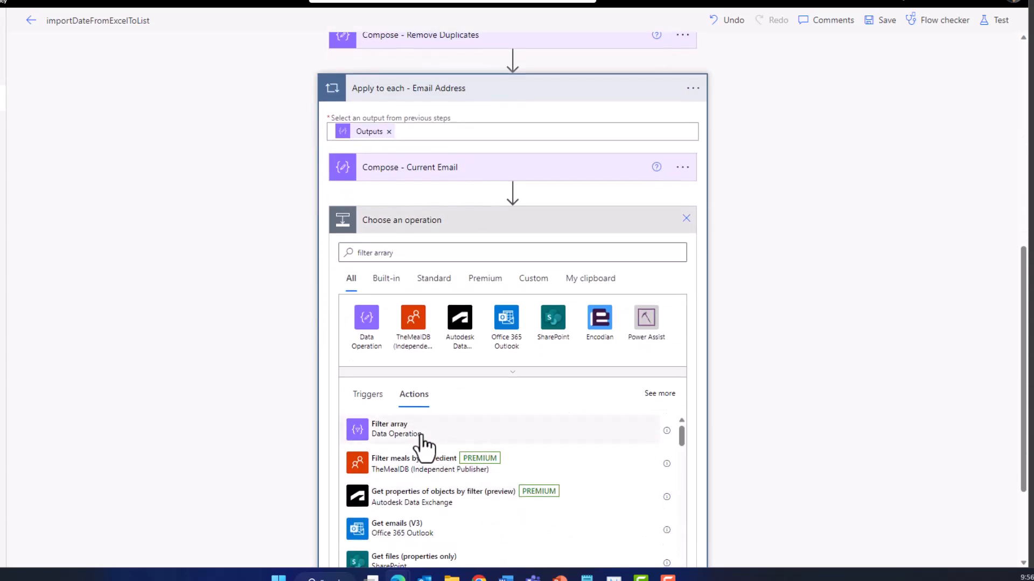
pyautogui.click(423, 434)
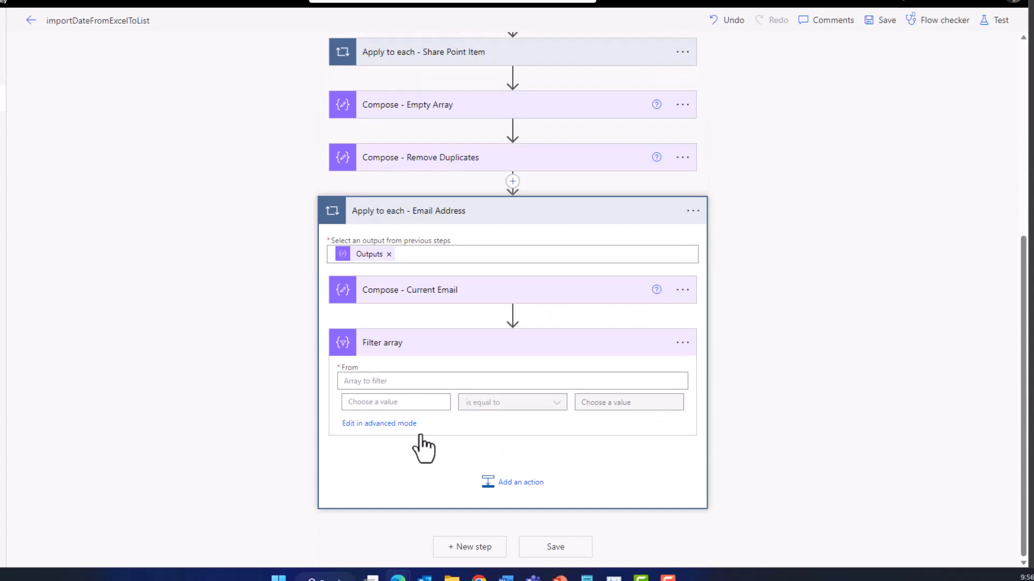
# Set the Filter array source to the value list from Get items
pyautogui.scroll(-2, 515, 267)
pyautogui.click(514, 264)
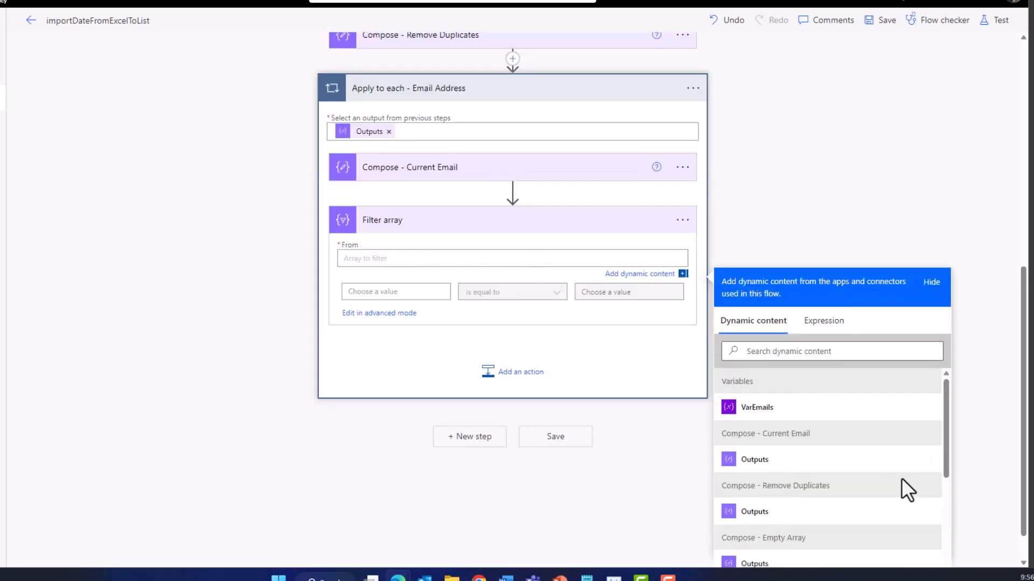
pyautogui.scroll(-1, 891, 474)
pyautogui.scroll(-2, 889, 458)
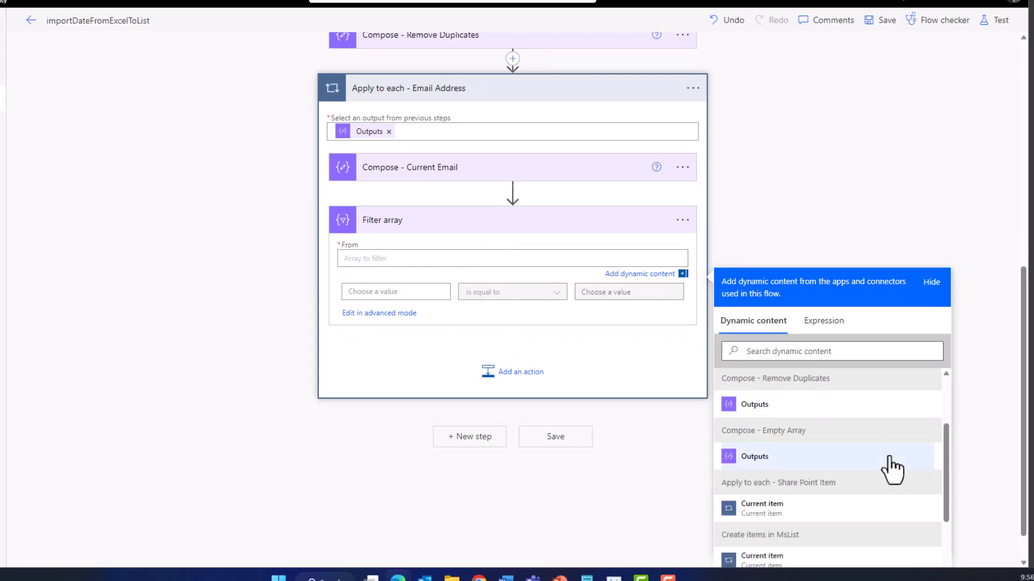
pyautogui.scroll(-5, 889, 457)
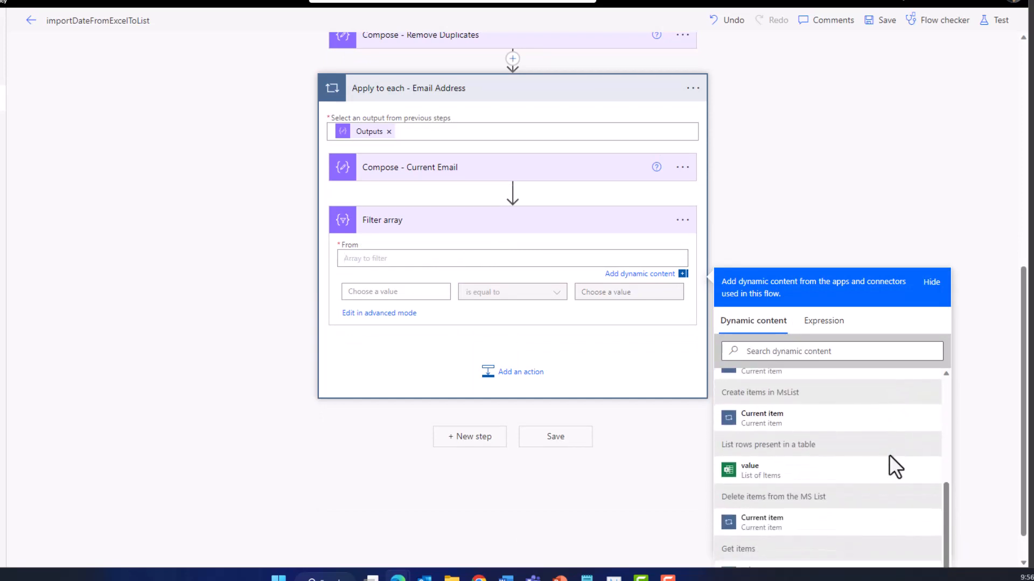
pyautogui.scroll(-1, 889, 456)
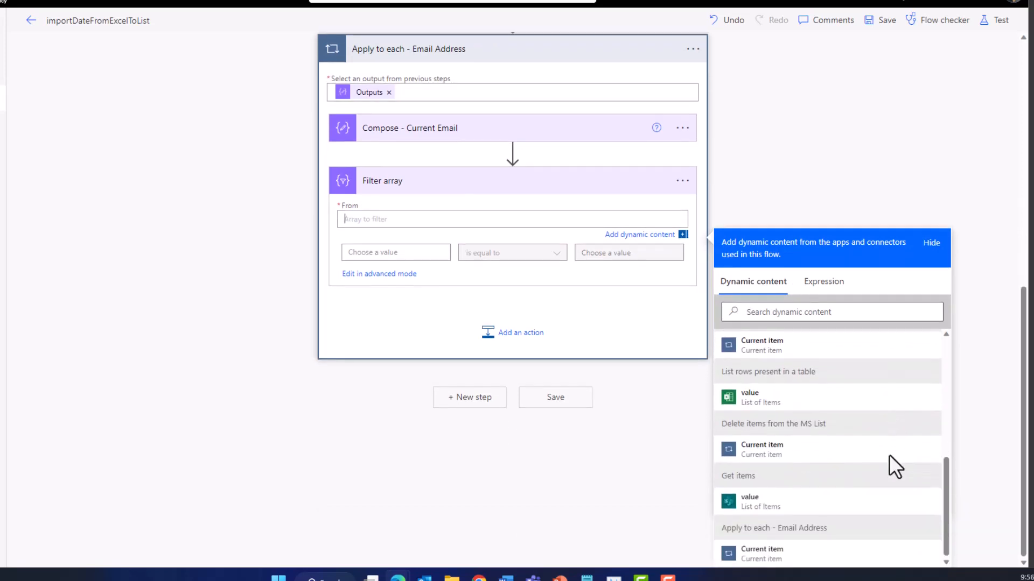
pyautogui.click(749, 501)
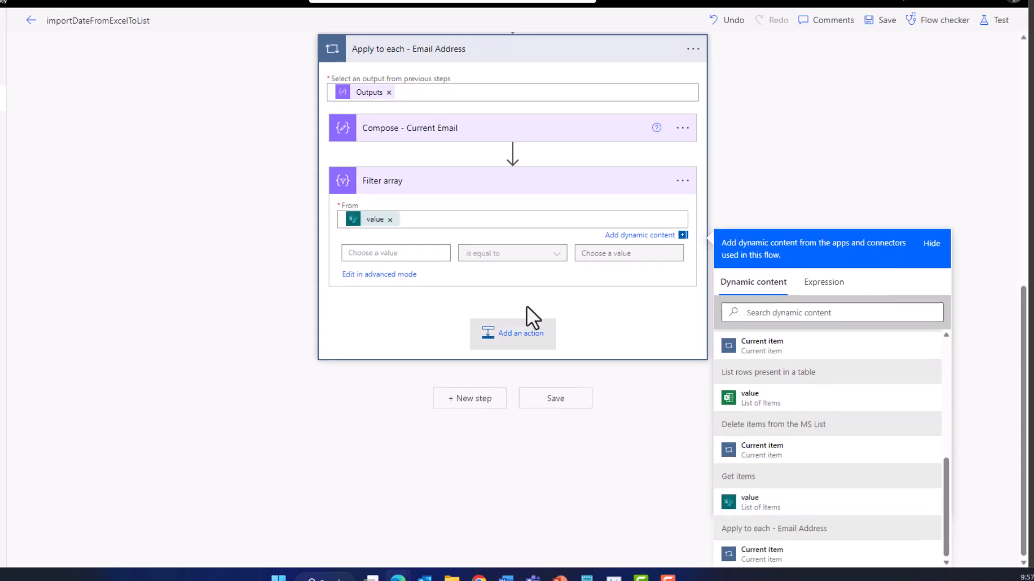
# Use the Current item of Apply to each - Email Address as the first value of the Filter array condition
pyautogui.click(423, 253)
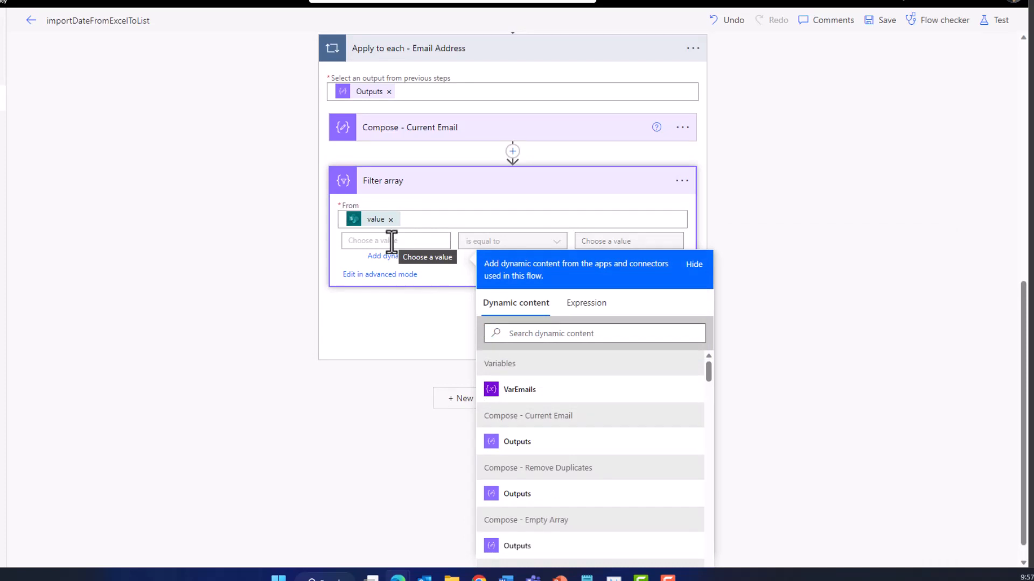
pyautogui.scroll(-10, 530, 511)
pyautogui.click(530, 553)
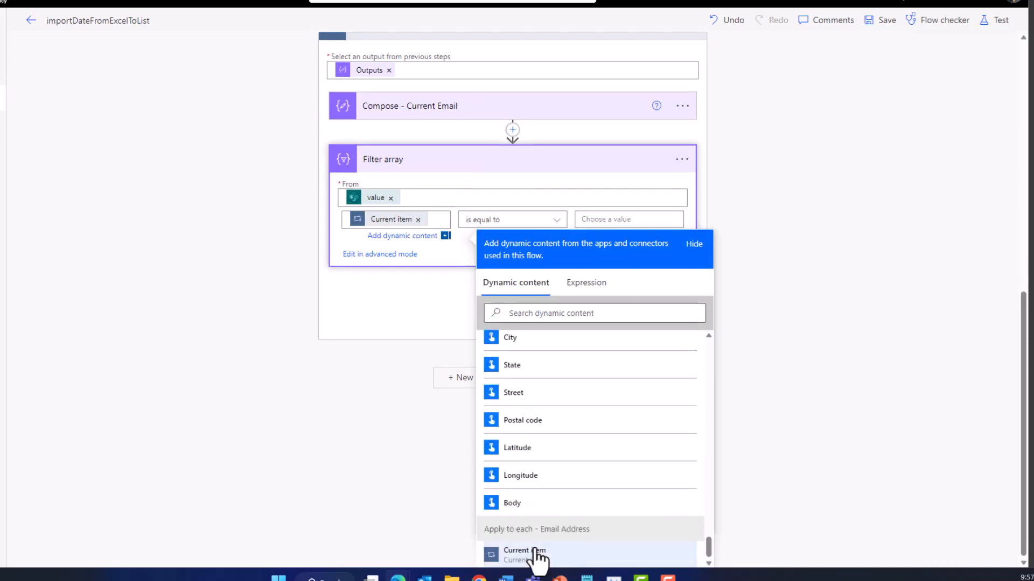
pyautogui.click(506, 221)
pyautogui.click(525, 179)
pyautogui.click(540, 166)
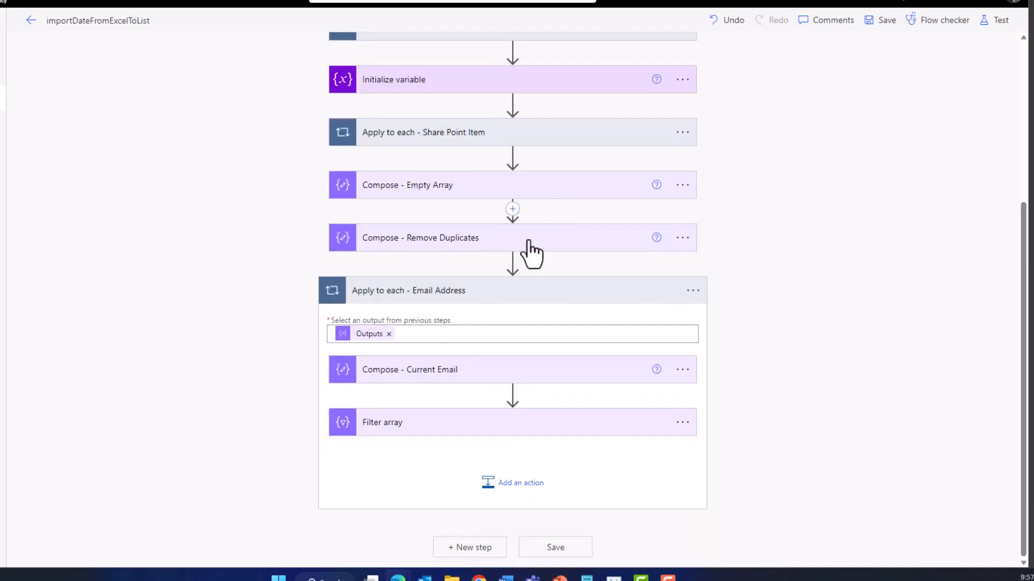
# Complete the Filter array condition by comparing the current item with the email field from Get items
pyautogui.click(465, 429)
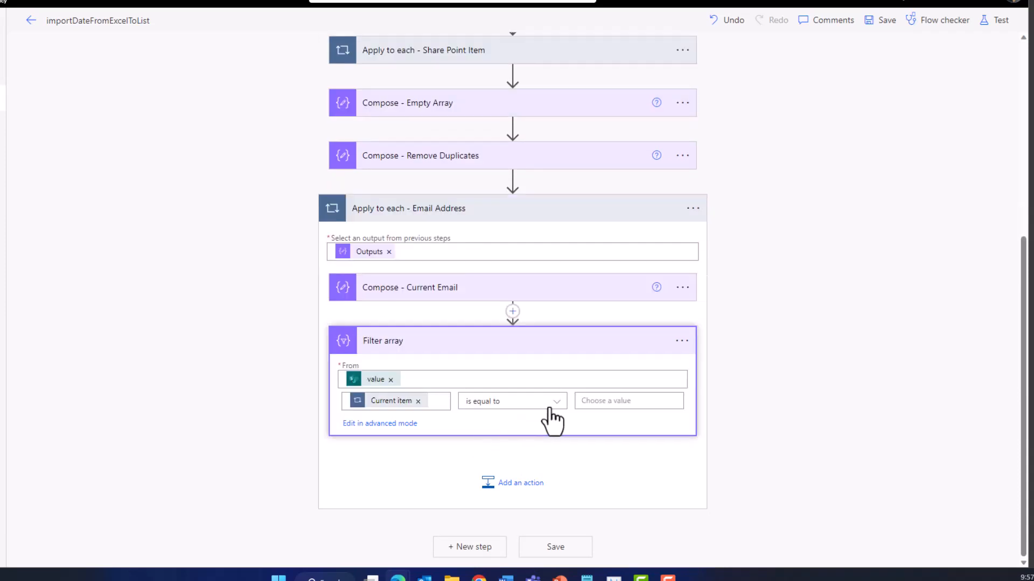
pyautogui.click(609, 404)
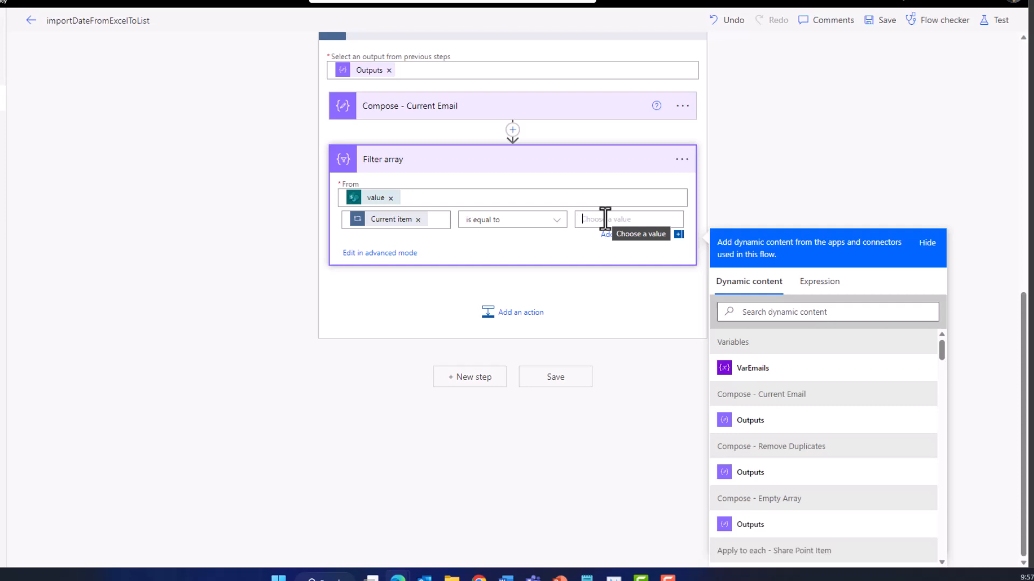
pyautogui.write('email')
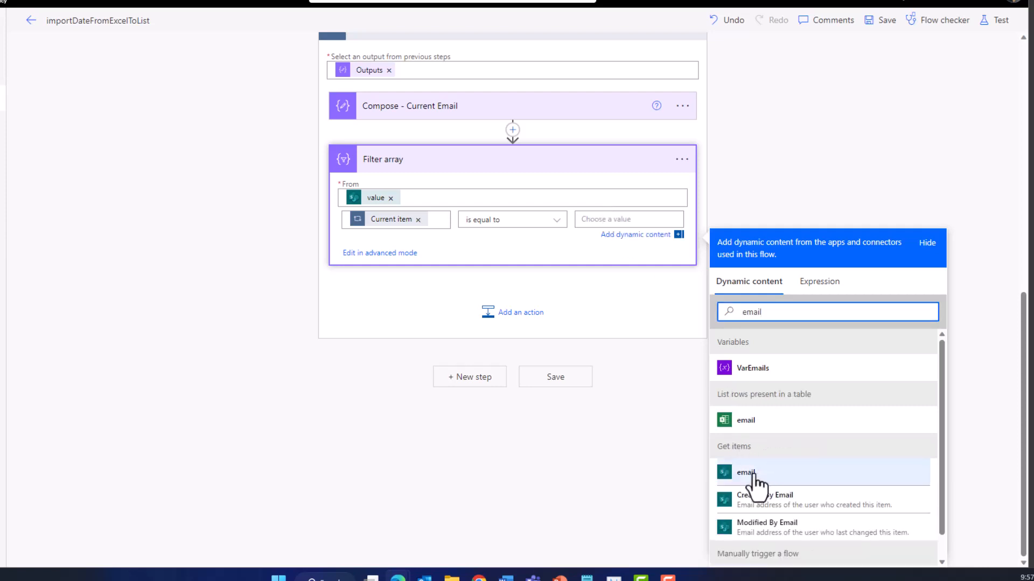
pyautogui.click(754, 474)
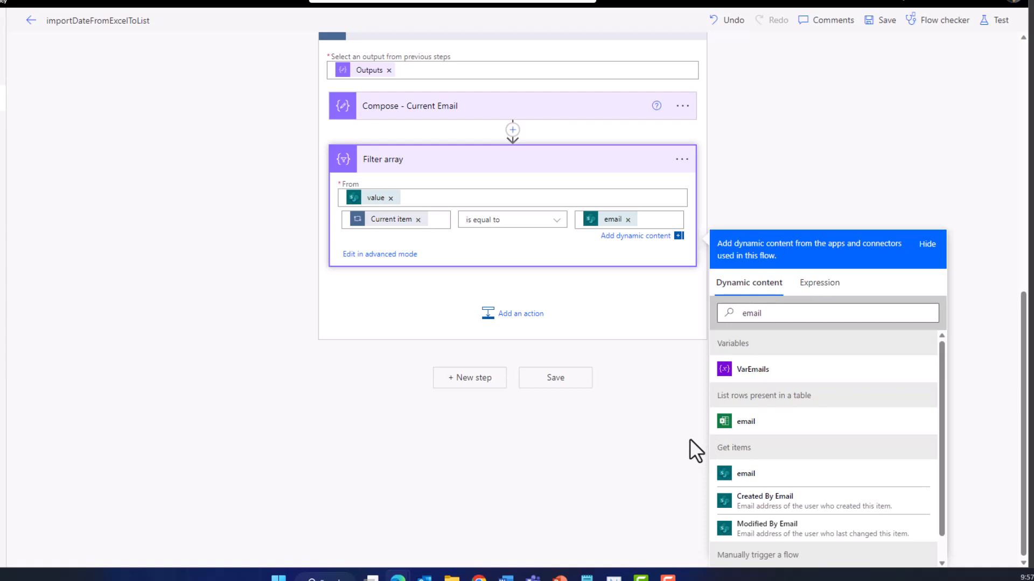
pyautogui.click(636, 379)
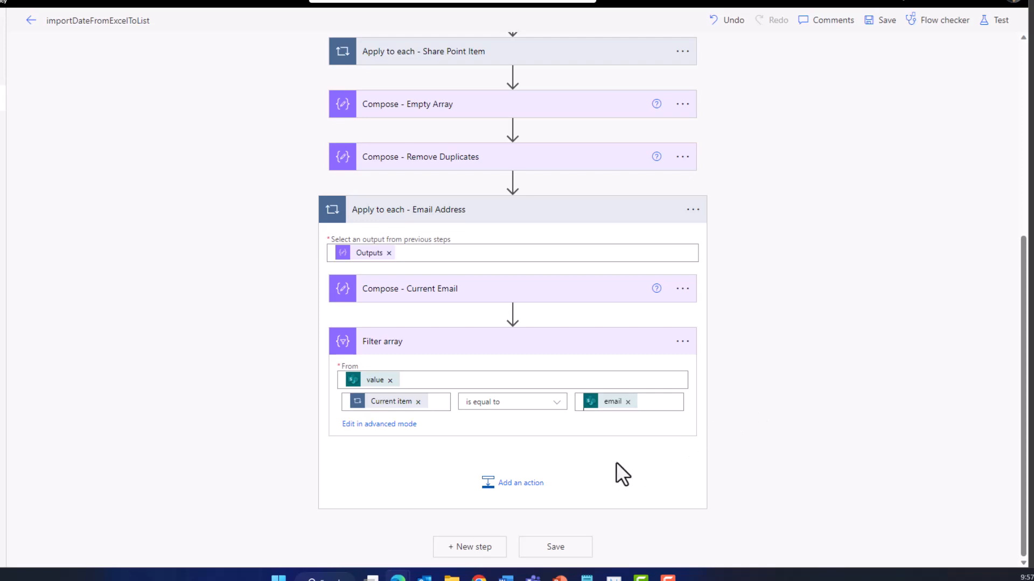
# Add a Create HTML table data operation after Filter array inside the email address loop
pyautogui.click(504, 482)
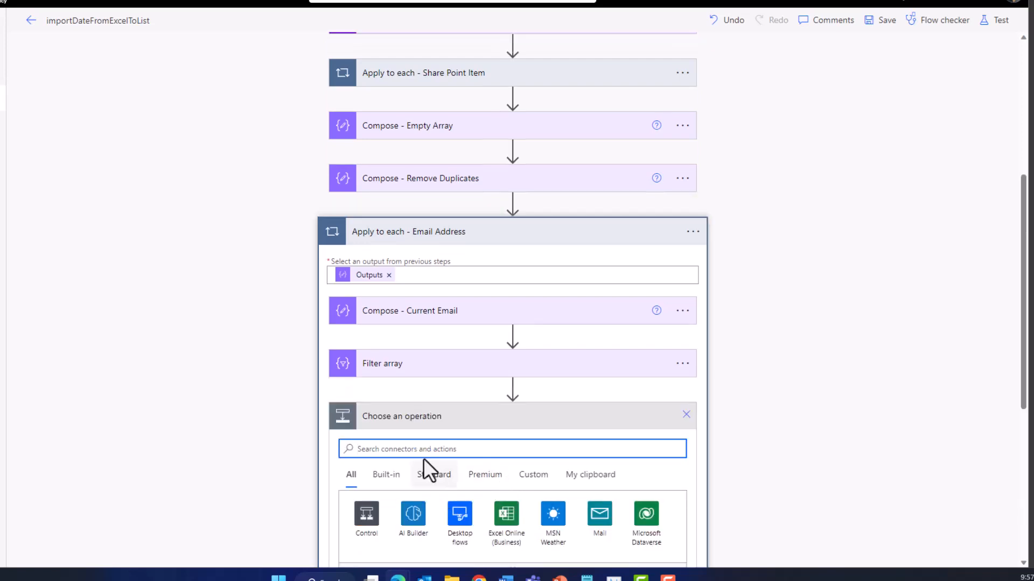
pyautogui.write('create')
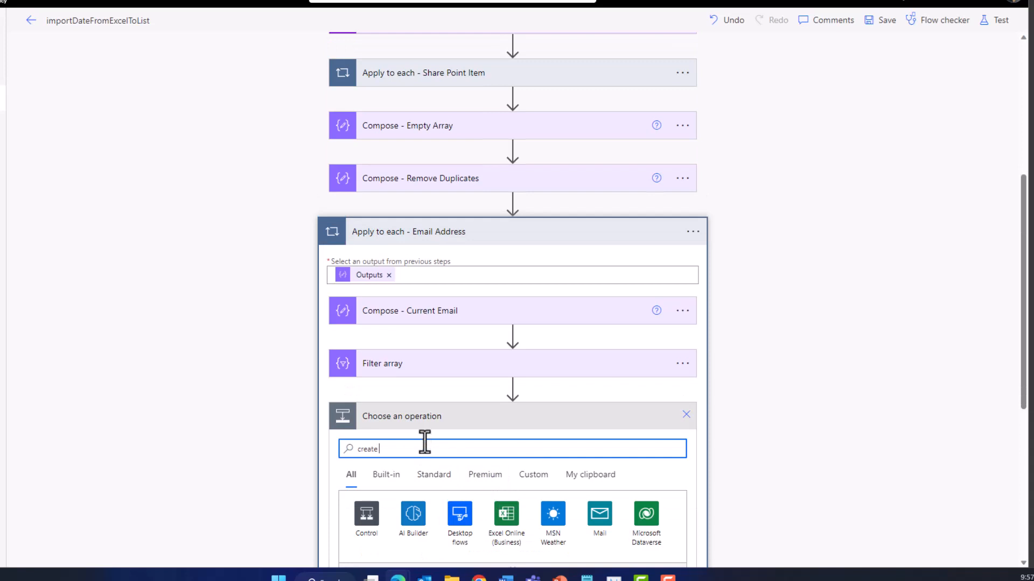
pyautogui.write(' html table')
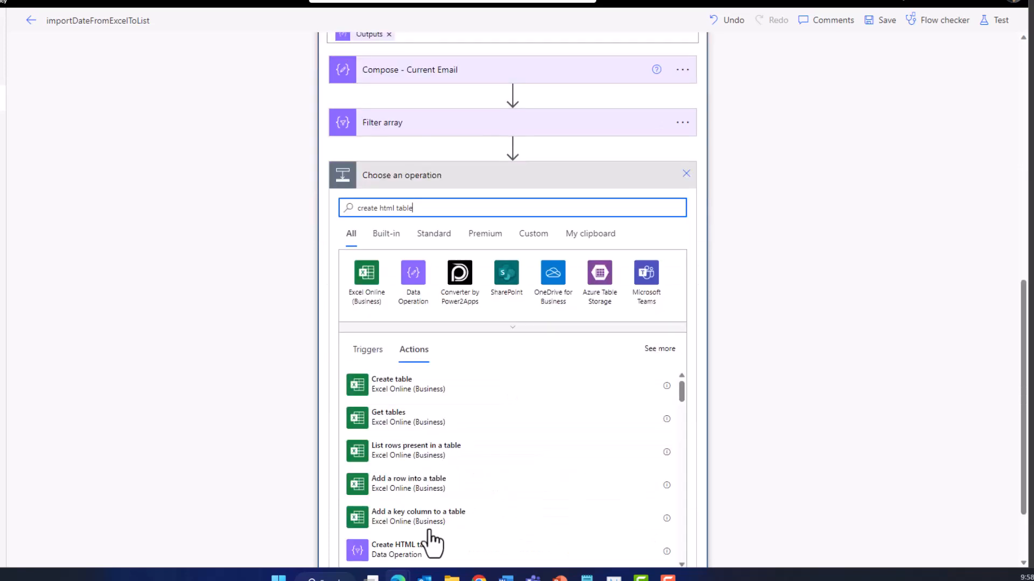
pyautogui.click(401, 563)
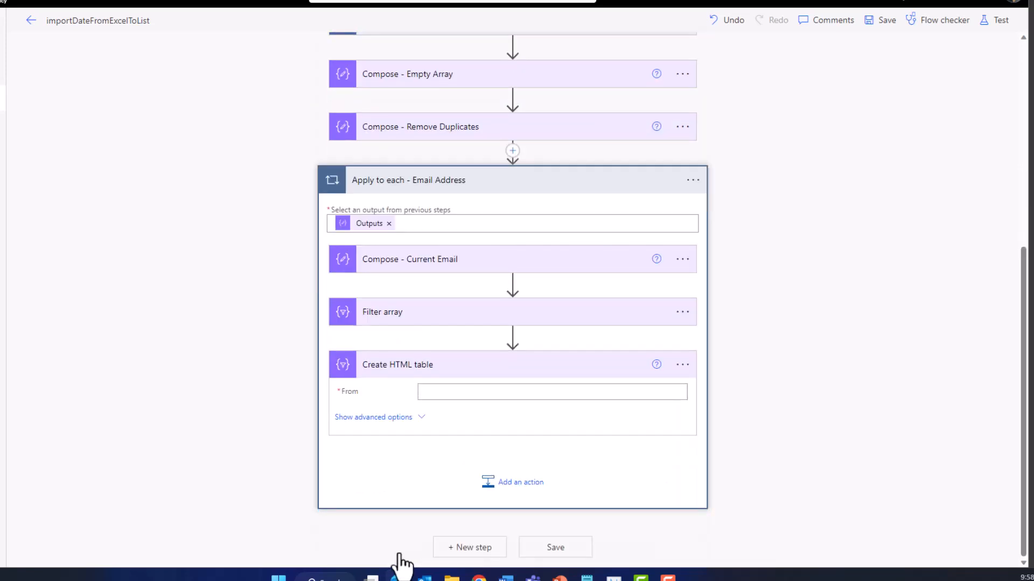
# Set the source of the Create HTML table action to the Body of Filter array
pyautogui.click(437, 393)
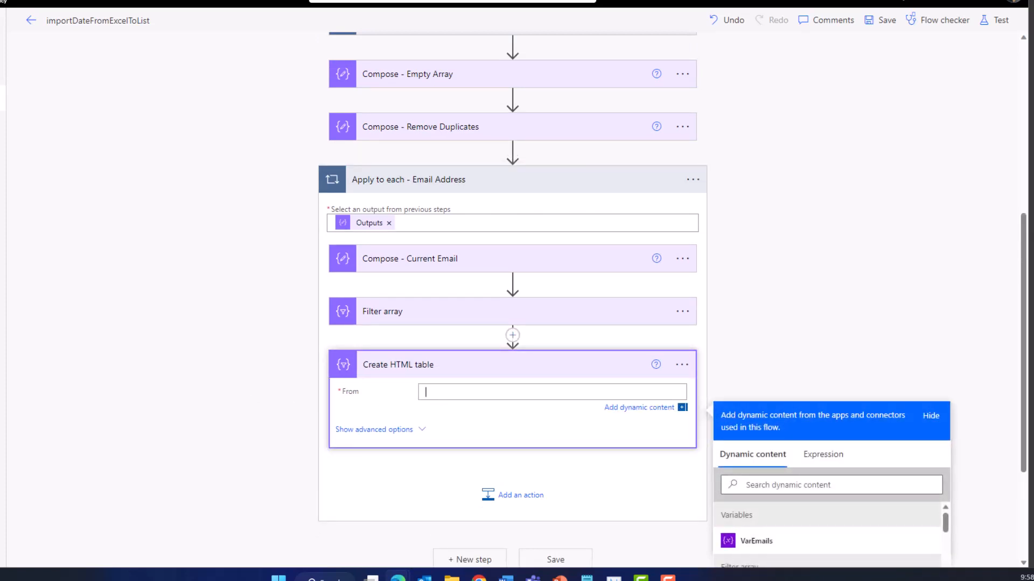
pyautogui.hotkey('alt', 'Tab')
pyautogui.click(433, 391)
pyautogui.scroll(-1, 785, 527)
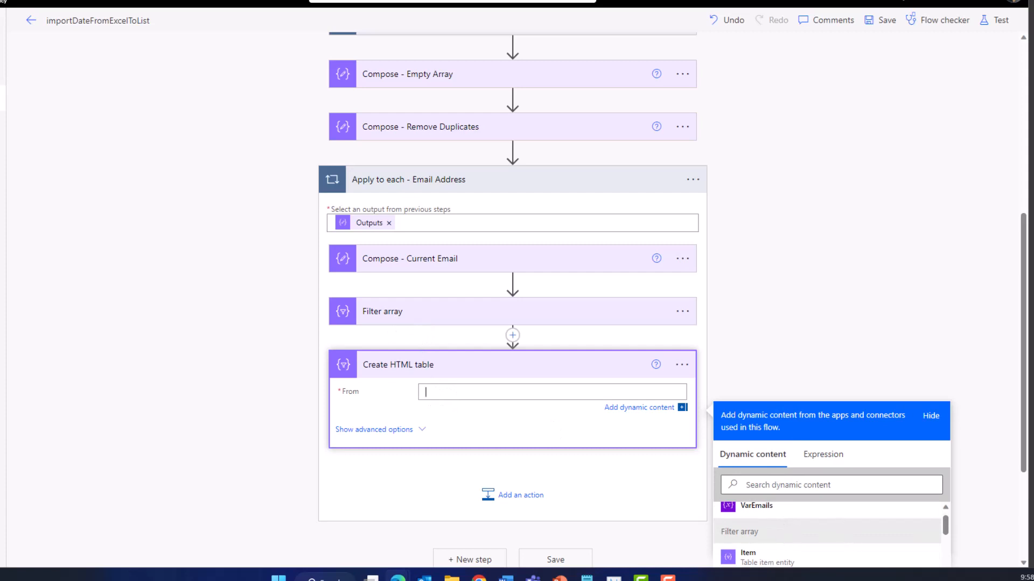
pyautogui.moveTo(1024, 435); pyautogui.dragTo(1023, 507)
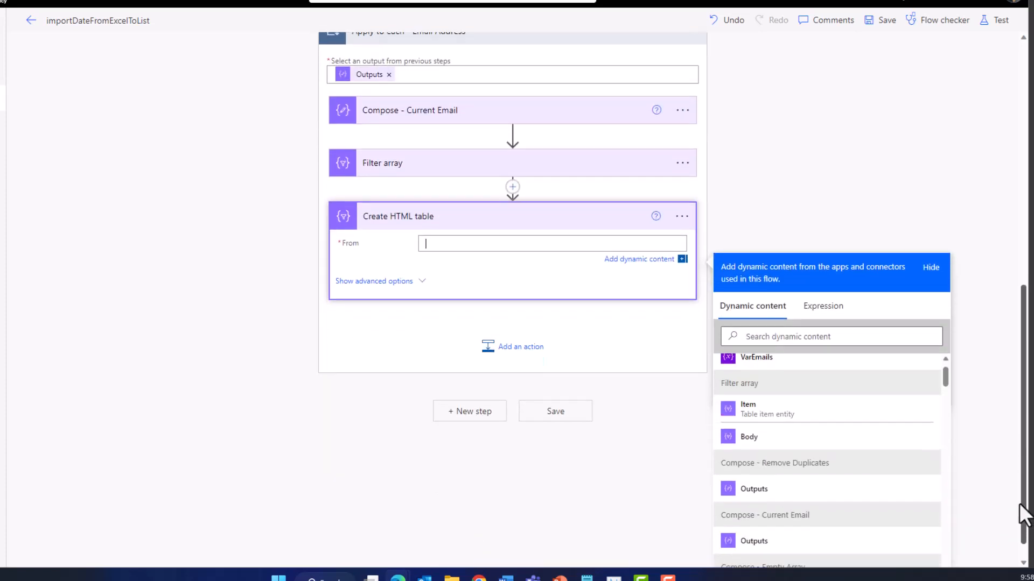
pyautogui.click(749, 436)
# Show the advanced options of the Create HTML table action and choose Automatic for its columns
pyautogui.click(415, 283)
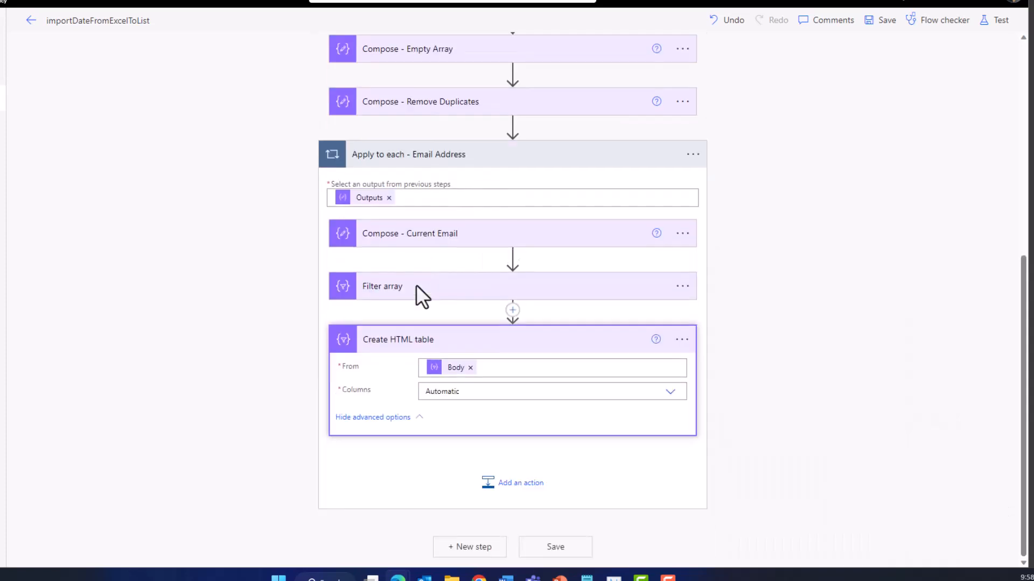
pyautogui.click(669, 392)
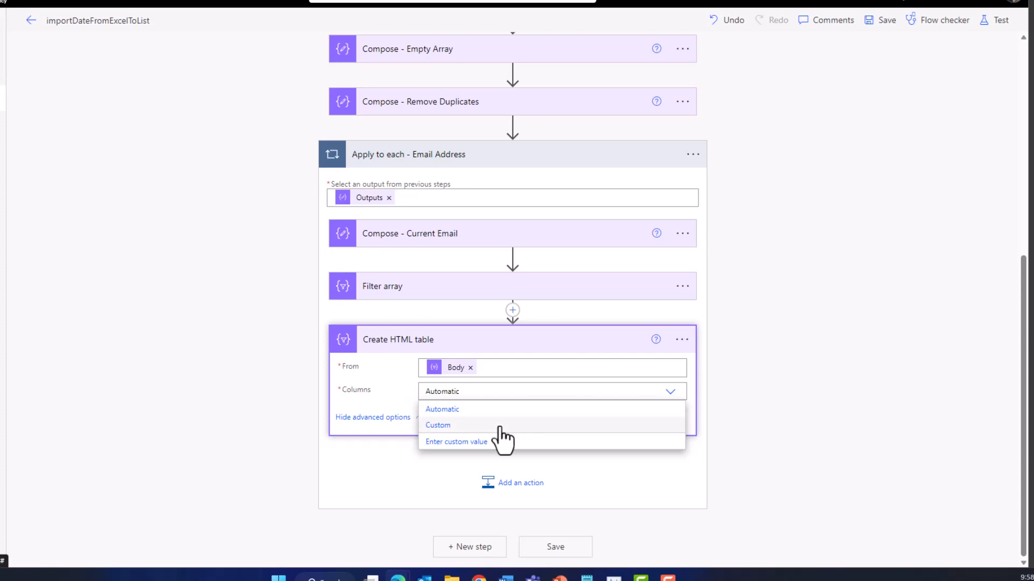
pyautogui.click(510, 411)
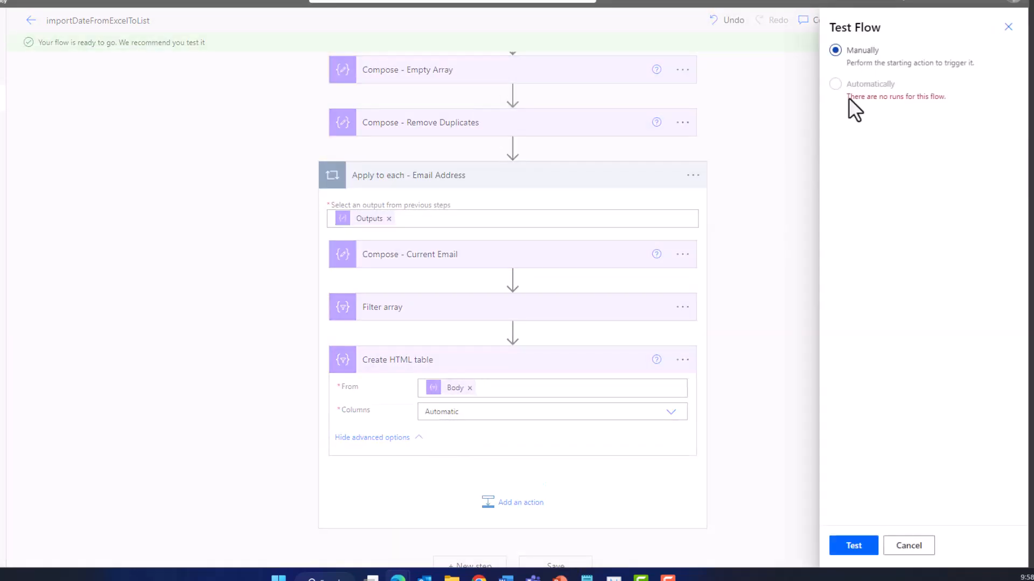
# Run the importDateFromExcelToList flow as a manual test
pyautogui.click(851, 544)
pyautogui.click(870, 556)
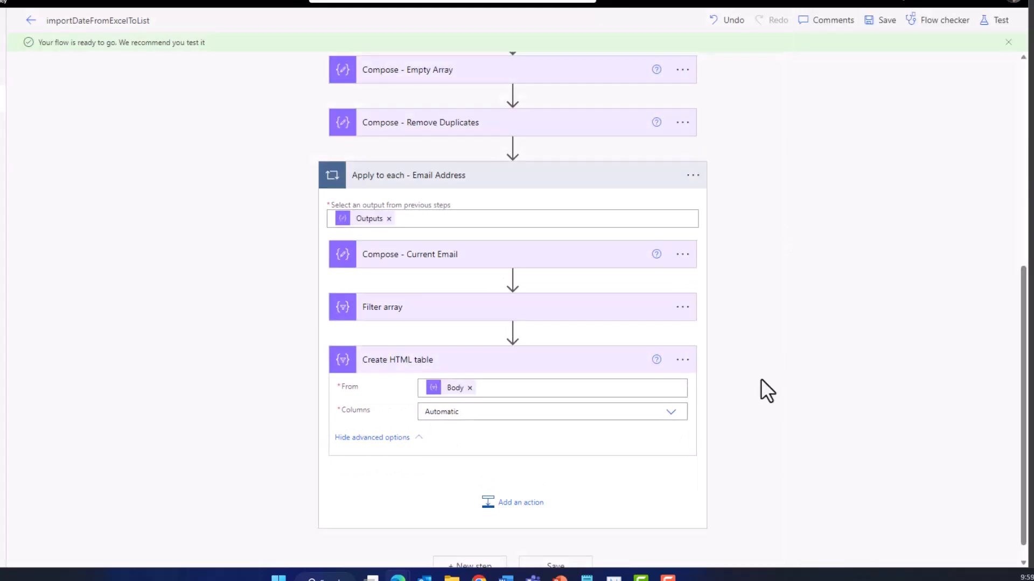
pyautogui.scroll(-1, 441, 285)
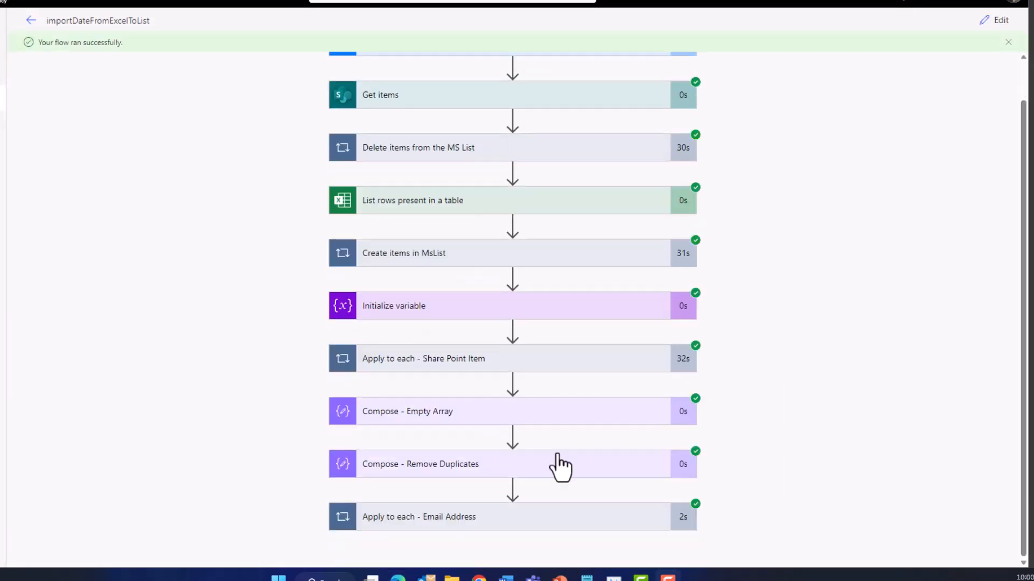
# Examine the table rows output by Create HTML table for the first iteration of Apply to each - Email Address
pyautogui.click(597, 518)
pyautogui.scroll(-4, 715, 437)
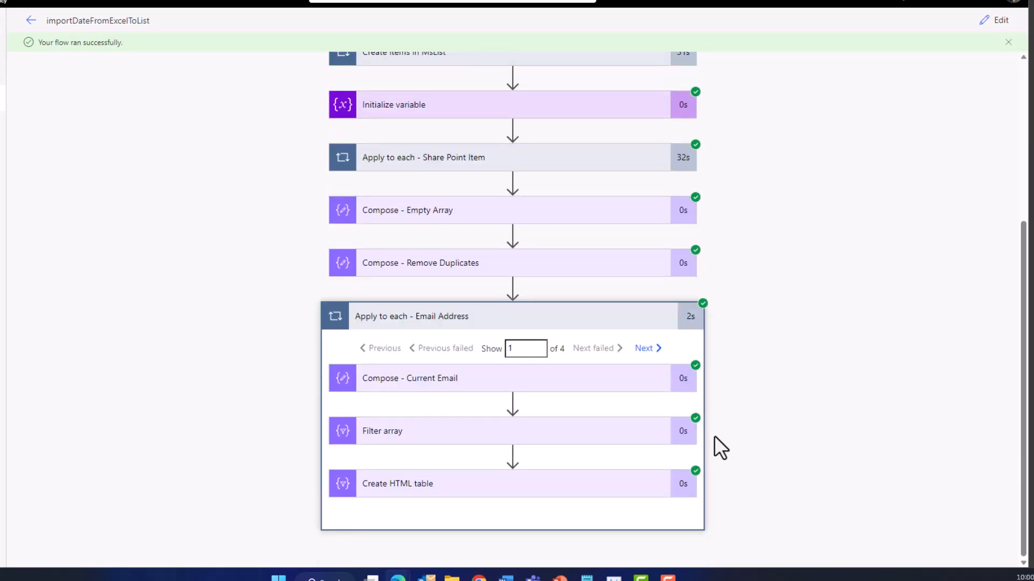
pyautogui.click(644, 480)
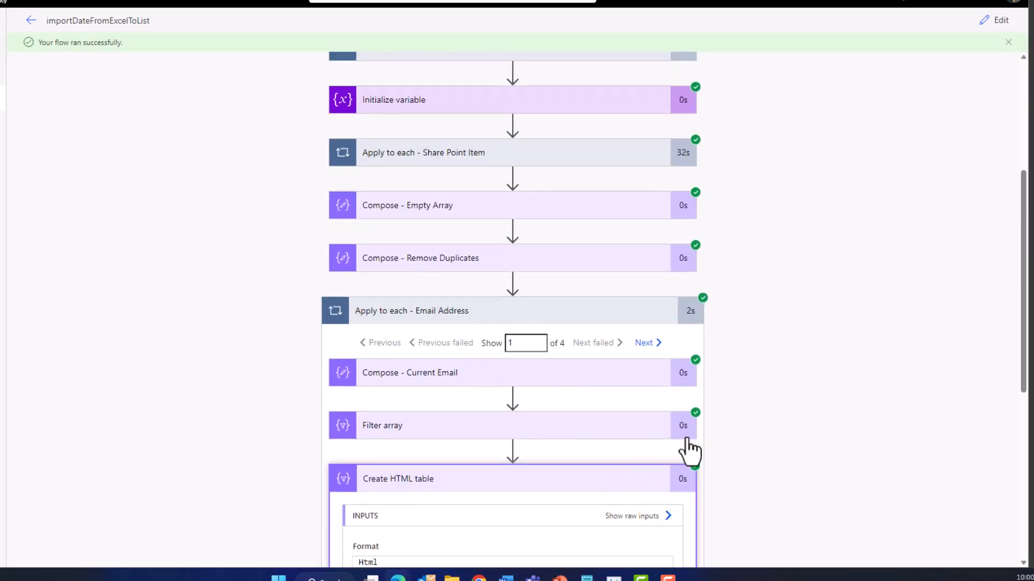
pyautogui.scroll(-7, 690, 451)
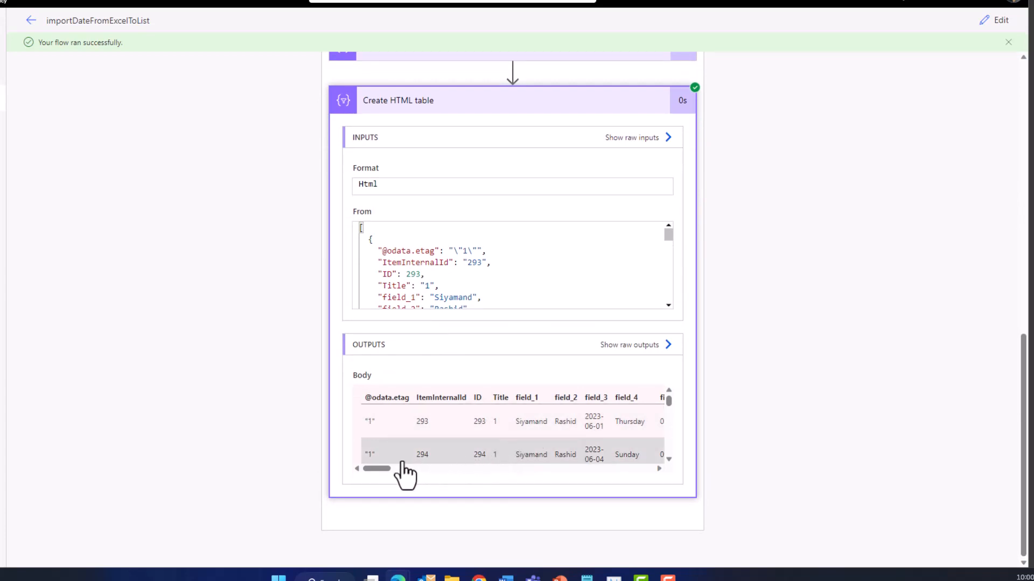
pyautogui.scroll(-3, 490, 444)
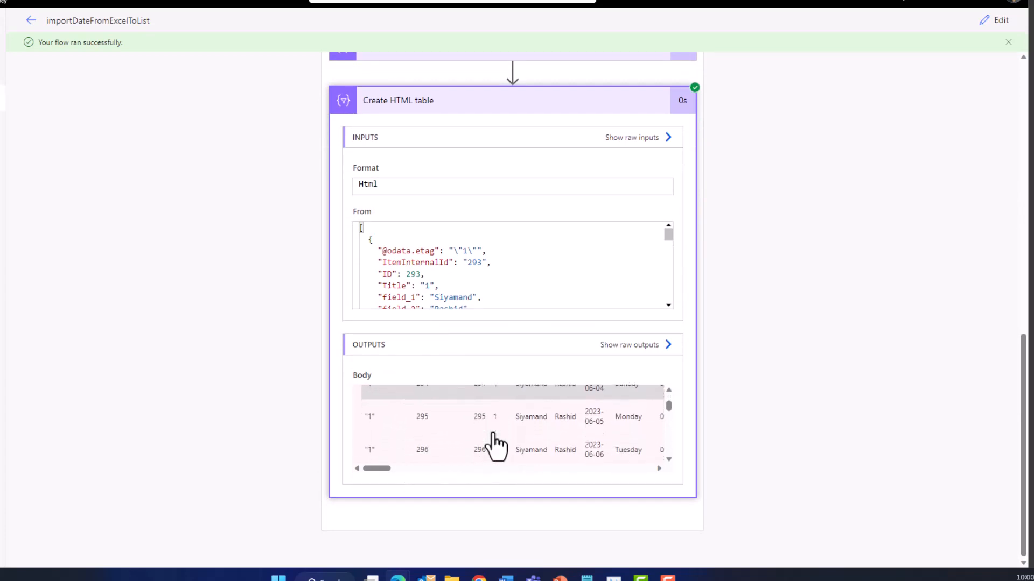
pyautogui.scroll(-5, 492, 446)
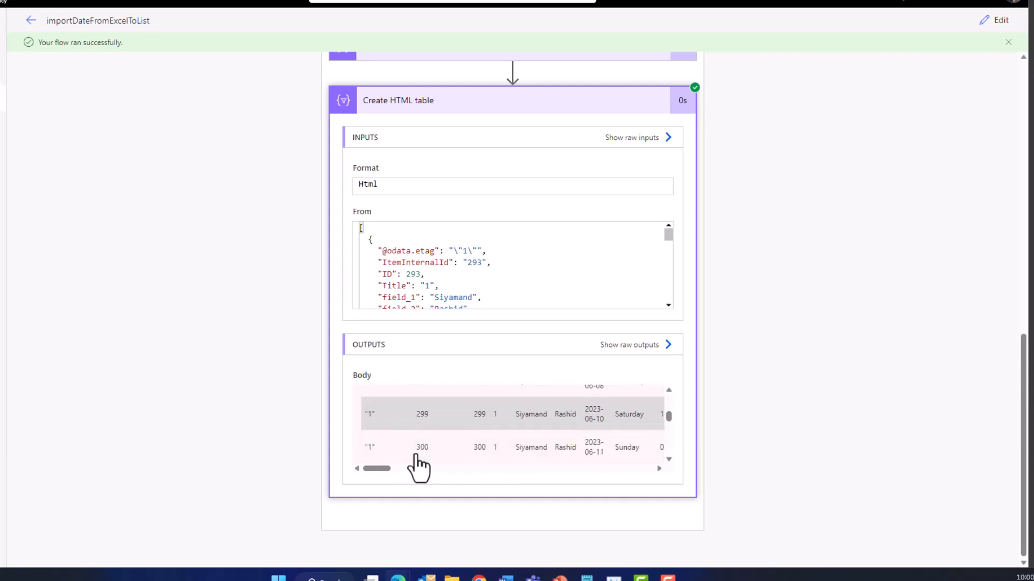
pyautogui.scroll(-1, 537, 428)
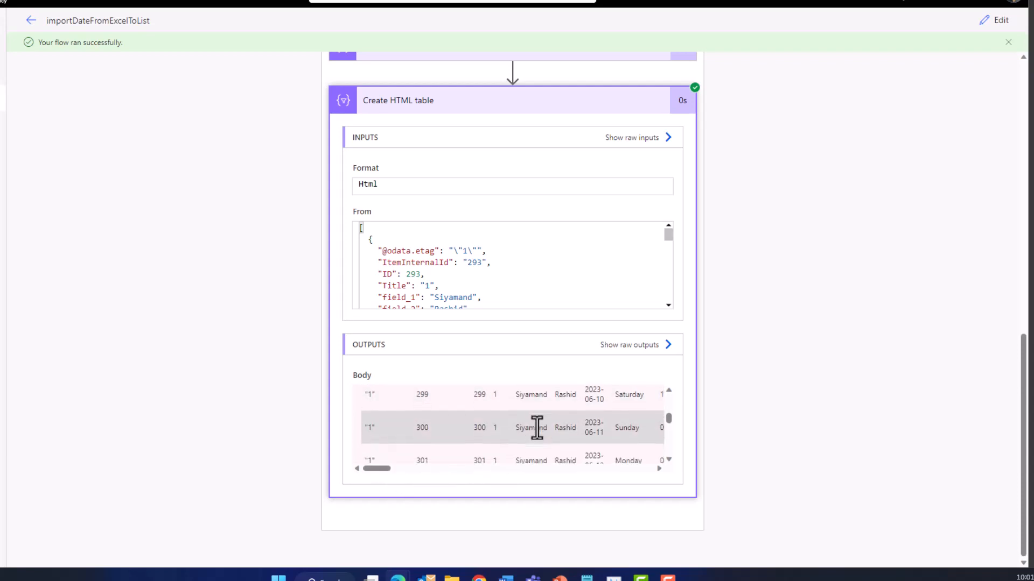
pyautogui.scroll(-10, 536, 428)
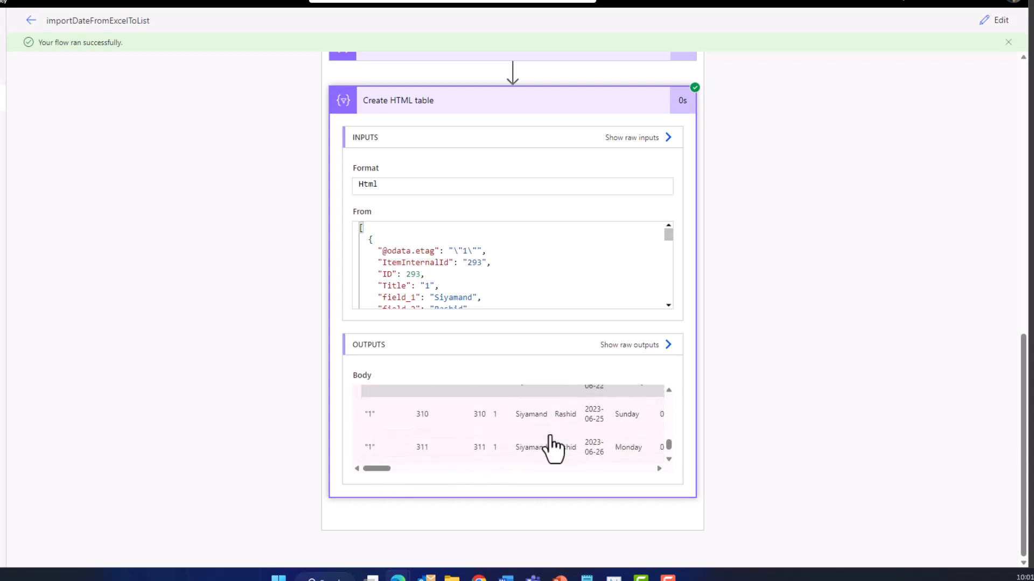
pyautogui.scroll(-1, 552, 442)
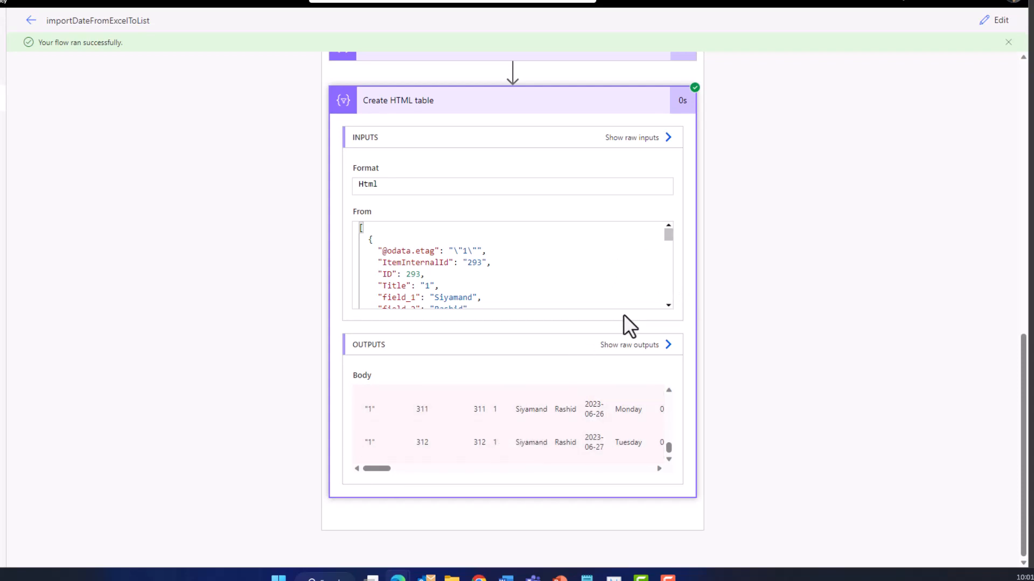
# Inspect the Filter array and Compose - Current Email results, comparing the first and second iterations of the email address loop
pyautogui.scroll(7, 623, 314)
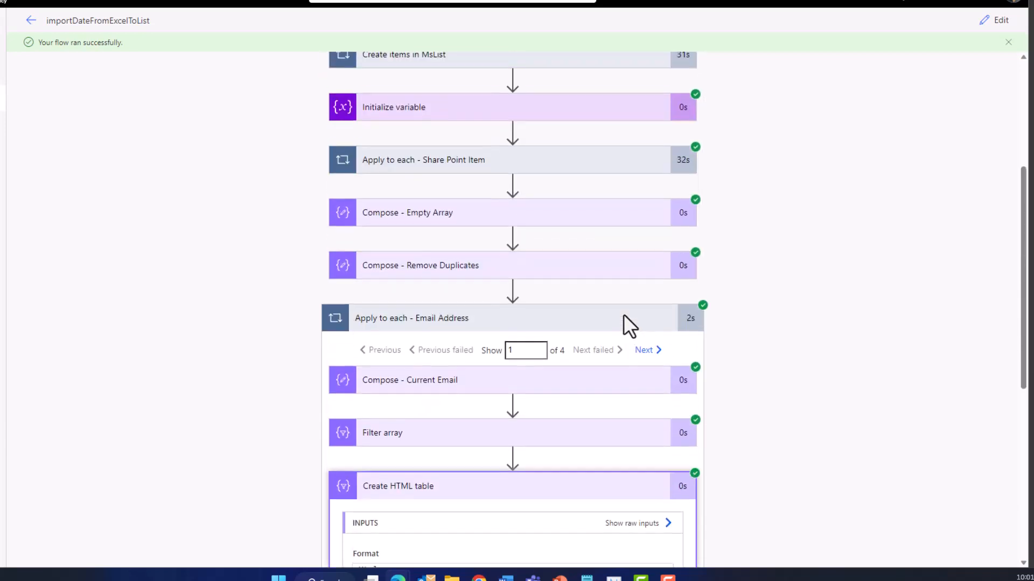
pyautogui.click(557, 445)
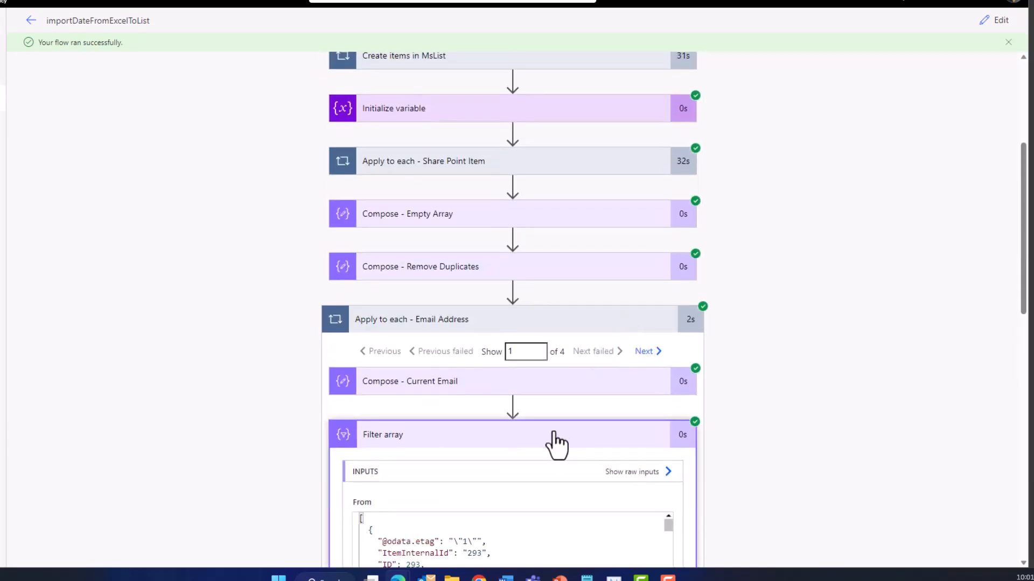
pyautogui.scroll(-3, 557, 445)
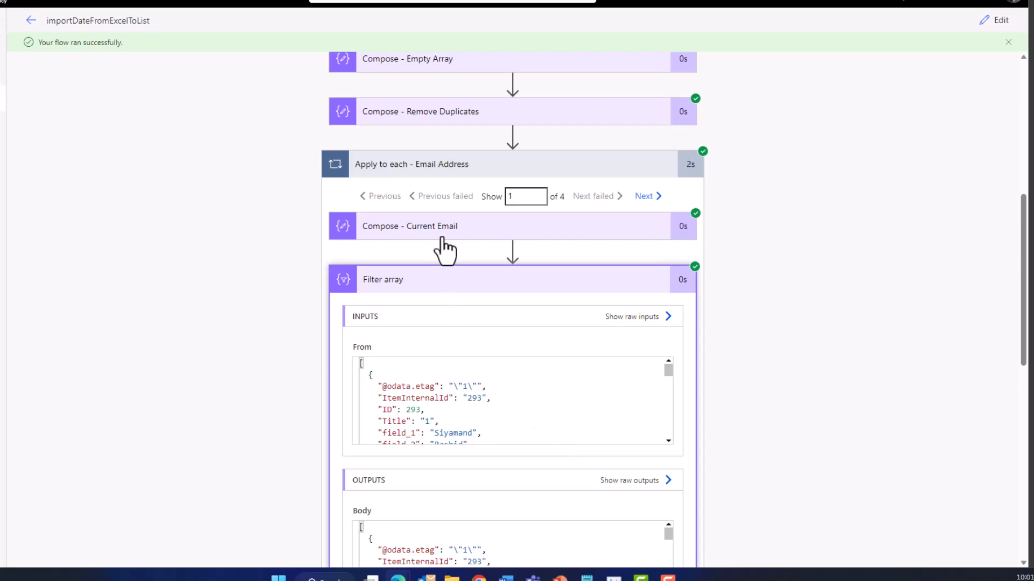
pyautogui.click(443, 237)
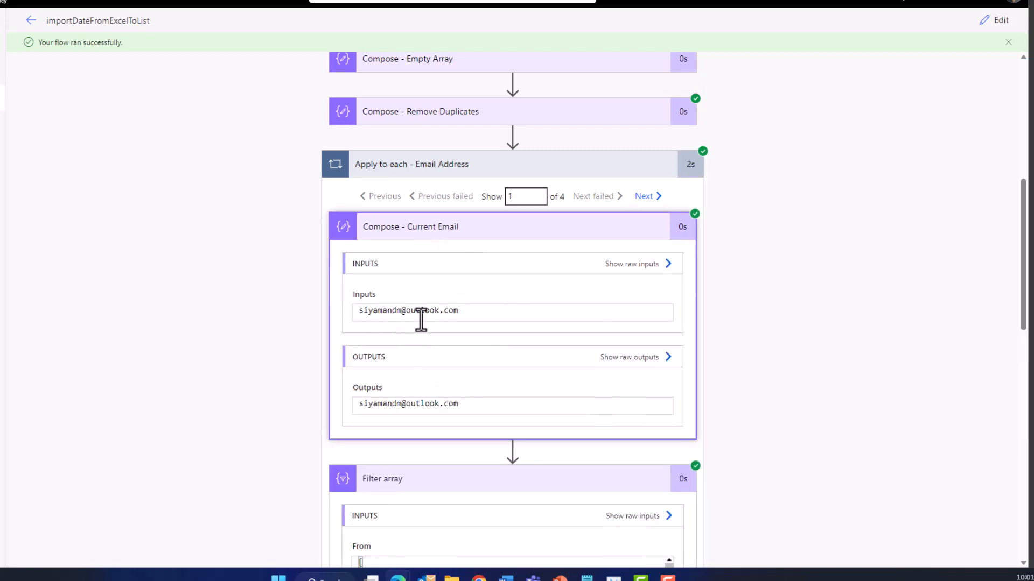
pyautogui.click(642, 197)
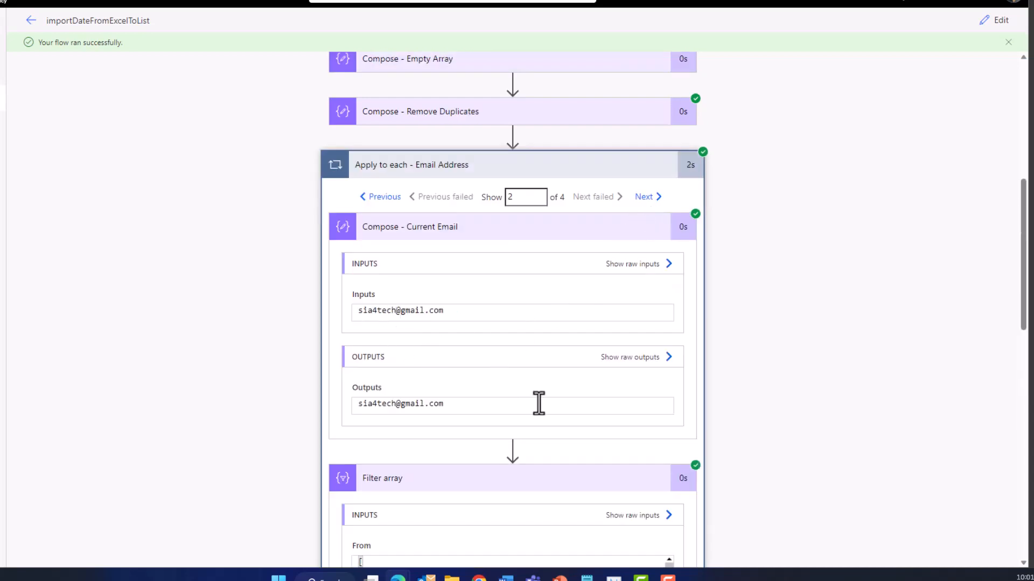
pyautogui.scroll(-15, 699, 447)
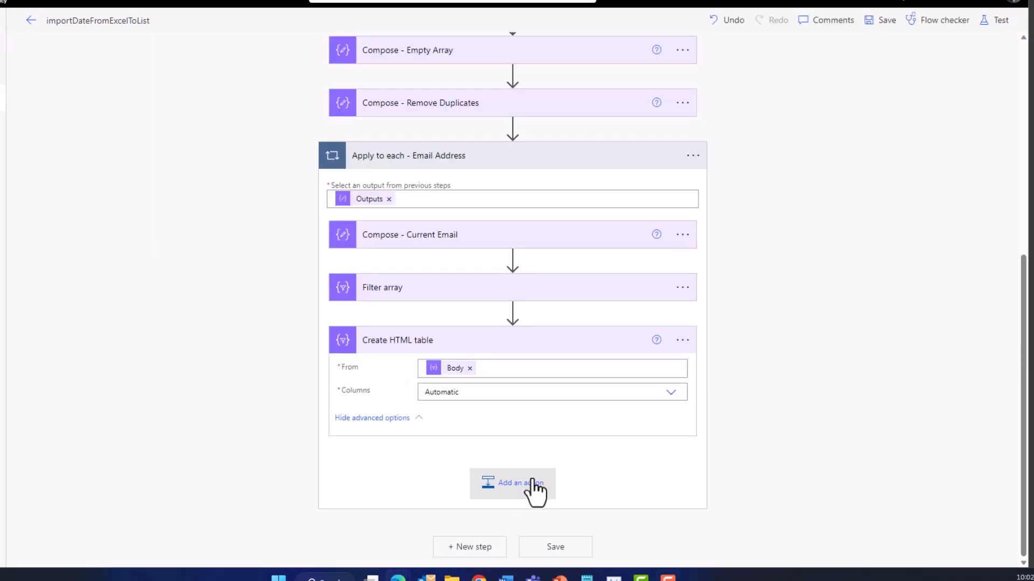
# Add an Office 365 Outlook Send an email (V2) action after Create HTML table inside the email address loop
pyautogui.click(534, 487)
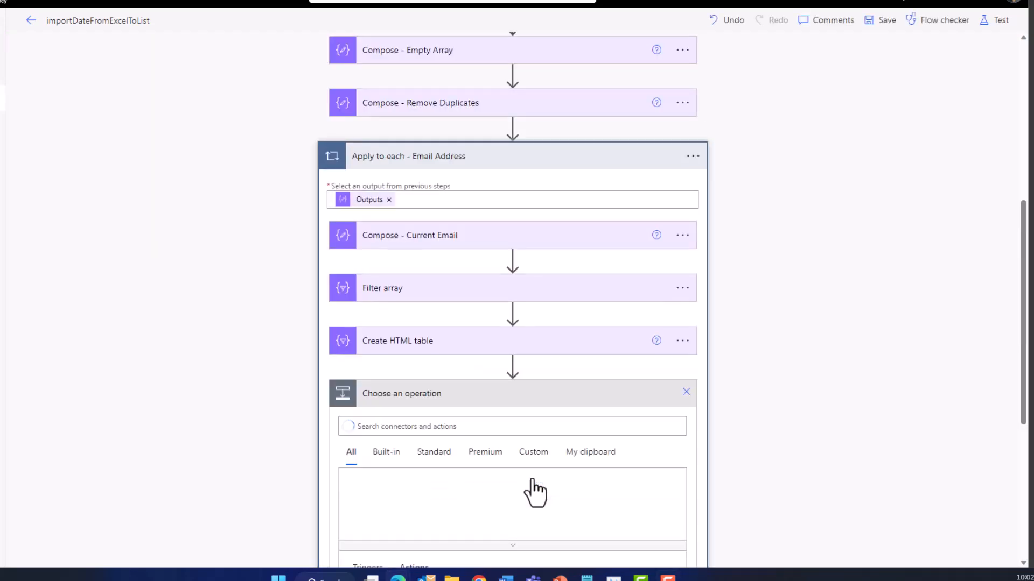
pyautogui.click(443, 424)
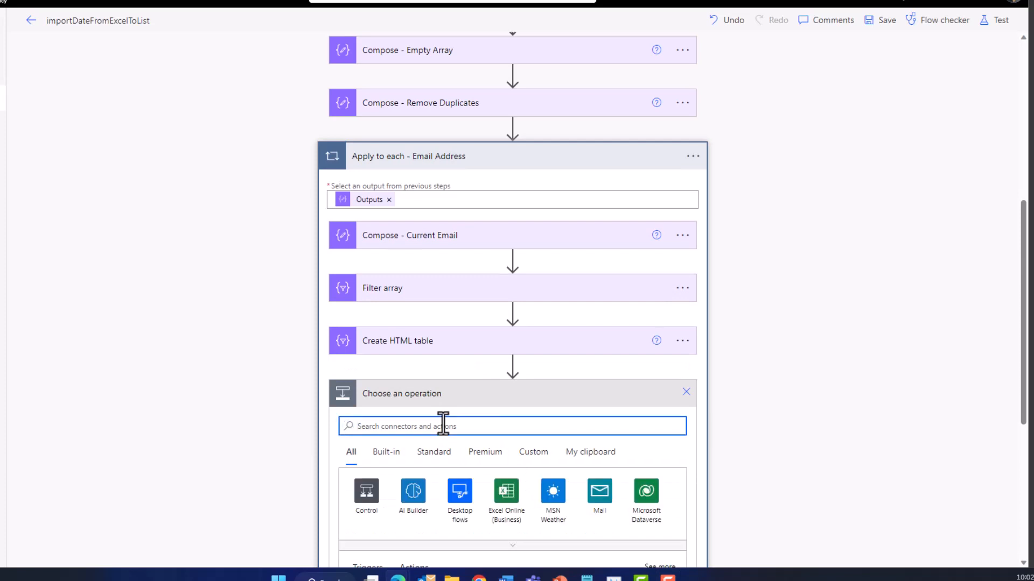
pyautogui.write('send an email')
pyautogui.scroll(-5, 474, 431)
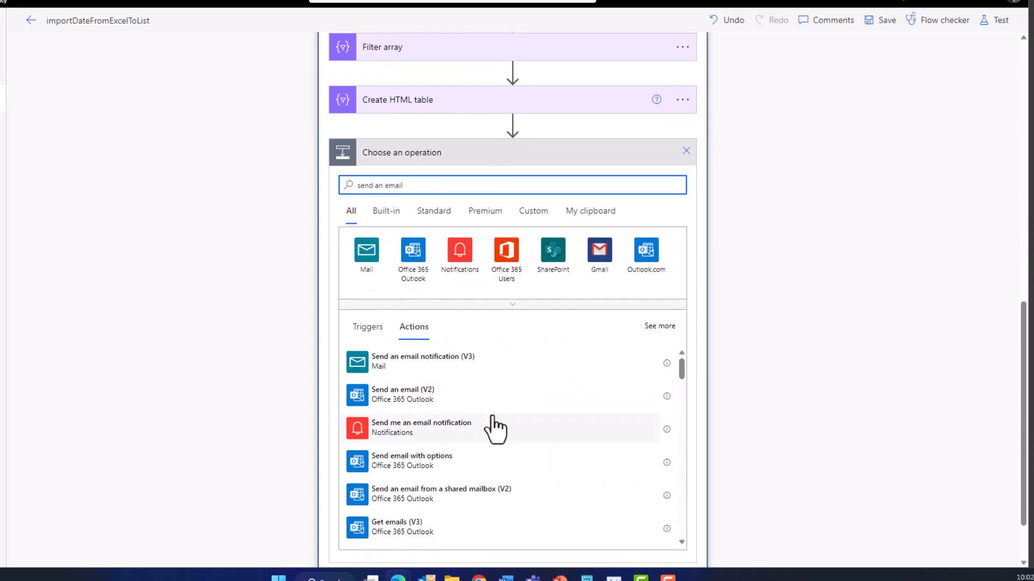
pyautogui.click(448, 396)
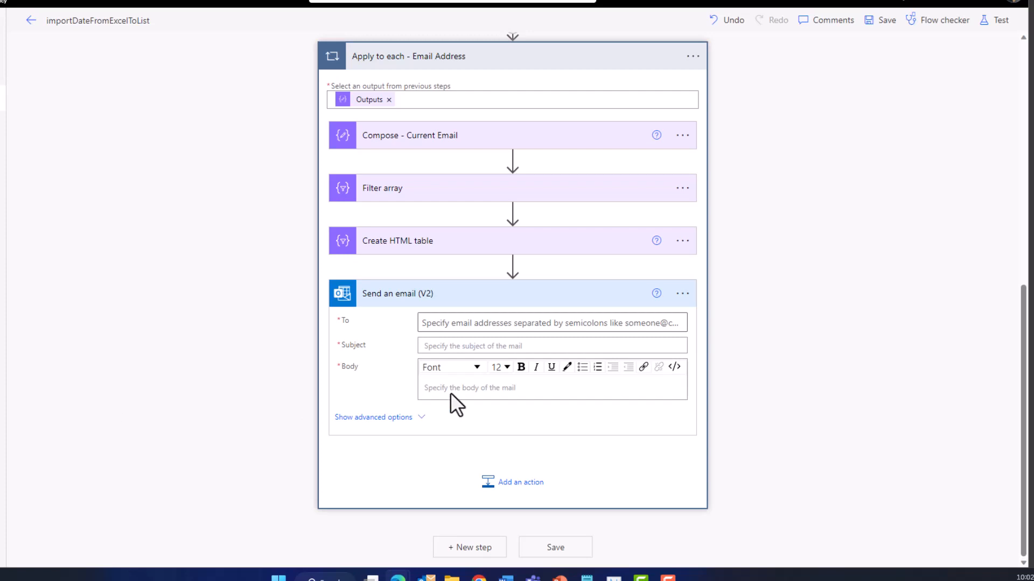
# Set the recipient of Send an email (V2) to the Outputs of Compose - Current Email
pyautogui.click(440, 323)
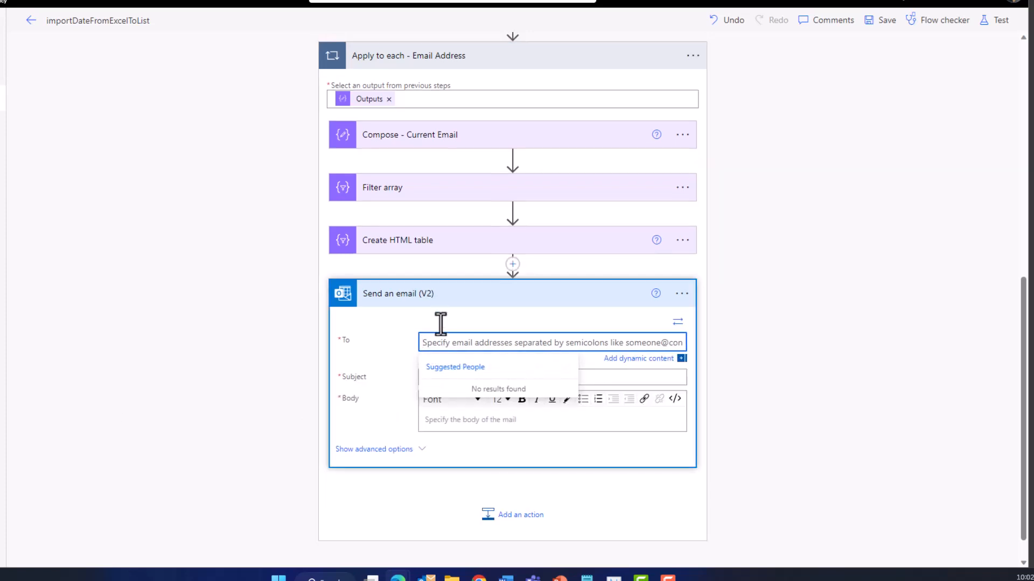
pyautogui.click(634, 359)
pyautogui.click(634, 359)
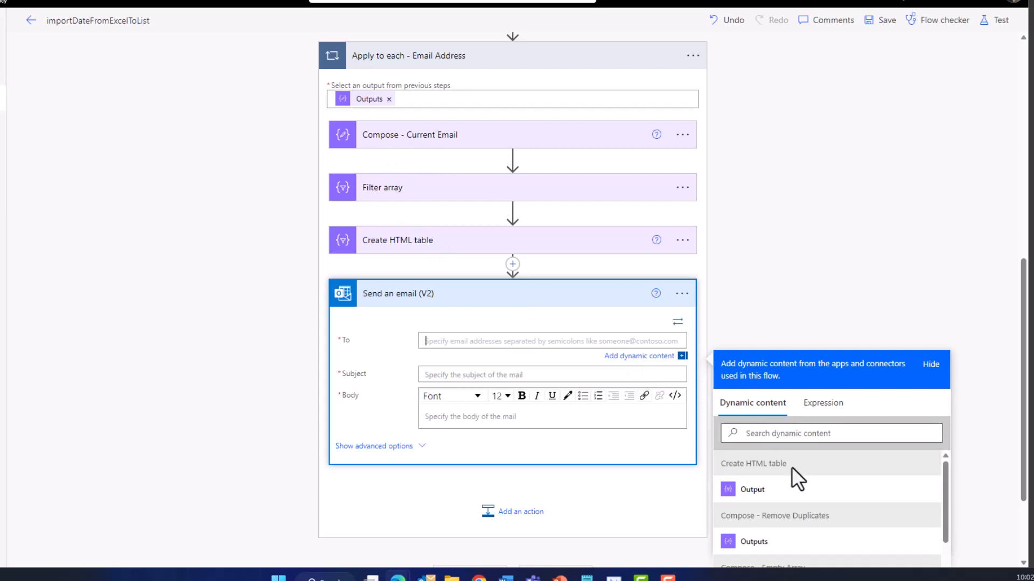
pyautogui.scroll(-3, 845, 527)
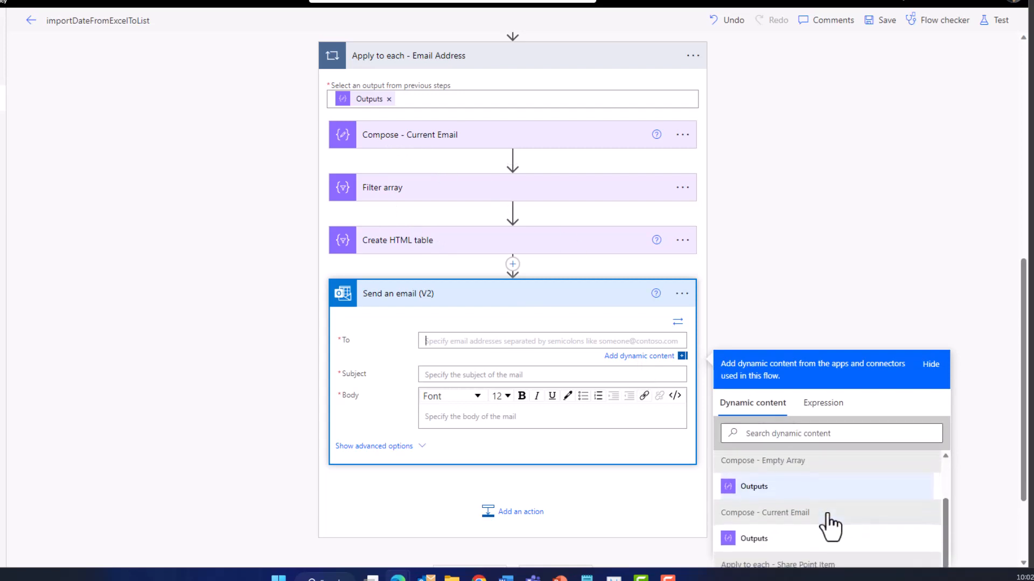
pyautogui.click(751, 540)
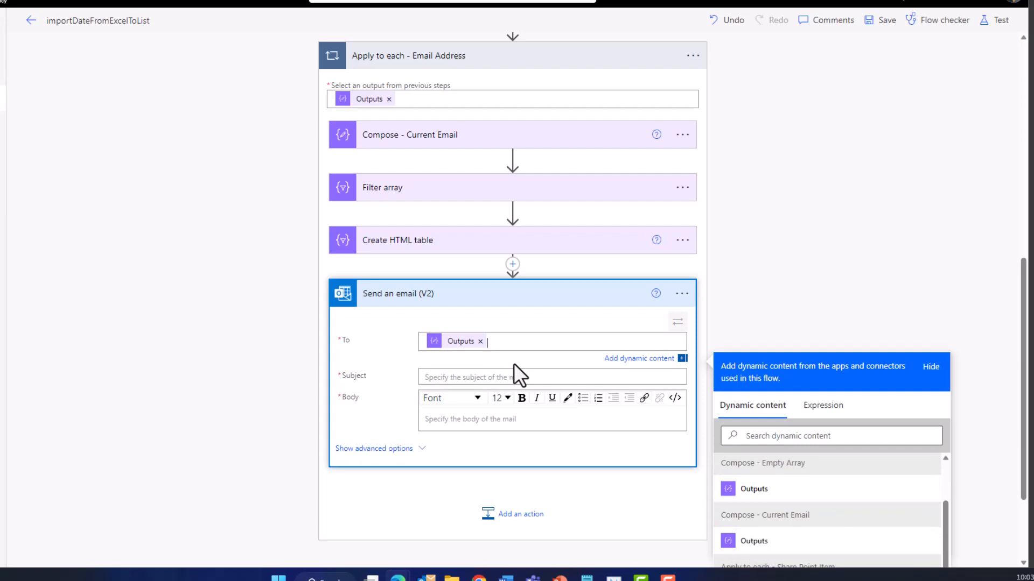
# Set the email subject to "Attendance Sheet" and the body to "below is your attendance records" followed by the Create HTML table Output
pyautogui.click(517, 376)
pyautogui.write('Attendance Sheet')
pyautogui.click(466, 436)
pyautogui.write('below is your a')
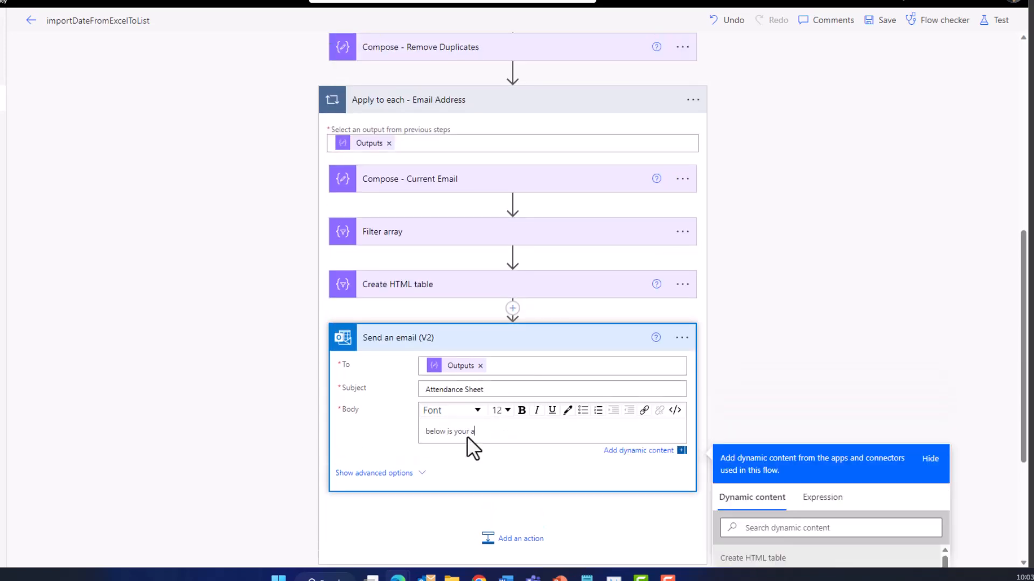
pyautogui.write('ttendance records')
pyautogui.press('Return')
pyautogui.scroll(-2, 829, 398)
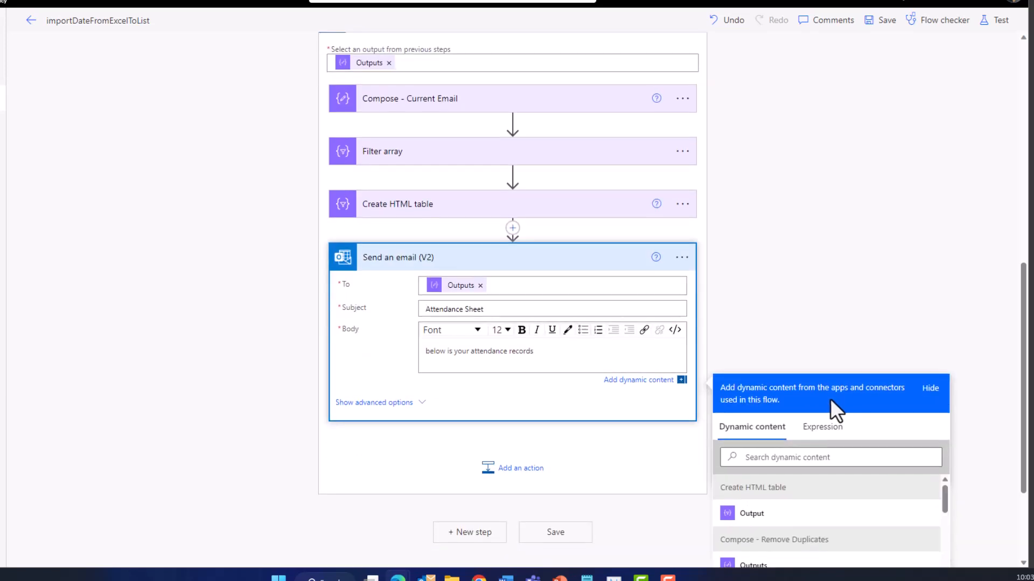
pyautogui.click(754, 514)
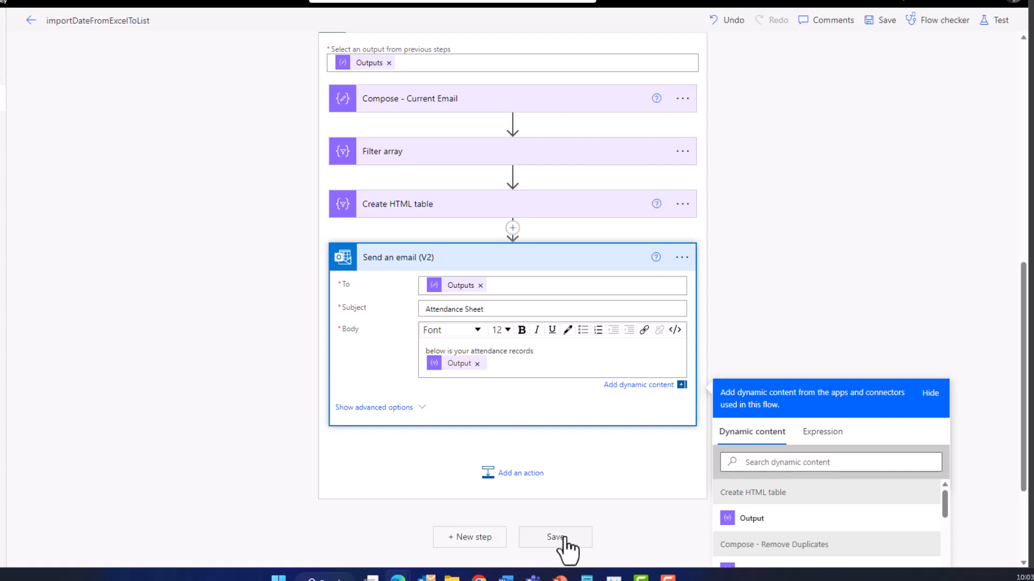
# Save the flow with its email action and run a manual test
pyautogui.click(562, 538)
pyautogui.click(997, 20)
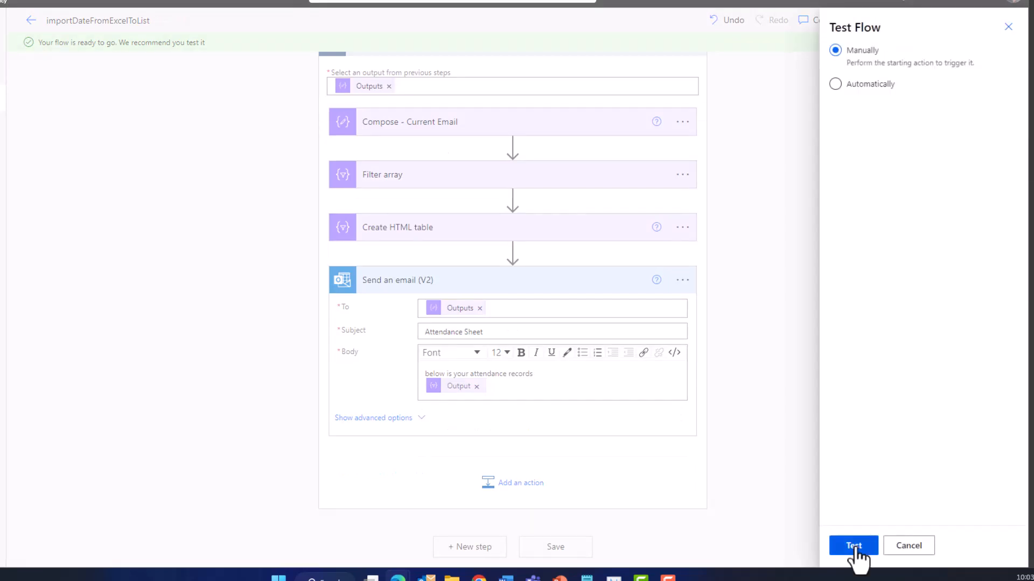
pyautogui.click(855, 545)
pyautogui.click(853, 546)
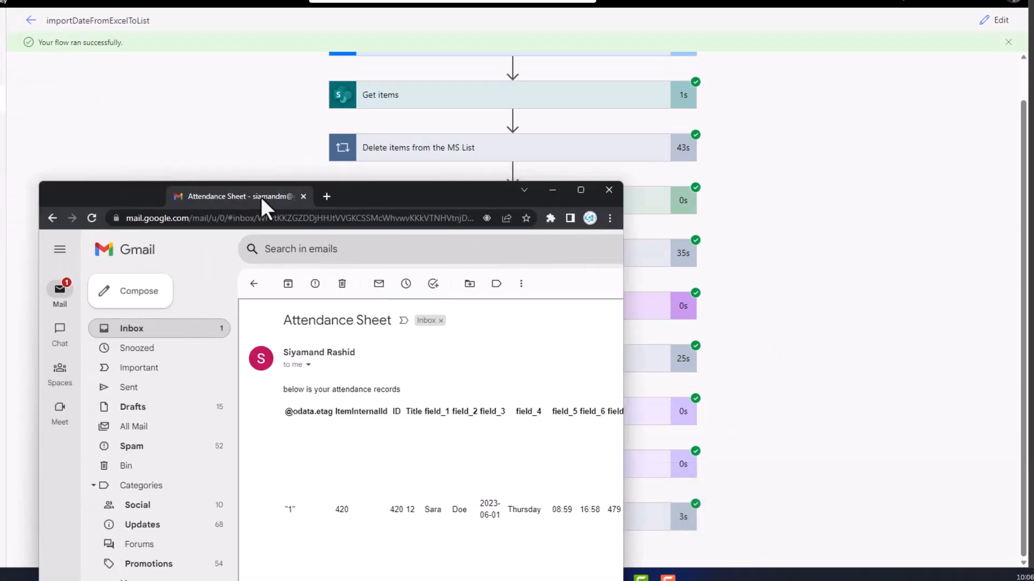
# Review the attendance table in the received Attendance Sheet email in Gmail
pyautogui.moveTo(261, 198); pyautogui.dragTo(324, 89)
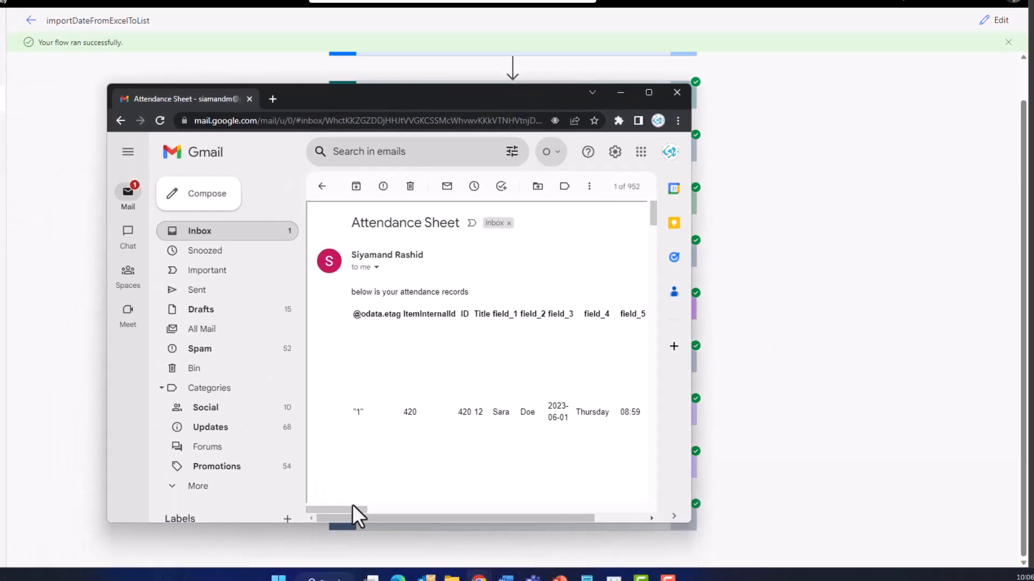
pyautogui.moveTo(352, 505); pyautogui.dragTo(350, 483)
pyautogui.scroll(-10, 557, 339)
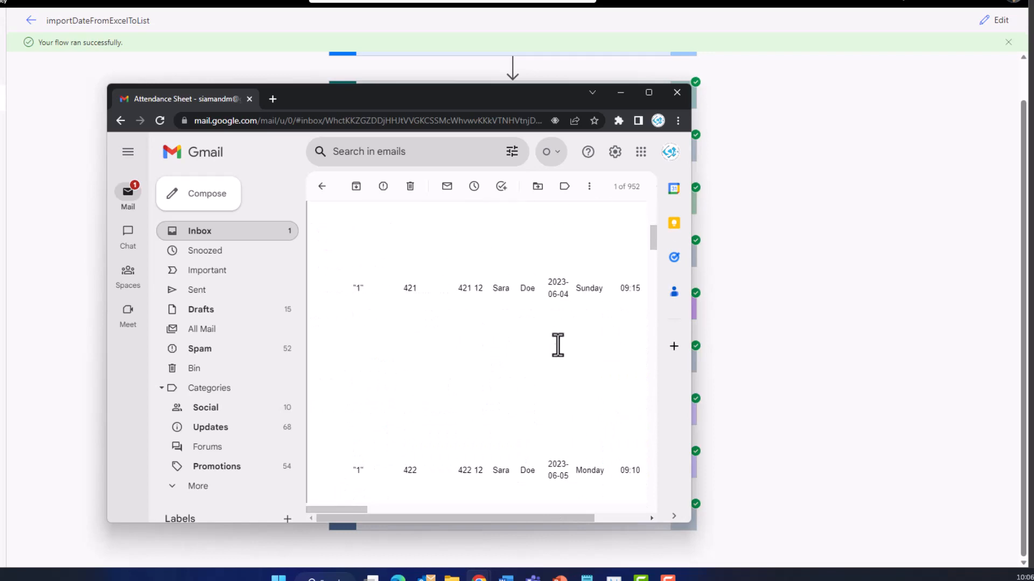
pyautogui.scroll(10, 558, 344)
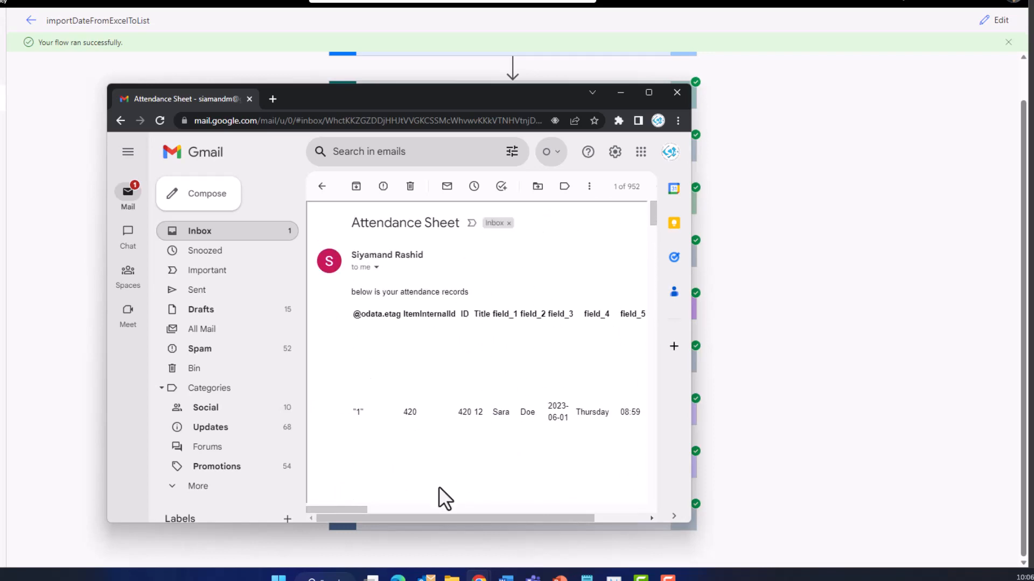
# Leave the Gmail message, reopen the flow for editing and set the Create HTML table columns to Custom
pyautogui.moveTo(451, 291); pyautogui.dragTo(413, 292)
pyautogui.moveTo(562, 92); pyautogui.dragTo(0, 175)
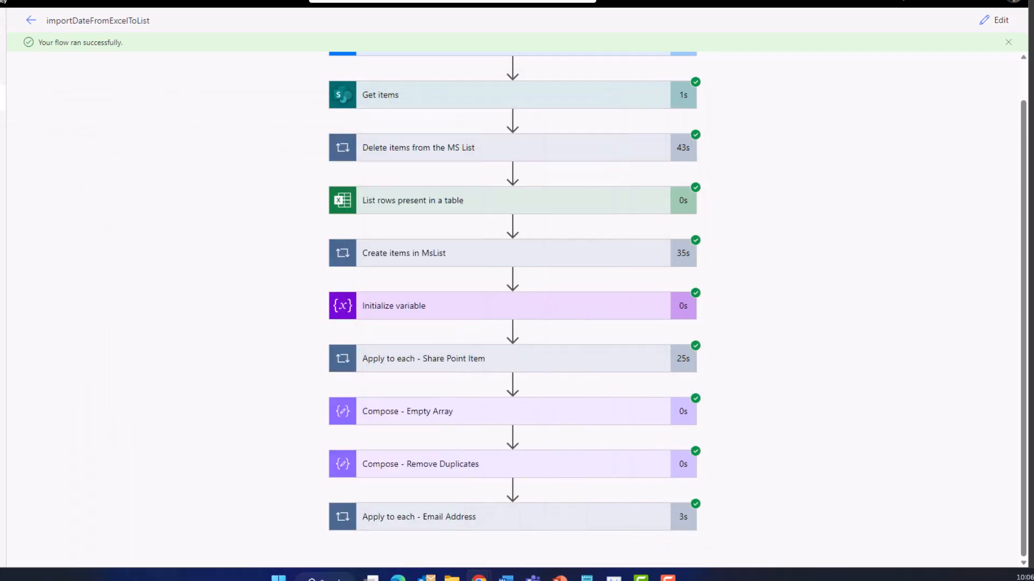
pyautogui.click(996, 21)
pyautogui.scroll(-6, 783, 334)
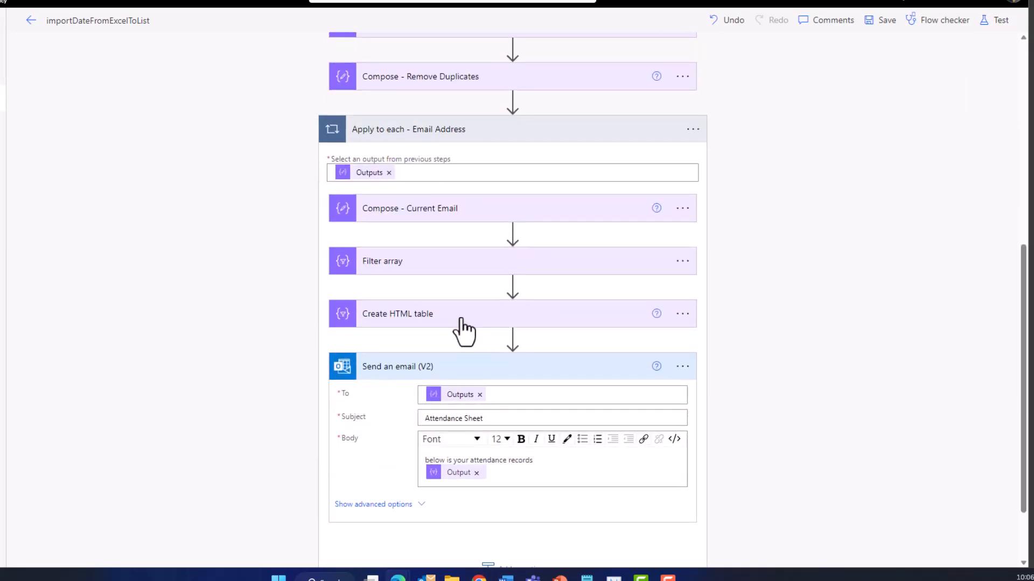
pyautogui.click(461, 320)
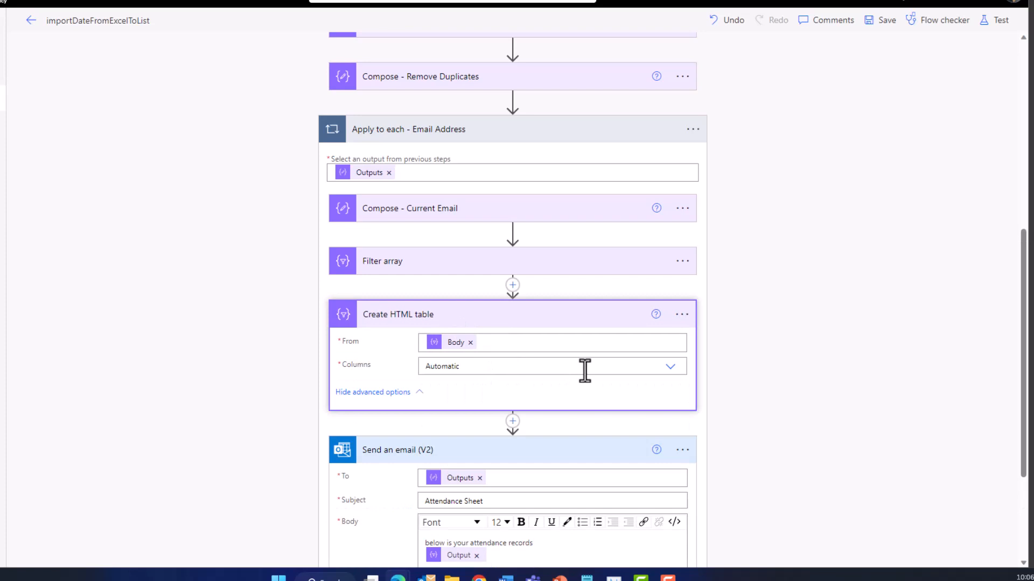
pyautogui.click(619, 366)
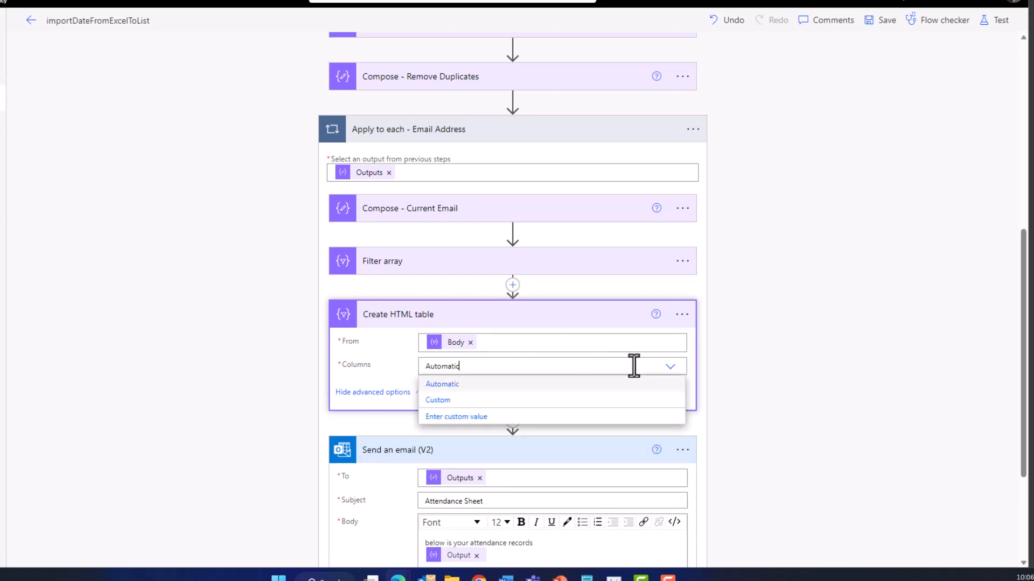
pyautogui.click(468, 402)
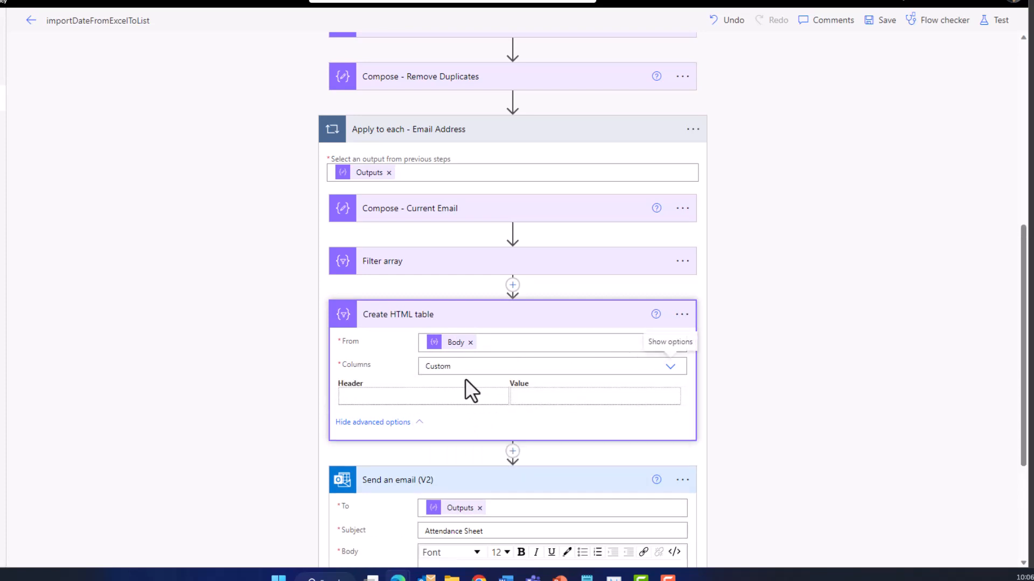
# Enter FirstName as the first custom column header in Create HTML table and start its value
pyautogui.click(428, 398)
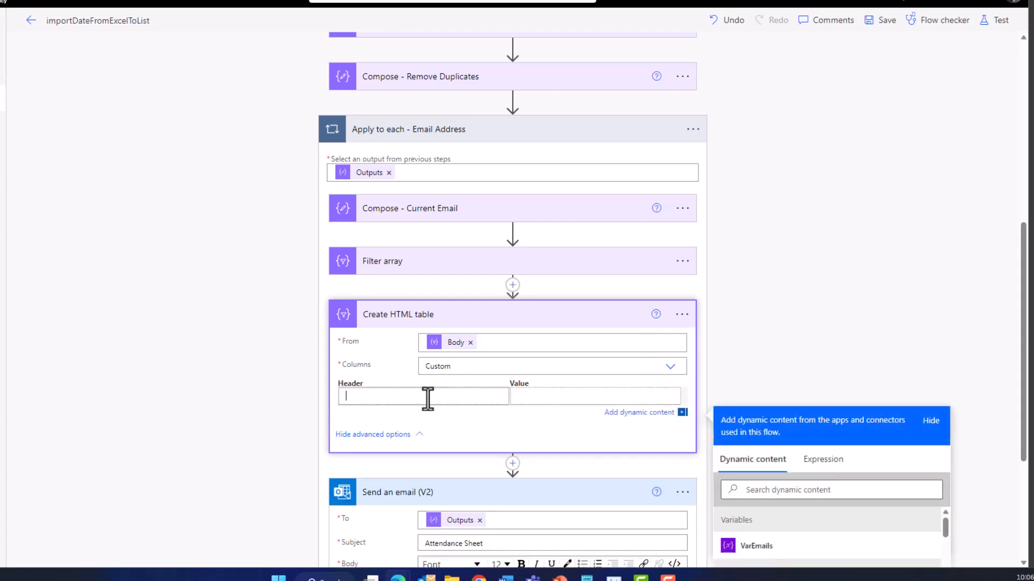
pyautogui.write('First')
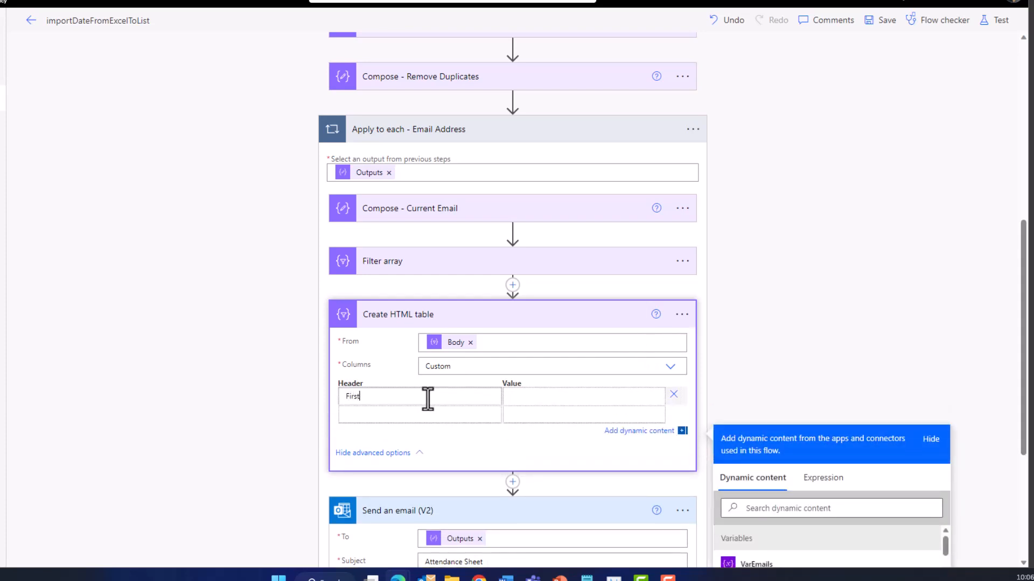
pyautogui.write('Name')
pyautogui.click(521, 396)
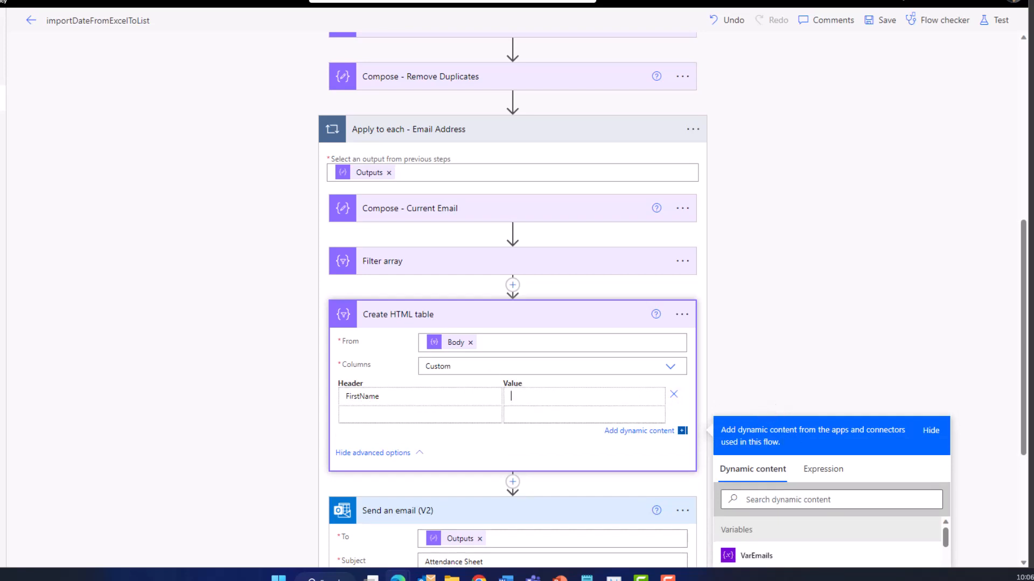
pyautogui.scroll(-1, 494, 376)
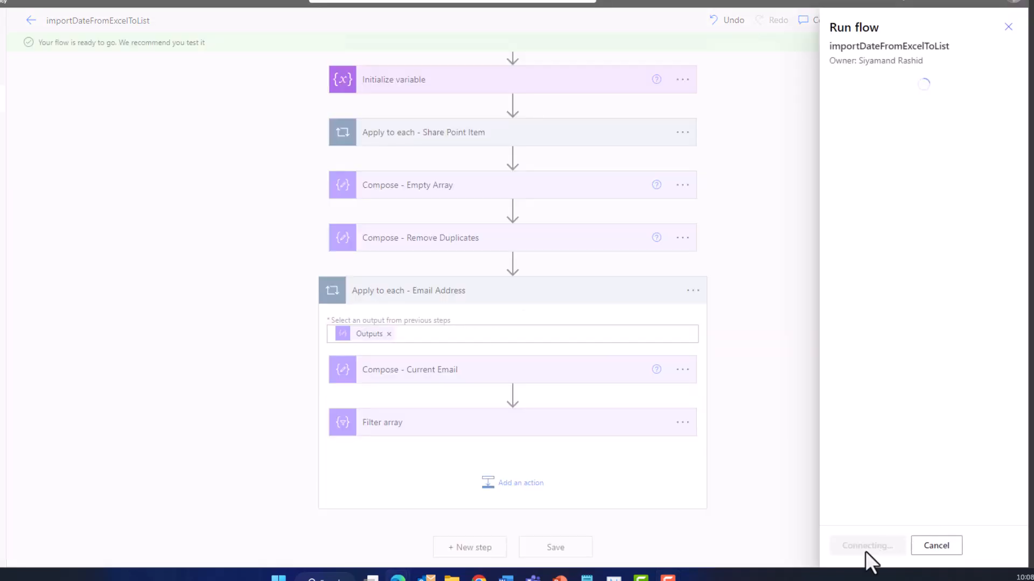
# Run the flow and open the raw inputs of the first Create item action in Create items in MsList
pyautogui.click(863, 548)
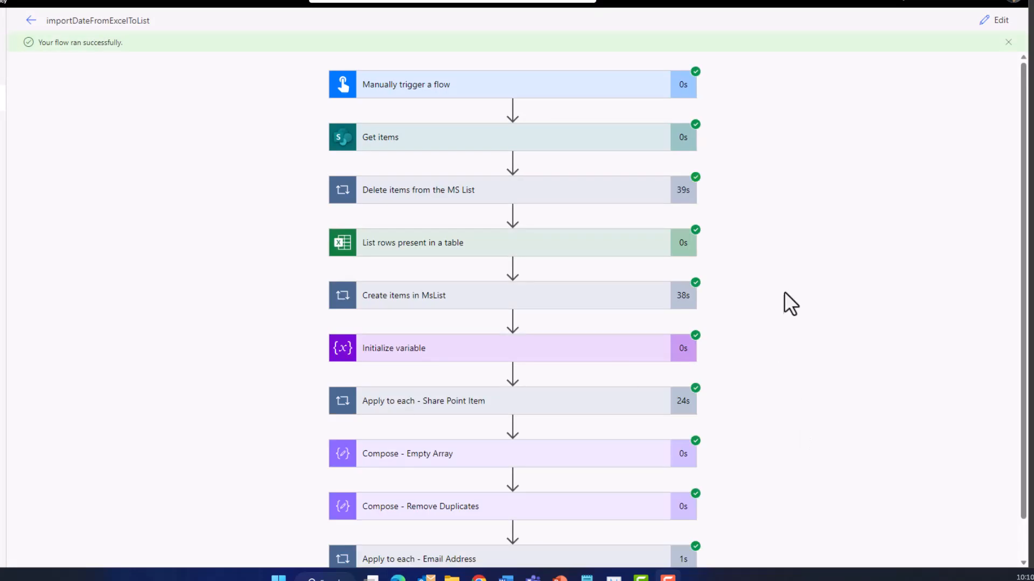
pyautogui.scroll(-1, 784, 294)
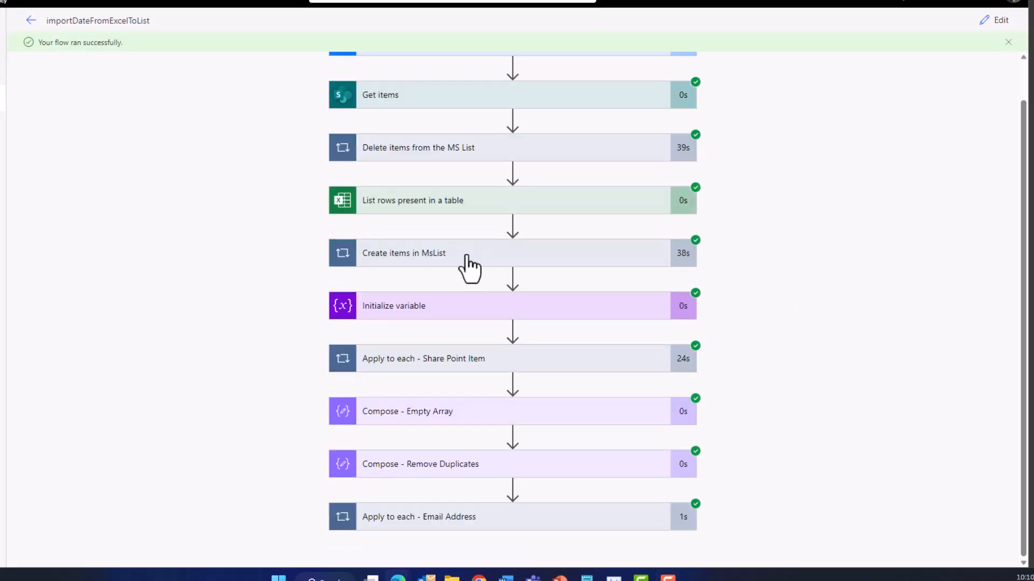
pyautogui.click(467, 256)
pyautogui.click(594, 335)
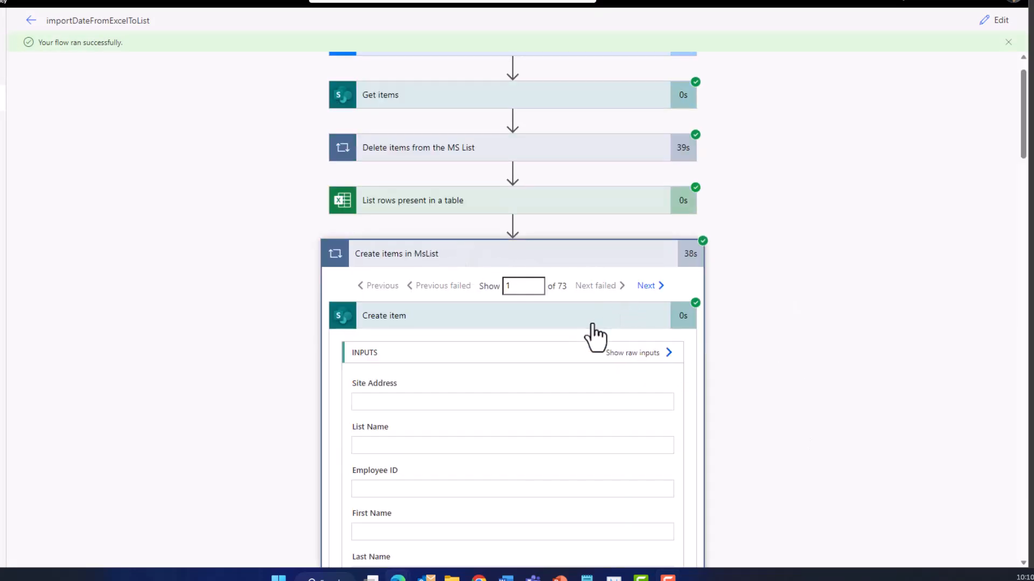
pyautogui.scroll(-3, 593, 414)
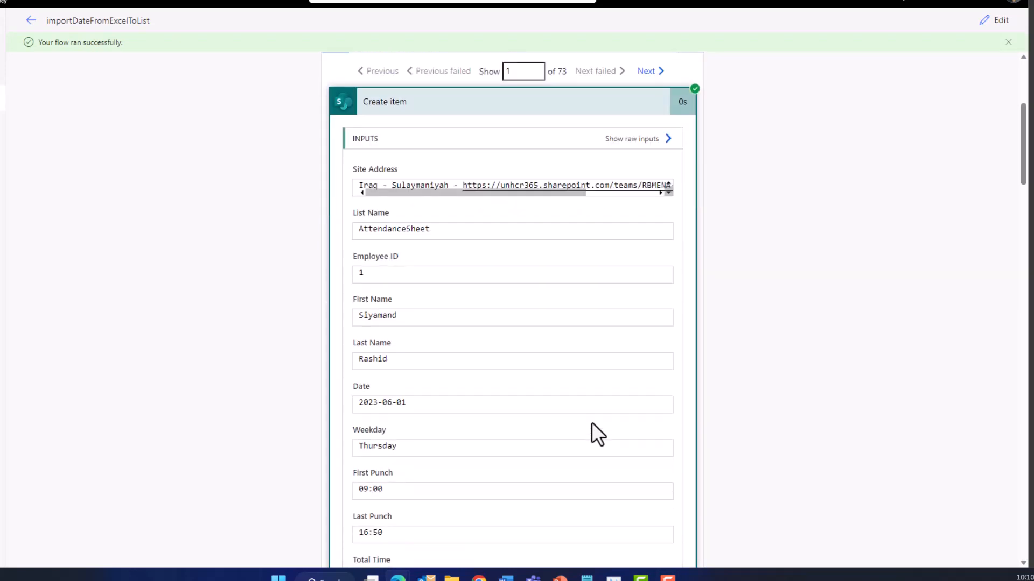
pyautogui.scroll(2, 591, 422)
pyautogui.click(639, 277)
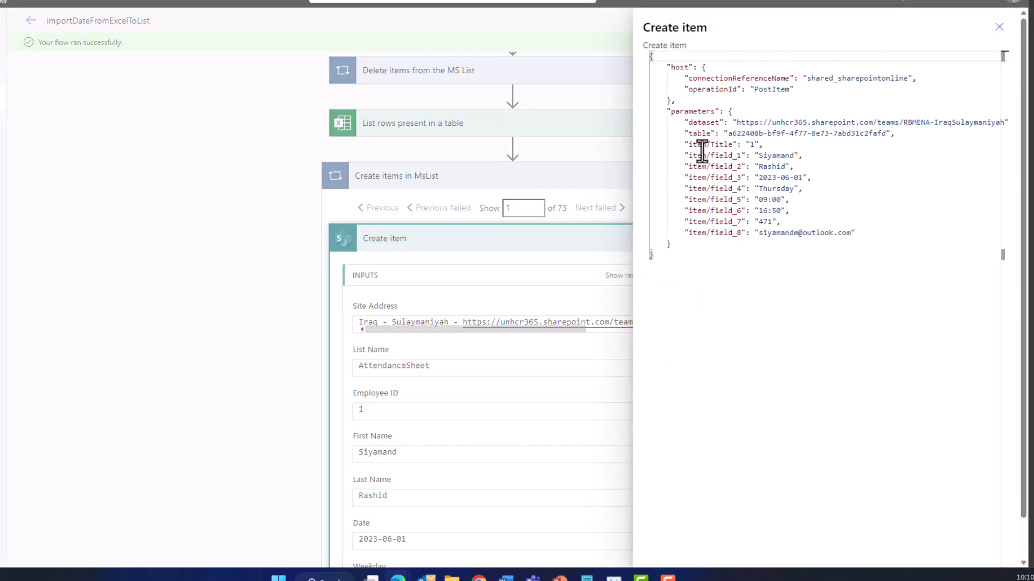
# Examine the internal field names in the Create item raw inputs to see which list column each one represents
pyautogui.moveTo(684, 123); pyautogui.dragTo(855, 241)
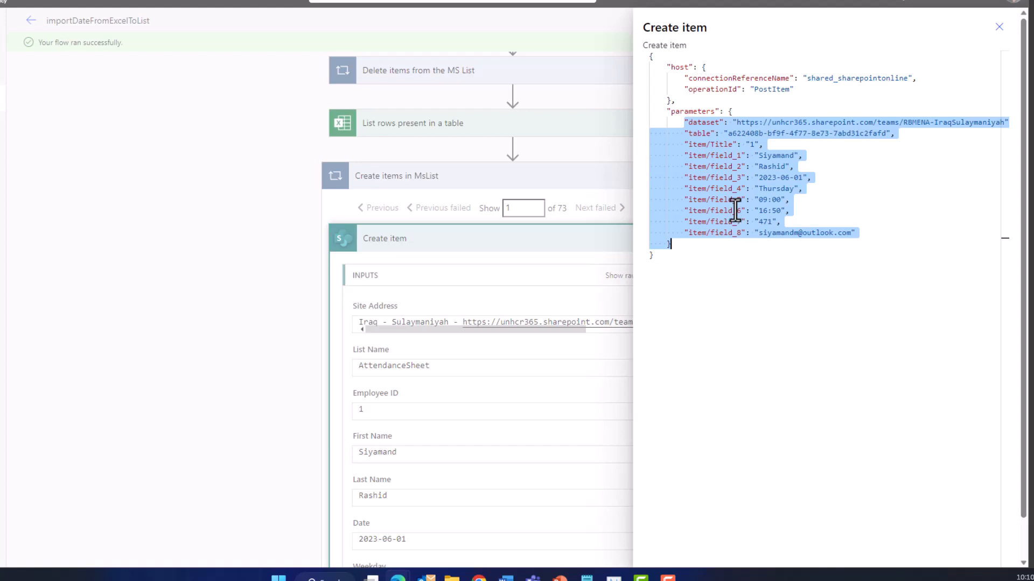
pyautogui.click(799, 150)
pyautogui.click(795, 156)
pyautogui.click(732, 155)
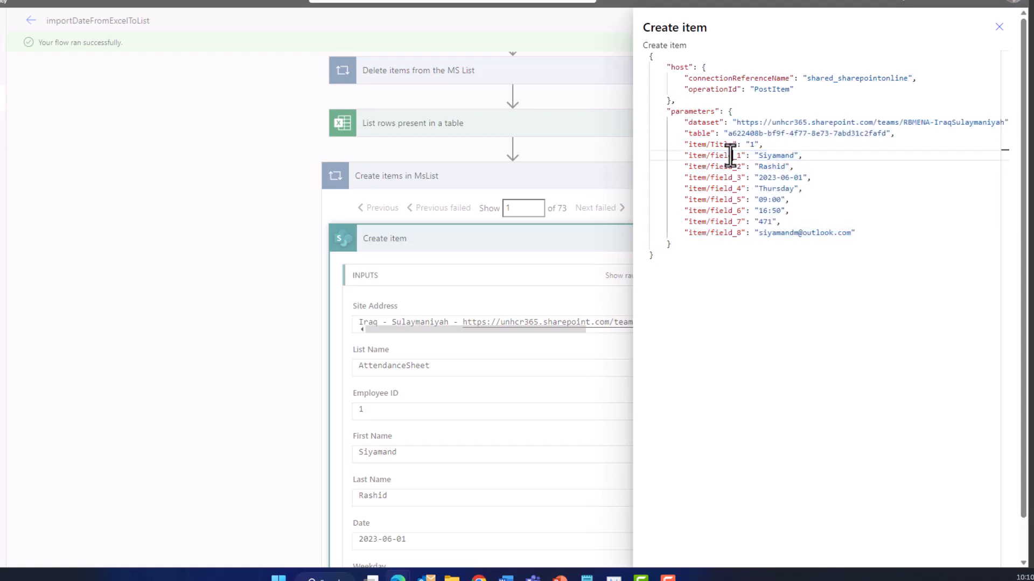
pyautogui.moveTo(713, 155); pyautogui.dragTo(742, 167)
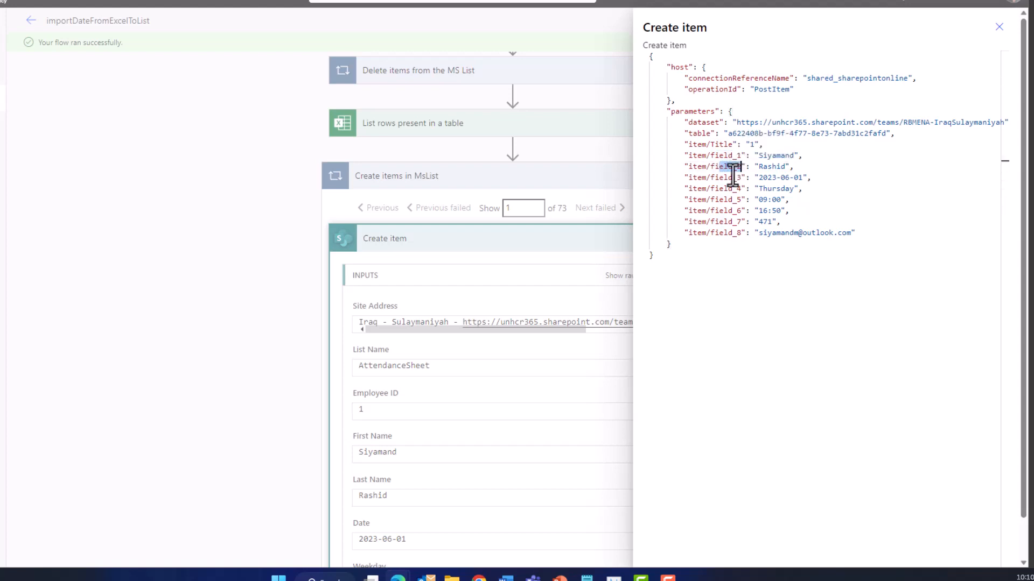
pyautogui.moveTo(729, 177); pyautogui.dragTo(741, 177)
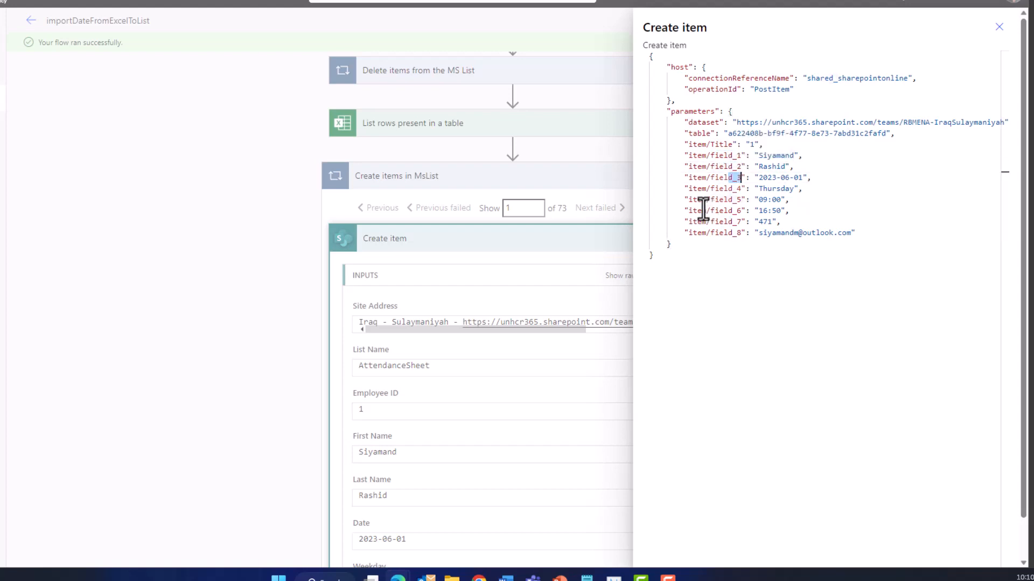
pyautogui.click(998, 27)
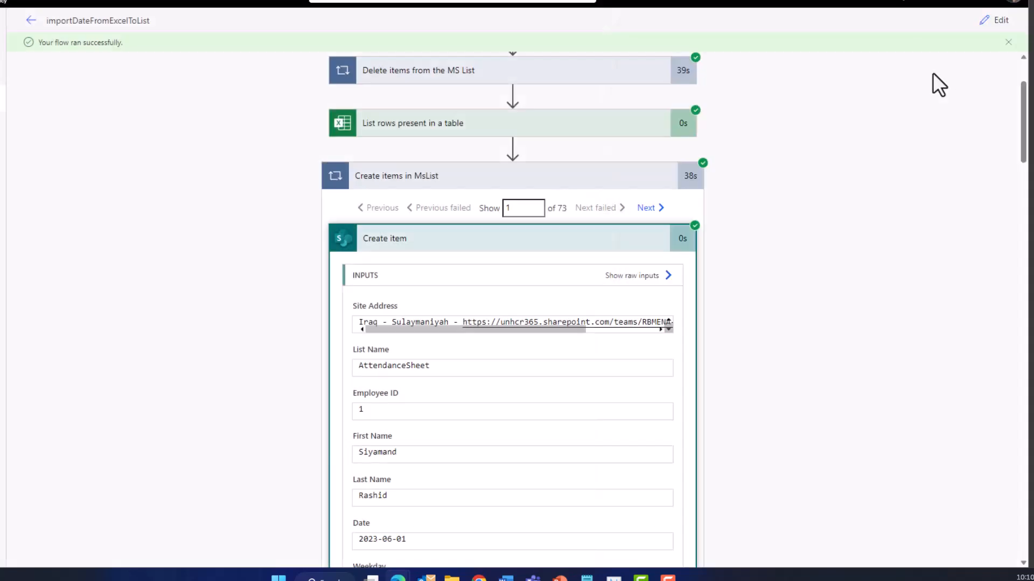
# Return to editing the flow and switch the columns of Create HTML table from Automatic to Custom
pyautogui.click(995, 23)
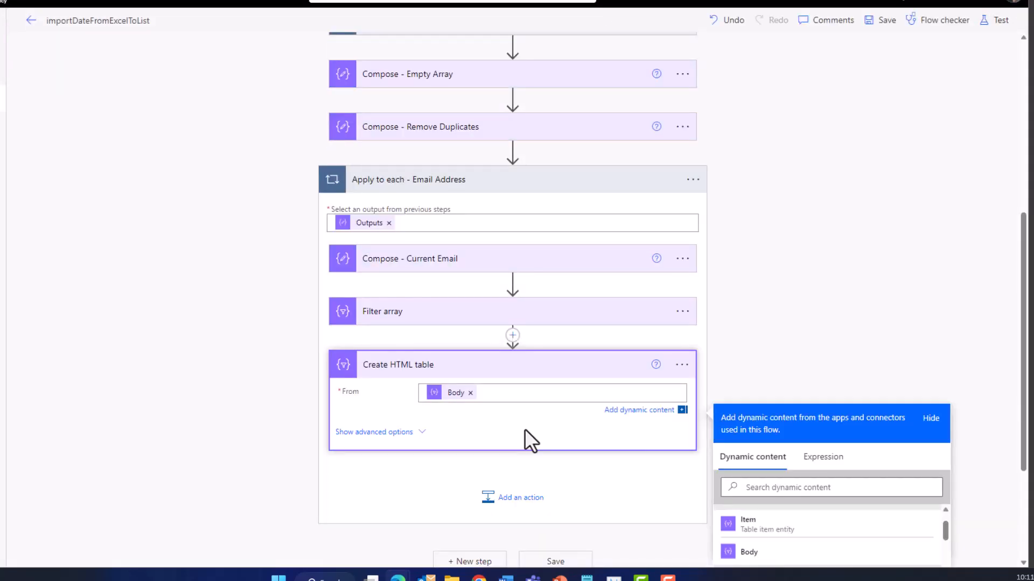
pyautogui.click(413, 435)
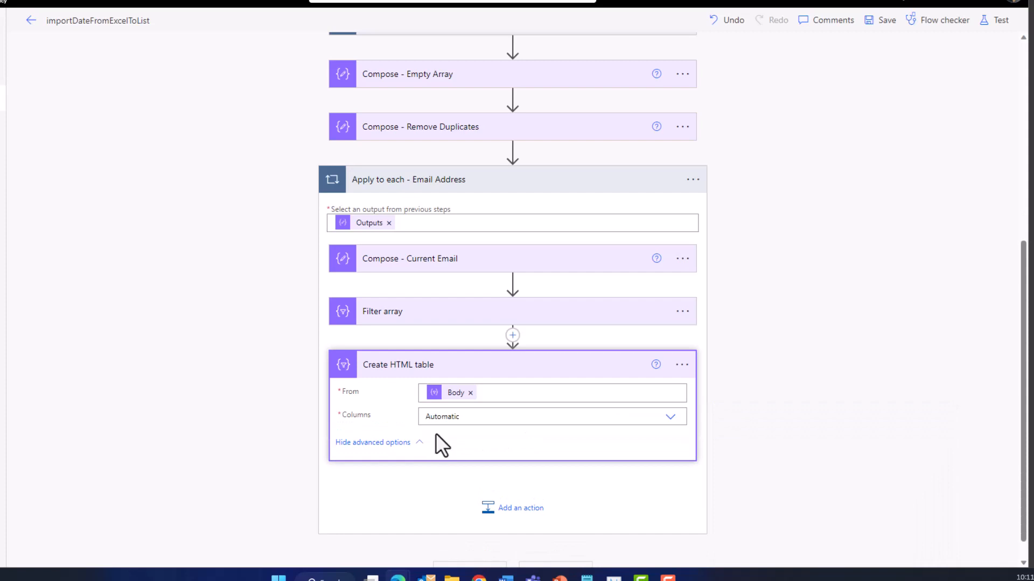
pyautogui.click(463, 417)
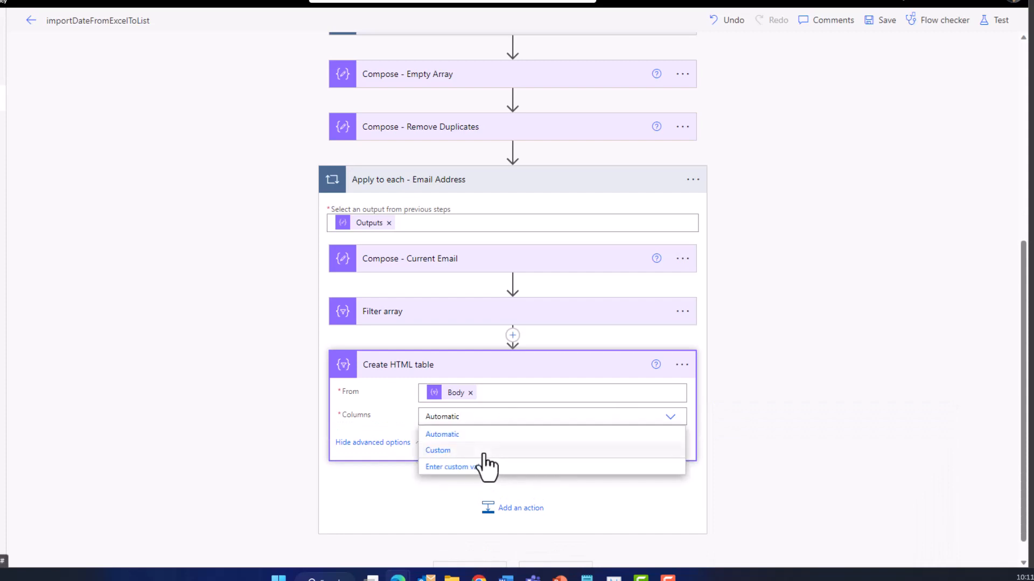
pyautogui.click(483, 452)
# Enter FirstName as the header of the first custom column in Create HTML table
pyautogui.click(375, 449)
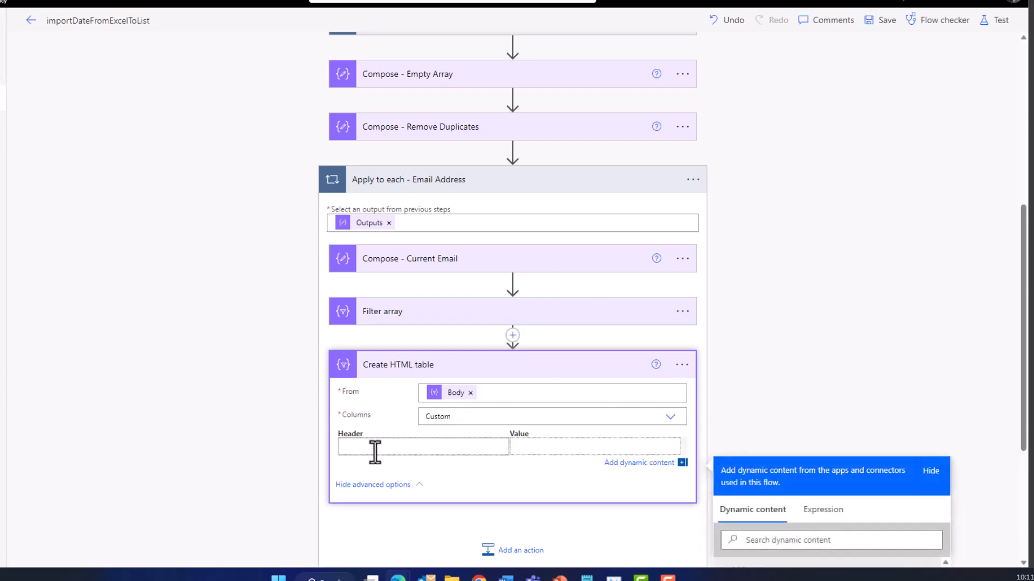
pyautogui.write('First')
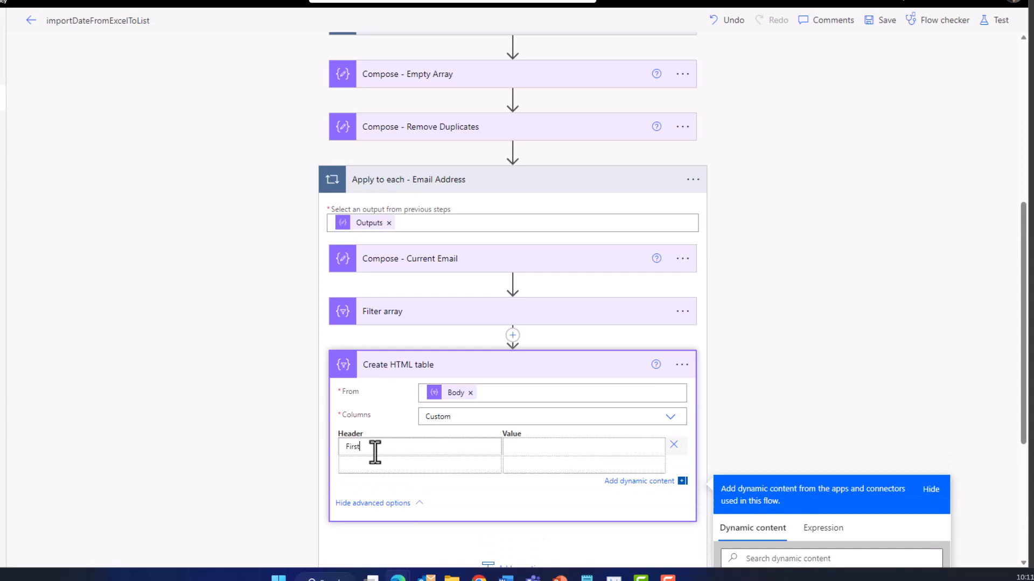
pyautogui.write('Name')
pyautogui.press('Tab')
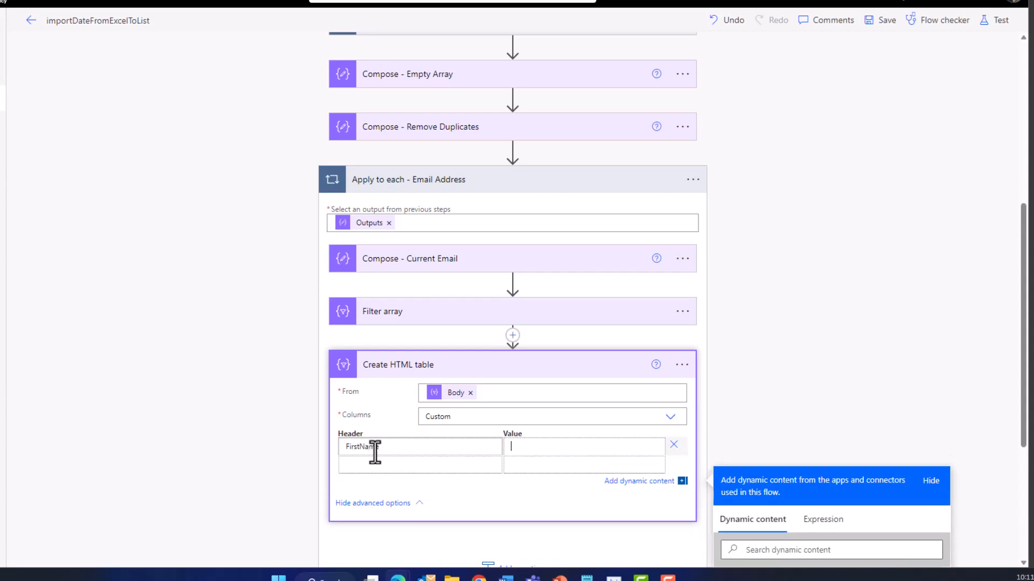
# Set the value of the FirstName column to the expression item()['field_1']
pyautogui.scroll(-3, 482, 448)
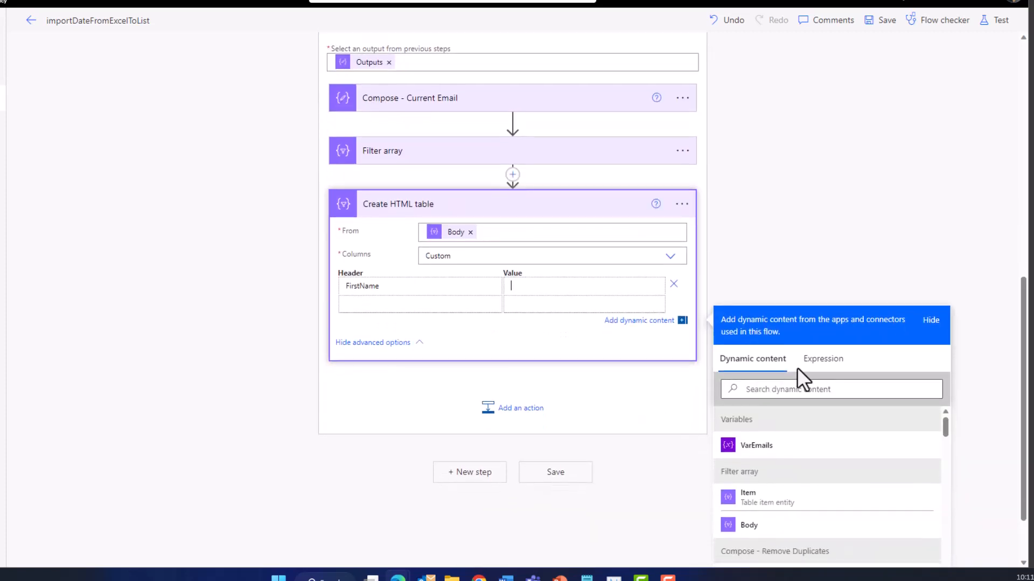
pyautogui.click(823, 360)
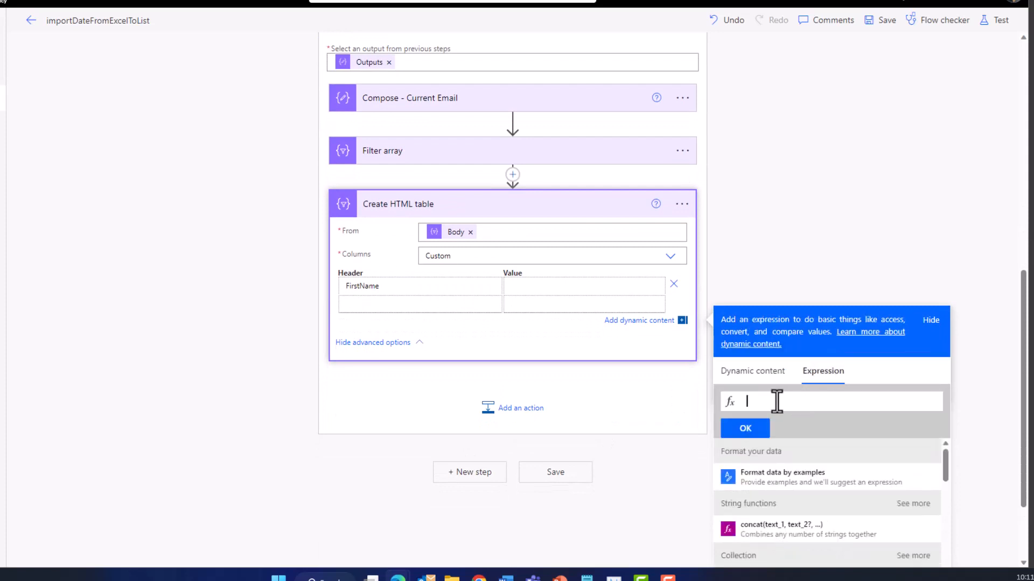
pyautogui.write("item()[''")
pyautogui.press('Left')
pyautogui.write('field_1')
pyautogui.click(764, 428)
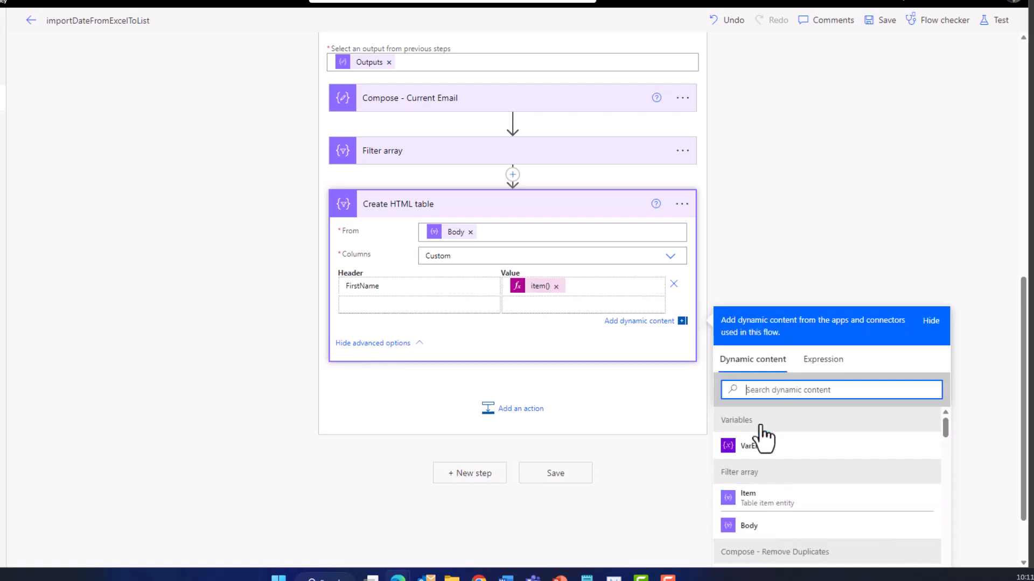
# Add a second custom column with the header LastName below FirstName in Create HTML table
pyautogui.click(446, 309)
pyautogui.write('LastNa')
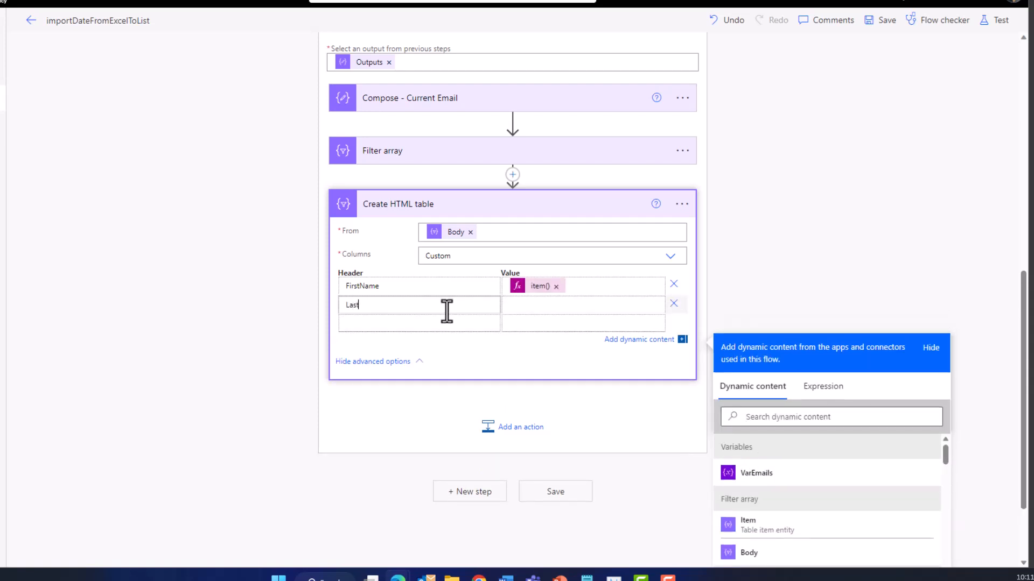
pyautogui.write('me')
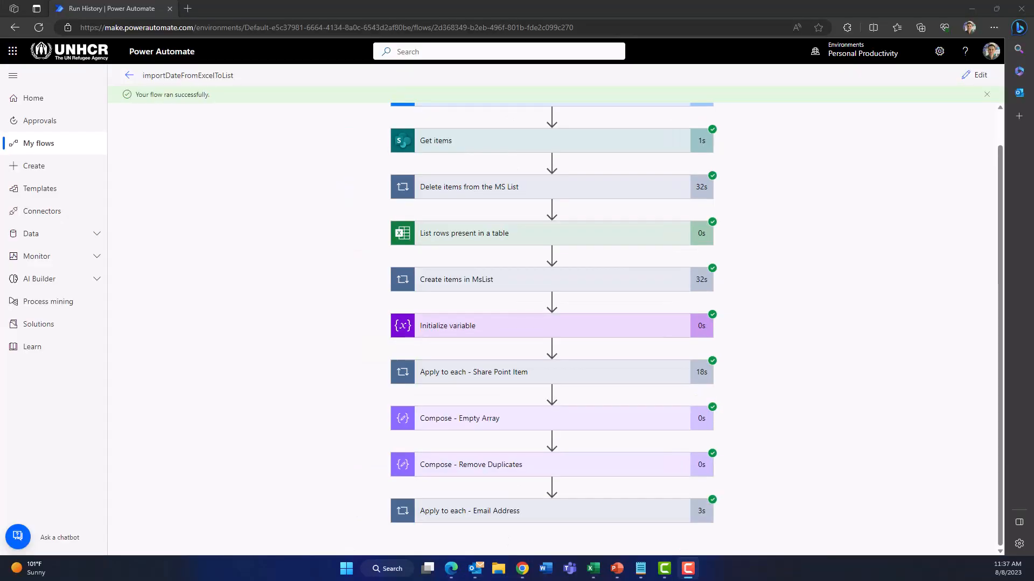
# Review the custom-column attendance table in the received Attendance Record email in Gmail
pyautogui.moveTo(0, 121); pyautogui.dragTo(353, 164)
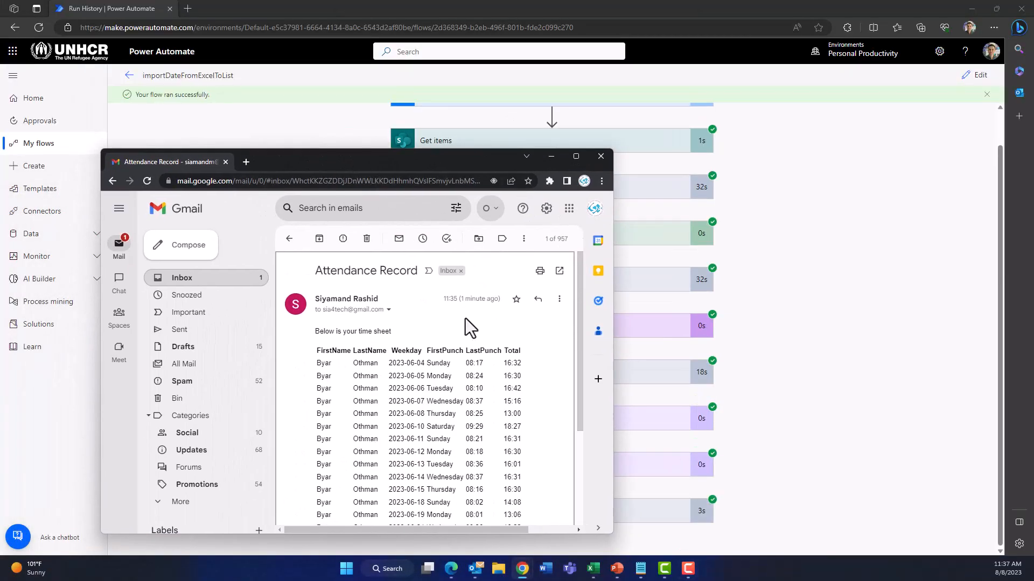
pyautogui.scroll(-5, 411, 404)
pyautogui.scroll(5, 411, 411)
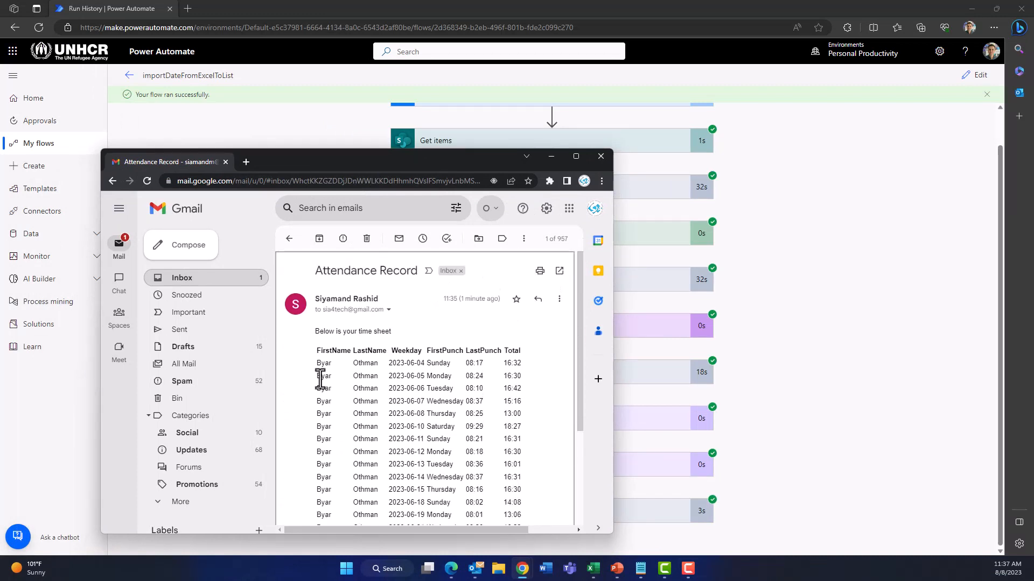
pyautogui.moveTo(317, 363); pyautogui.dragTo(447, 367)
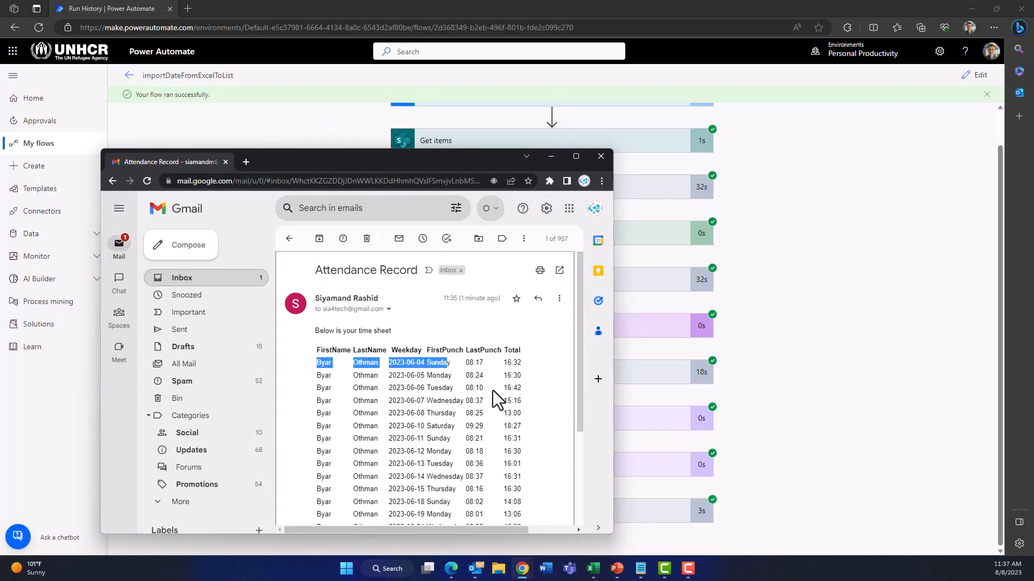
pyautogui.scroll(-5, 493, 390)
pyautogui.scroll(5, 502, 479)
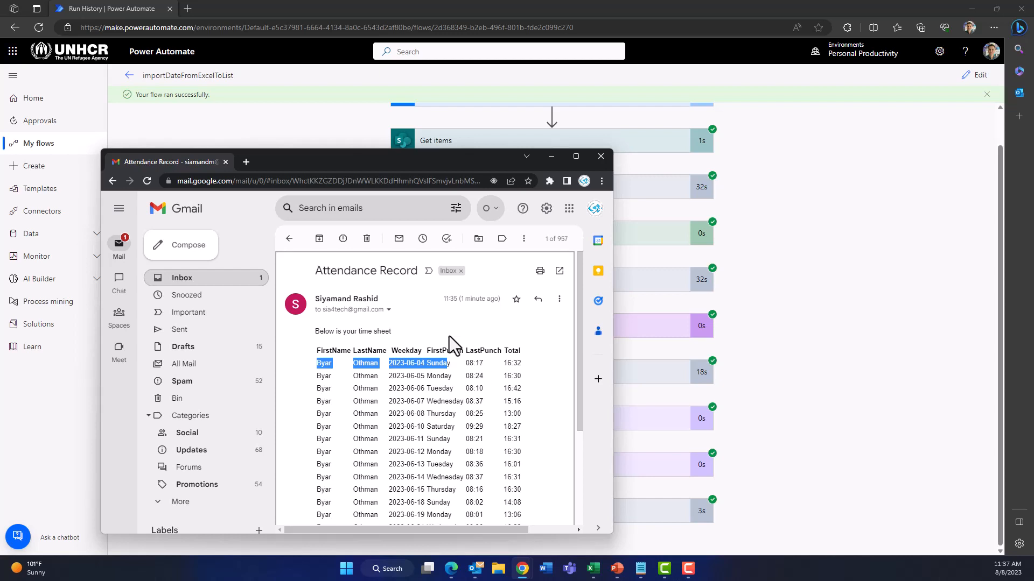
pyautogui.moveTo(437, 164); pyautogui.dragTo(143, 168)
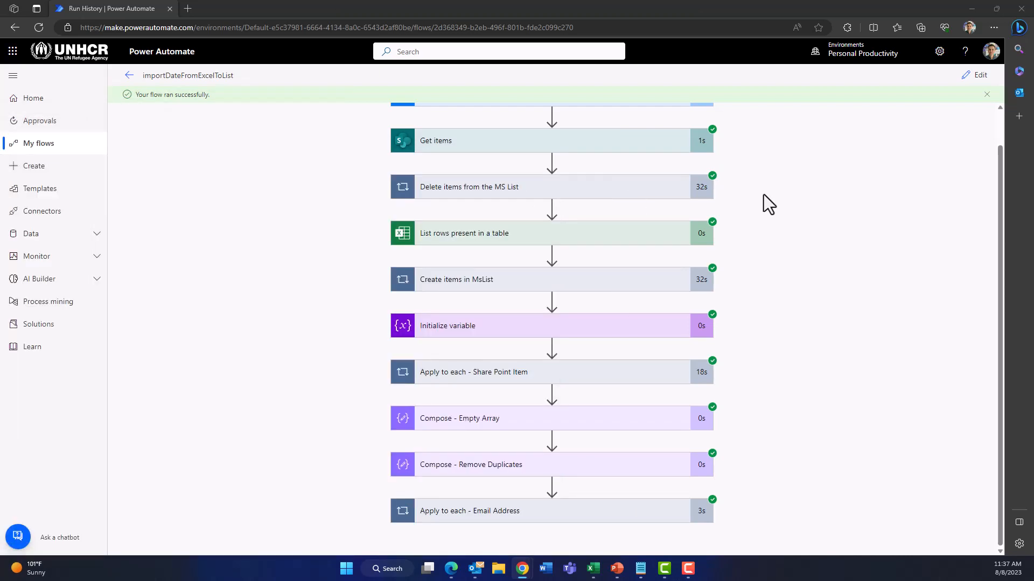
# Reopen the flow for editing and copy the complete CSS style block for HTML tables from the RM365 blog's January 2020 page
pyautogui.click(973, 81)
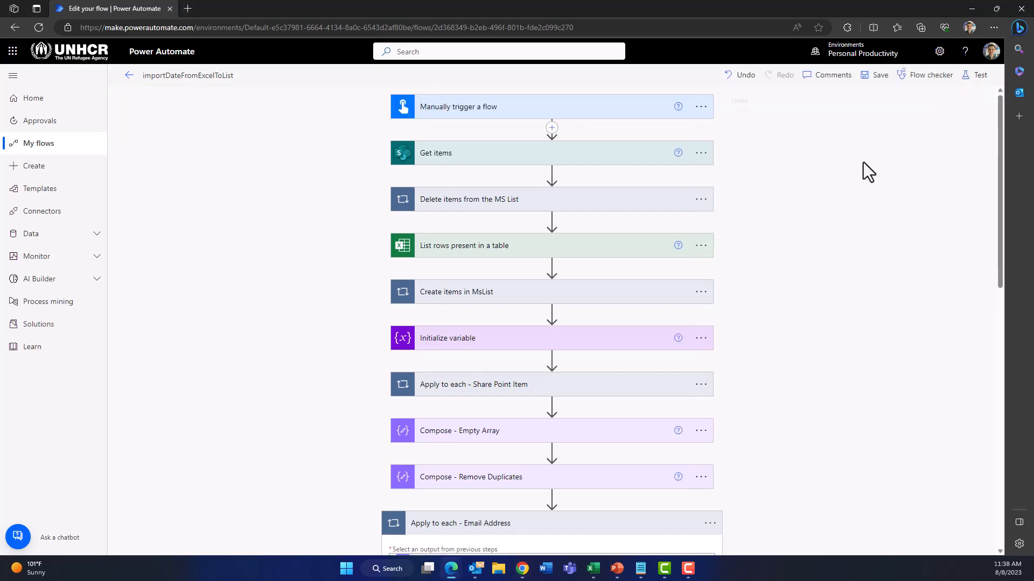
pyautogui.scroll(-5, 767, 240)
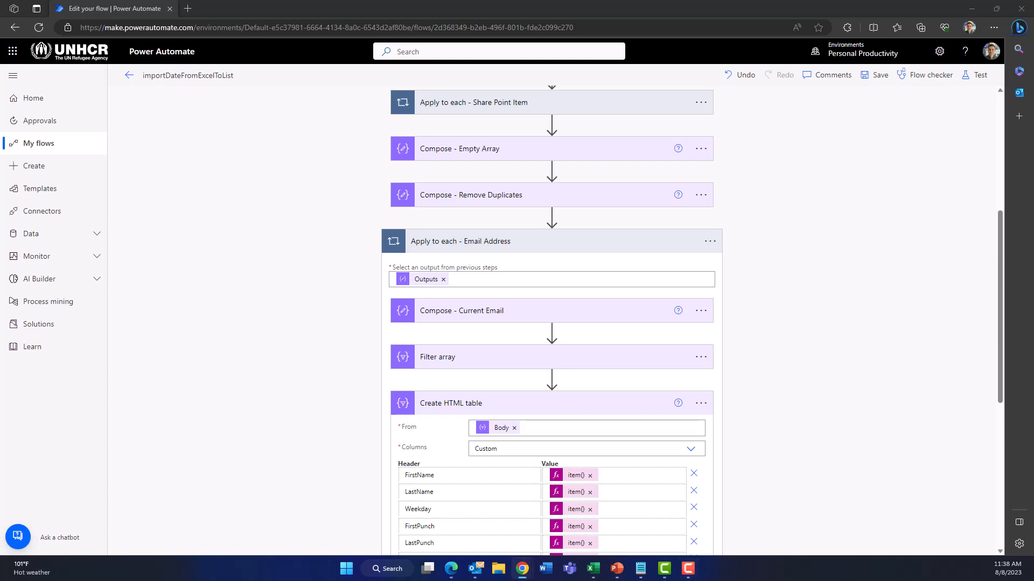
pyautogui.moveTo(0, 210); pyautogui.dragTo(429, 141)
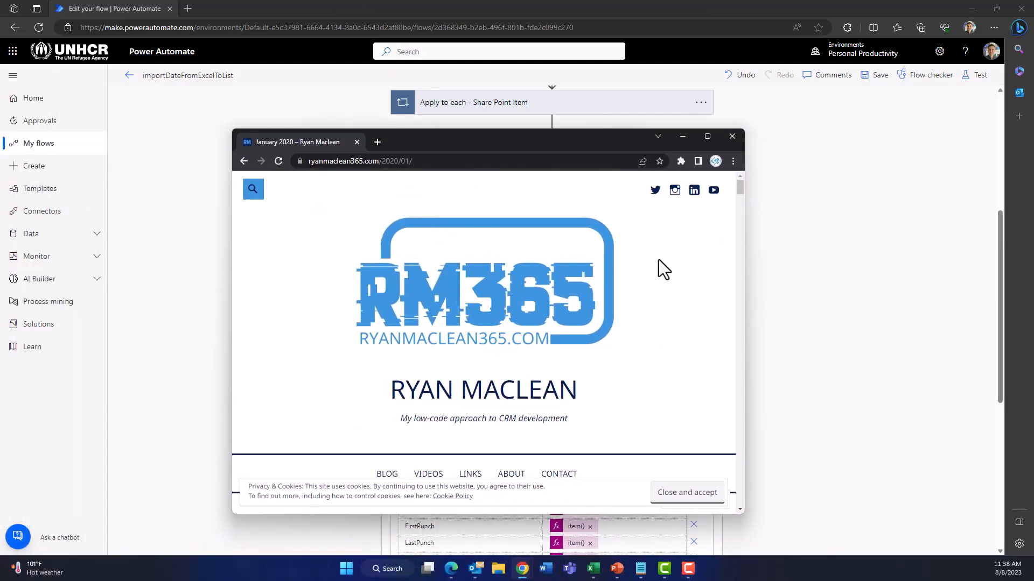
pyautogui.moveTo(741, 186); pyautogui.dragTo(740, 292)
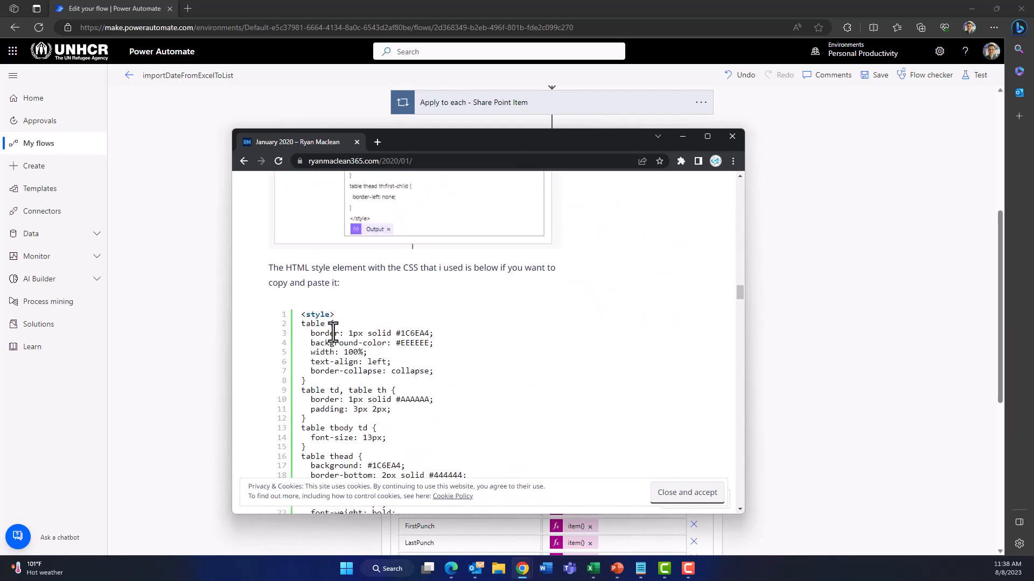
pyautogui.moveTo(300, 315); pyautogui.dragTo(359, 306)
pyautogui.hotkey('ctrl', 'c')
pyautogui.scroll(-3, 473, 425)
pyautogui.scroll(-2, 473, 425)
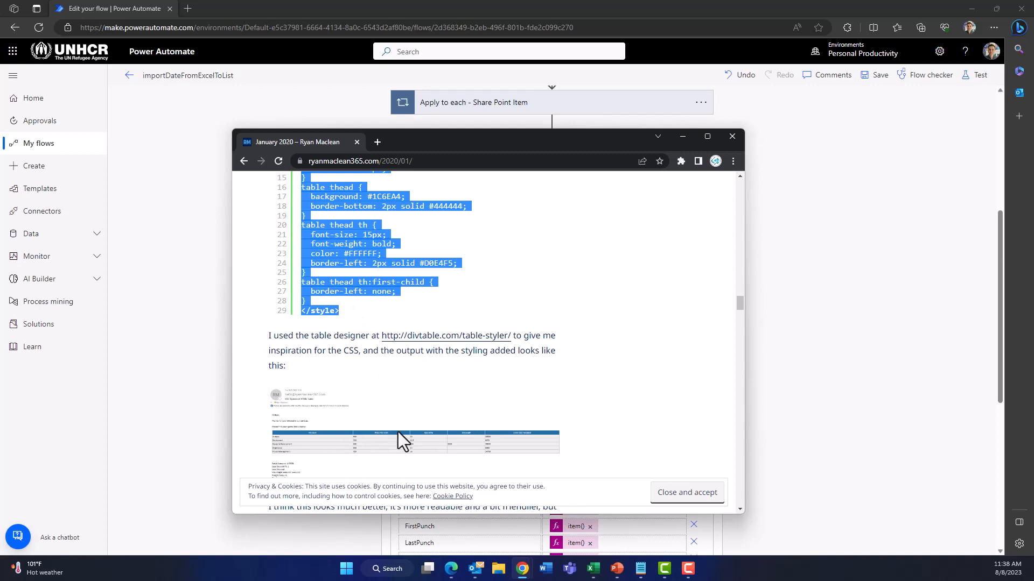
# Return to the flow in Power Automate and switch the Send an email (V2) body to HTML code view
pyautogui.click(816, 344)
pyautogui.scroll(-6, 633, 419)
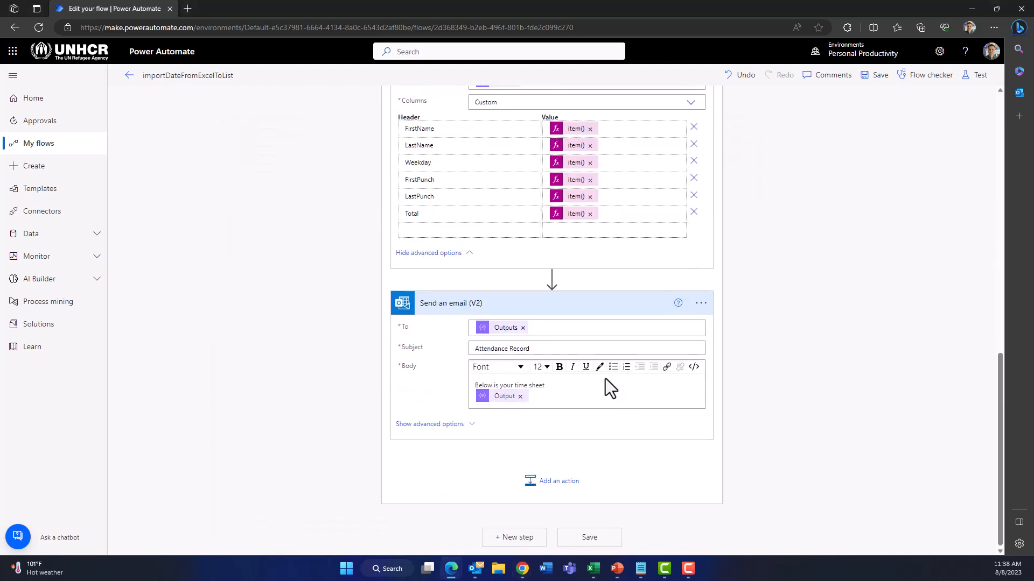
pyautogui.click(694, 367)
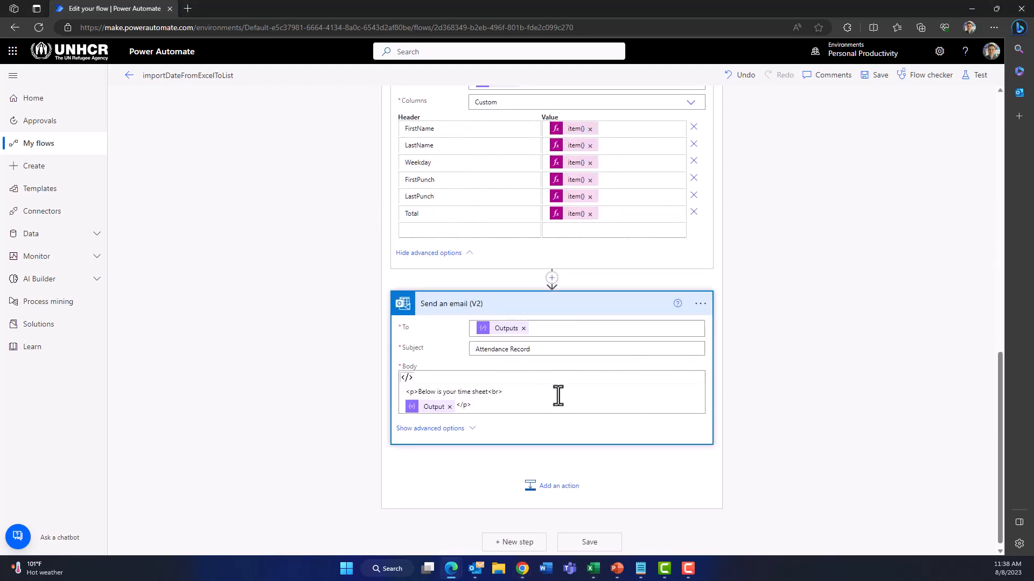
# Paste the copied style block above the "Below is your time sheet" paragraph in the email body and save the flow
pyautogui.click(409, 391)
pyautogui.press('Return')
pyautogui.press('Return')
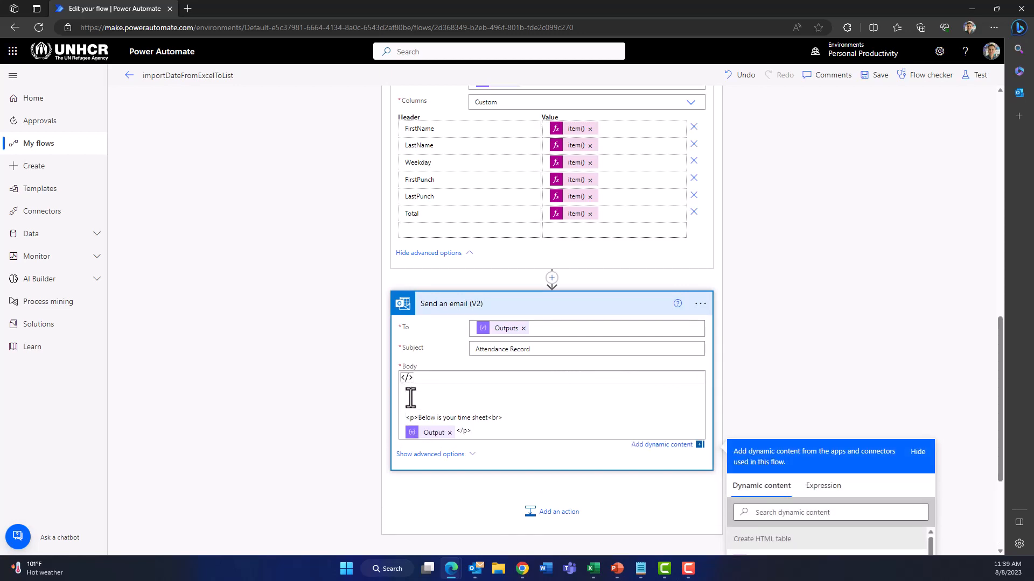
pyautogui.hotkey('ctrl', 'v')
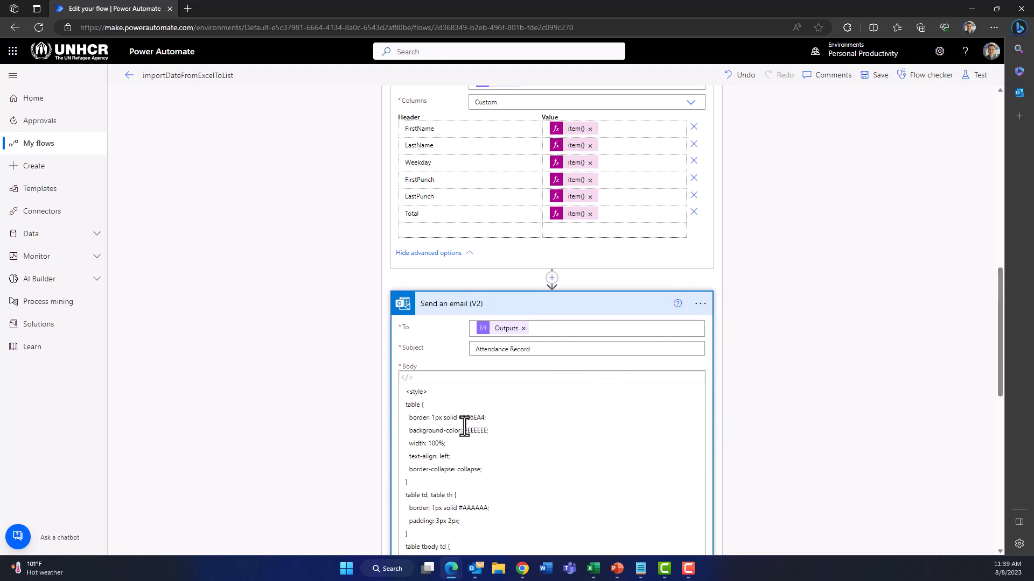
pyautogui.scroll(-5, 464, 425)
pyautogui.scroll(-5, 464, 425)
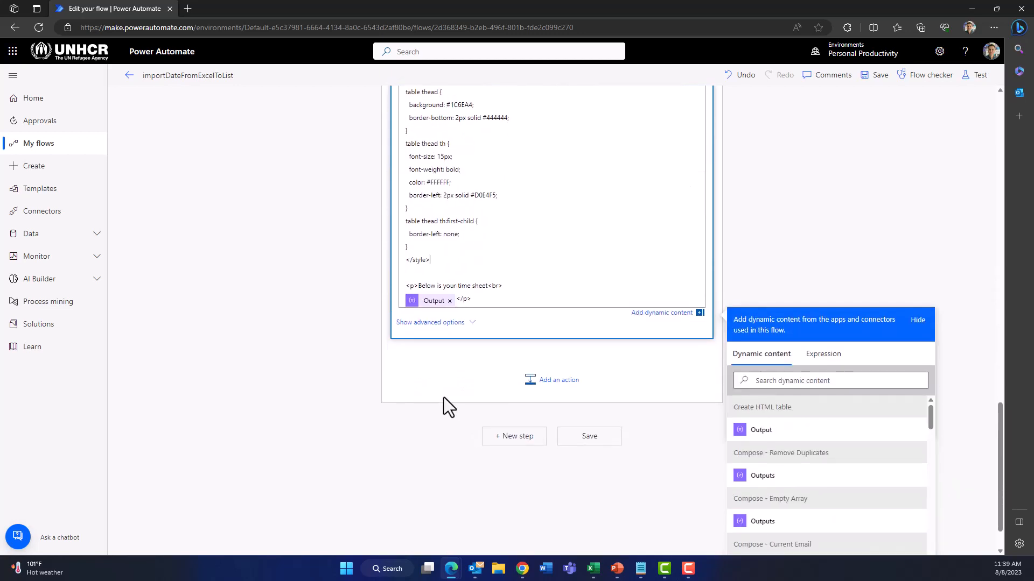
pyautogui.click(569, 441)
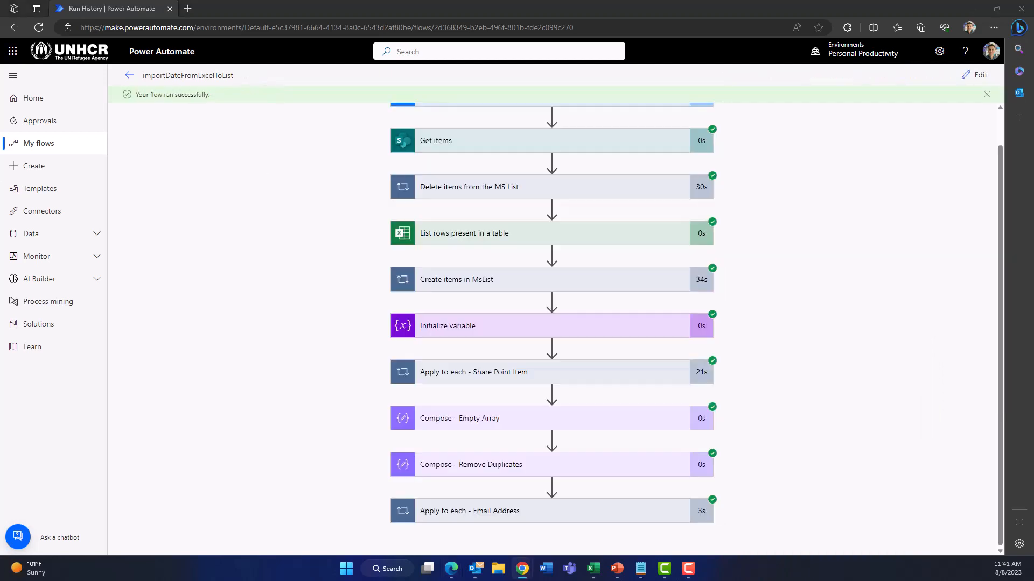
# Examine the CSS-styled attendance table in the newly received Attendance Record email in Gmail
pyautogui.moveTo(0, 86); pyautogui.dragTo(374, 125)
pyautogui.moveTo(584, 367); pyautogui.dragTo(861, 374)
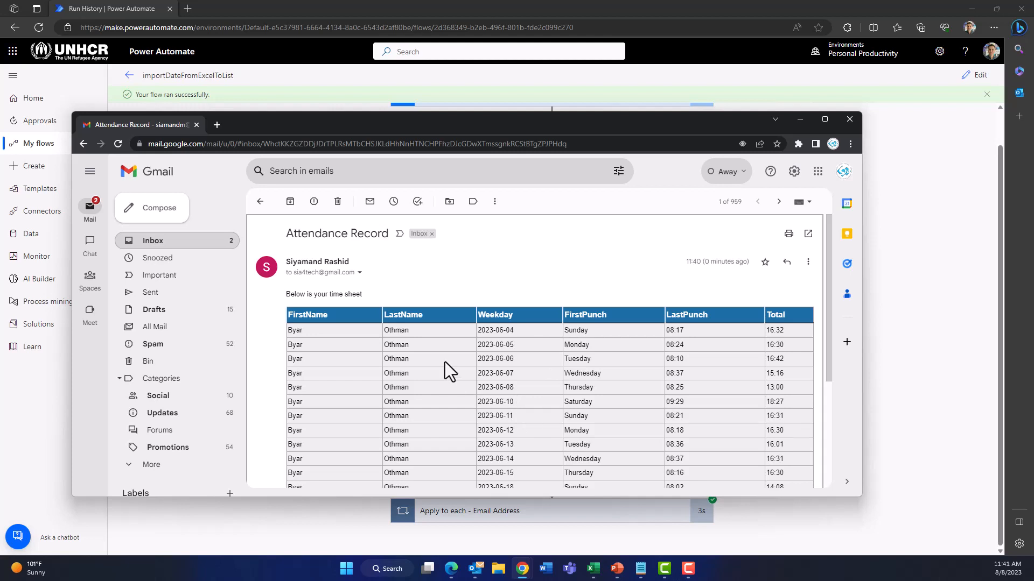
pyautogui.press('F10')
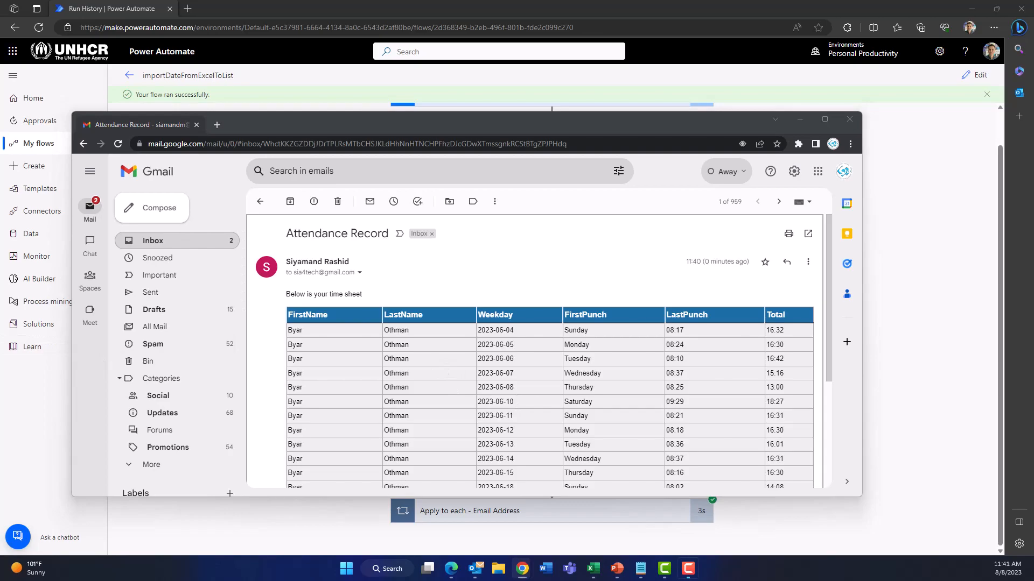